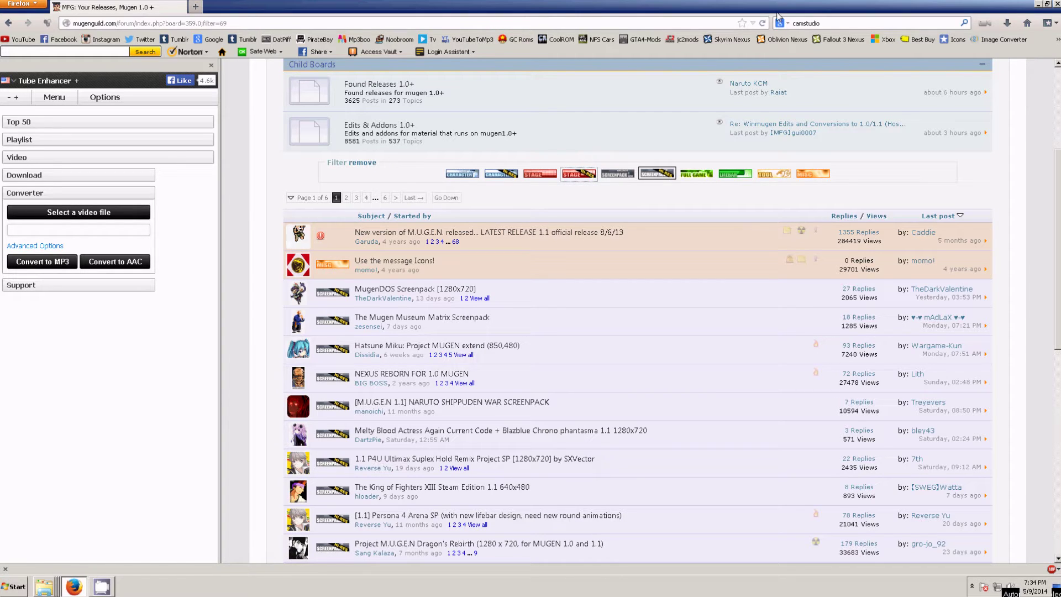
- Search the web for "mugen guild" and open the Mugen Fighters Guild forum index from the results
left_click(809, 23)
type("mu")
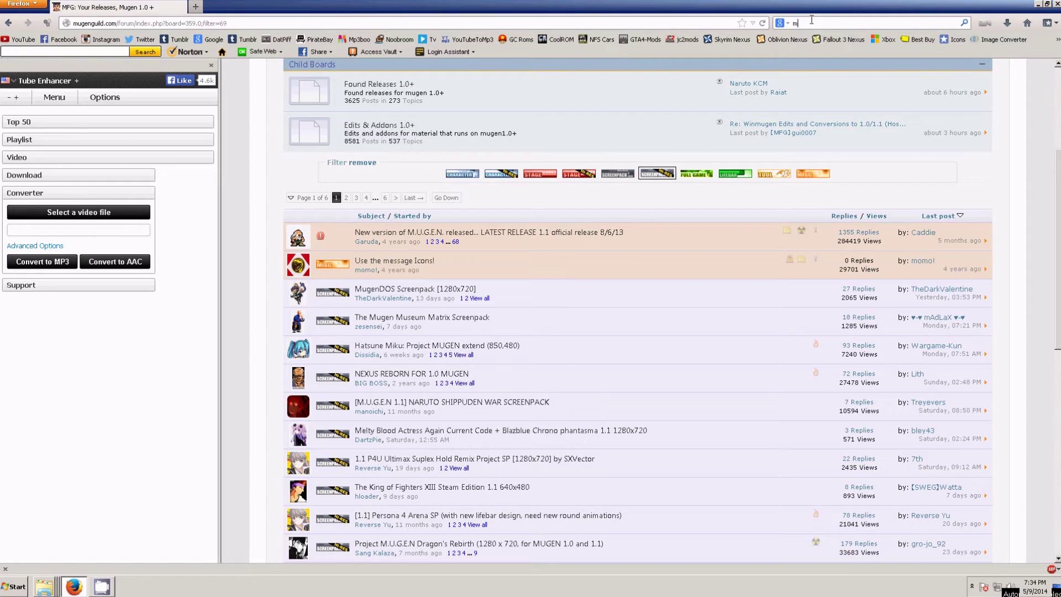
type("gen guild")
key("Return")
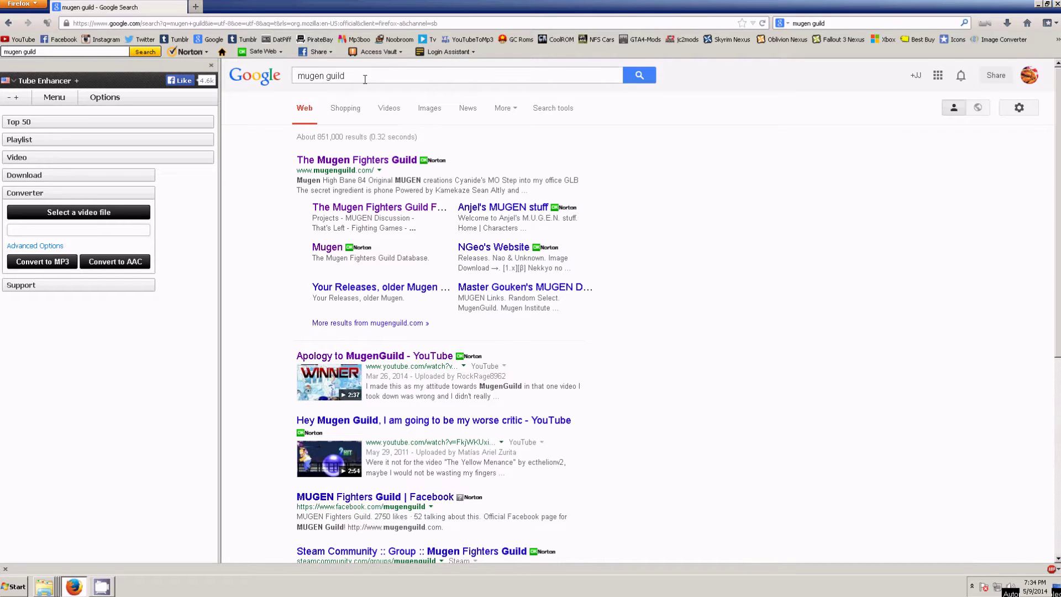
left_click(340, 212)
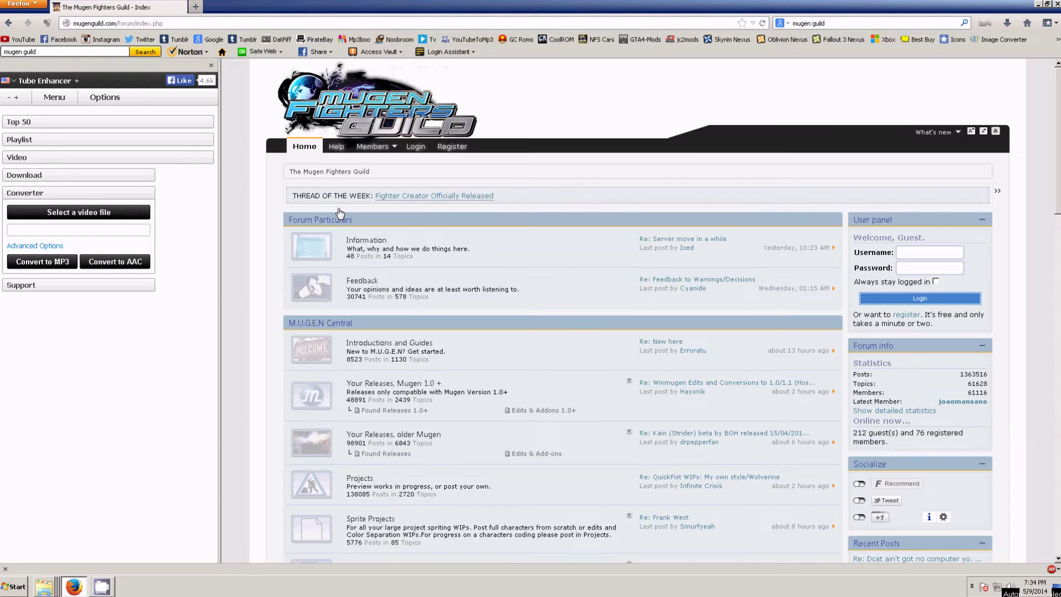
- Open the "Your Releases, Mugen 1.0 +" board and filter its topics by the striped Screenpack icon
scroll(365, 254, "down", 4)
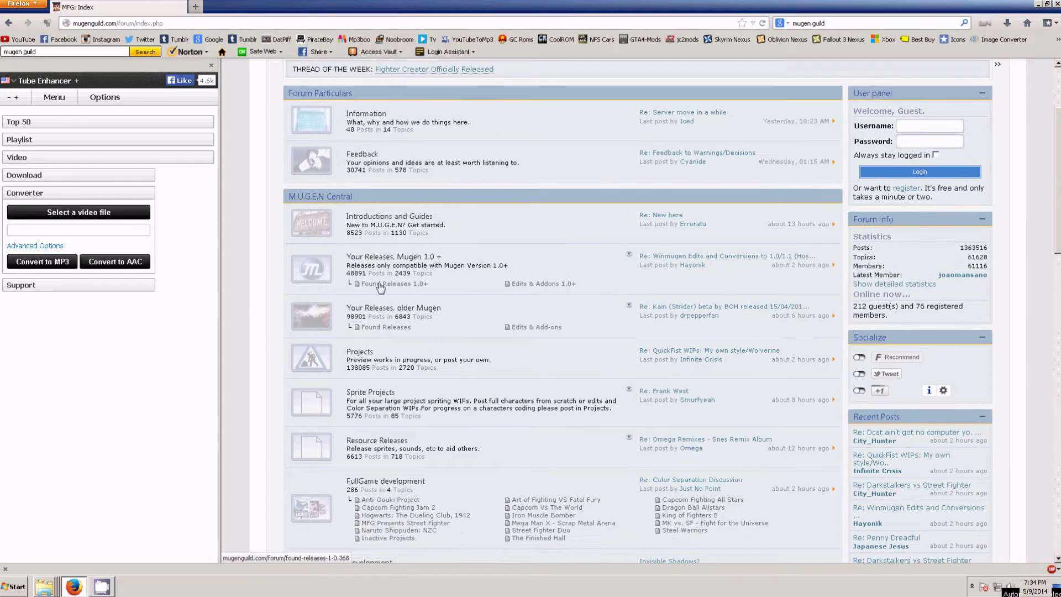
left_click(389, 258)
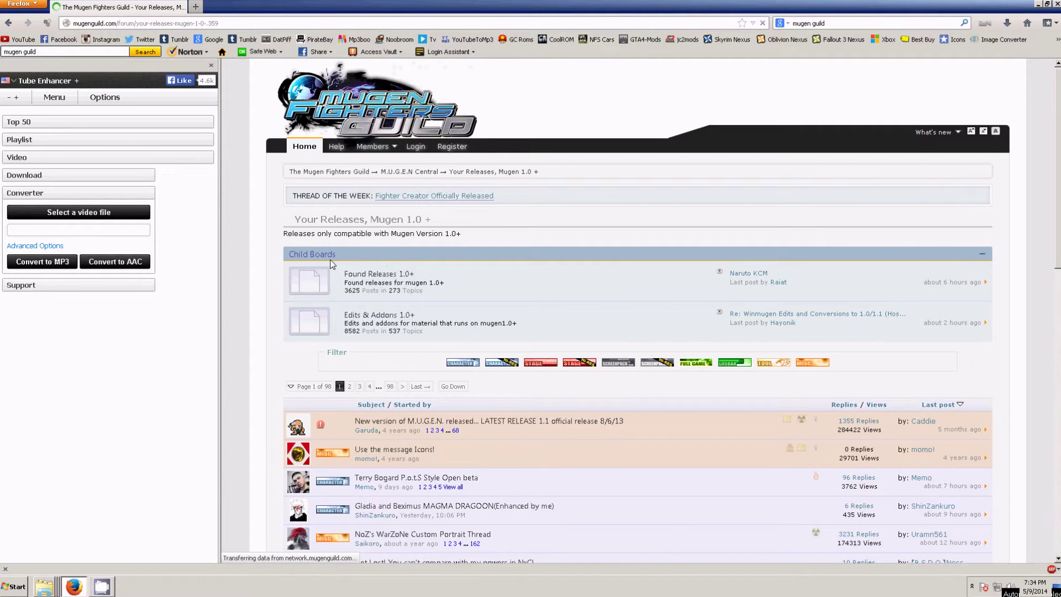
scroll(330, 260, "down", 4)
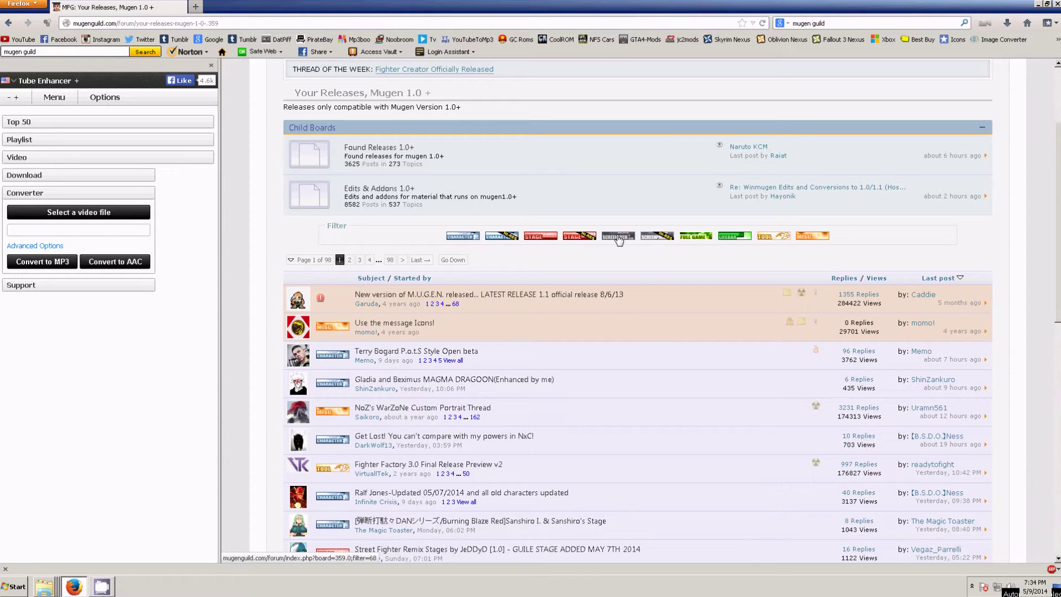
left_click(653, 242)
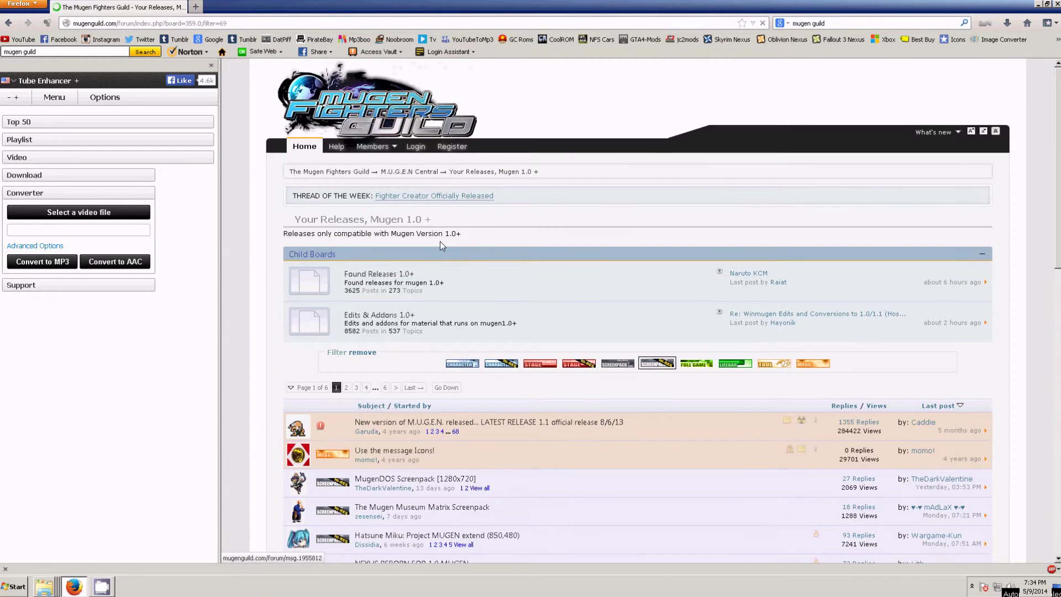
- Look through the screenpack topics and open "Mugen Multiverse - Cross generation of fighters - 720p - 1.1 Only"
scroll(440, 242, "down", 5)
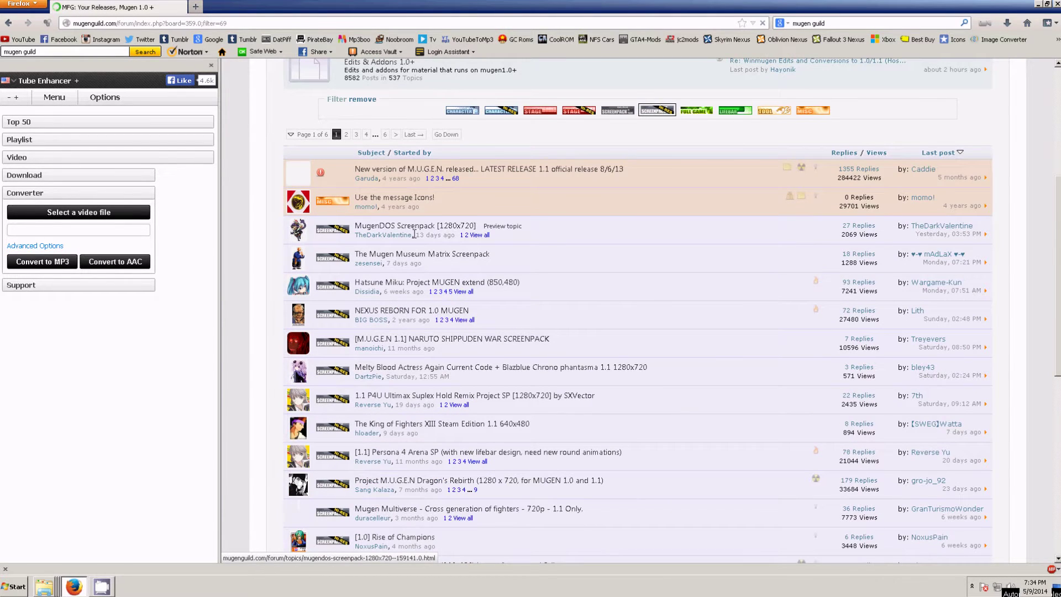
scroll(418, 227, "down", 4)
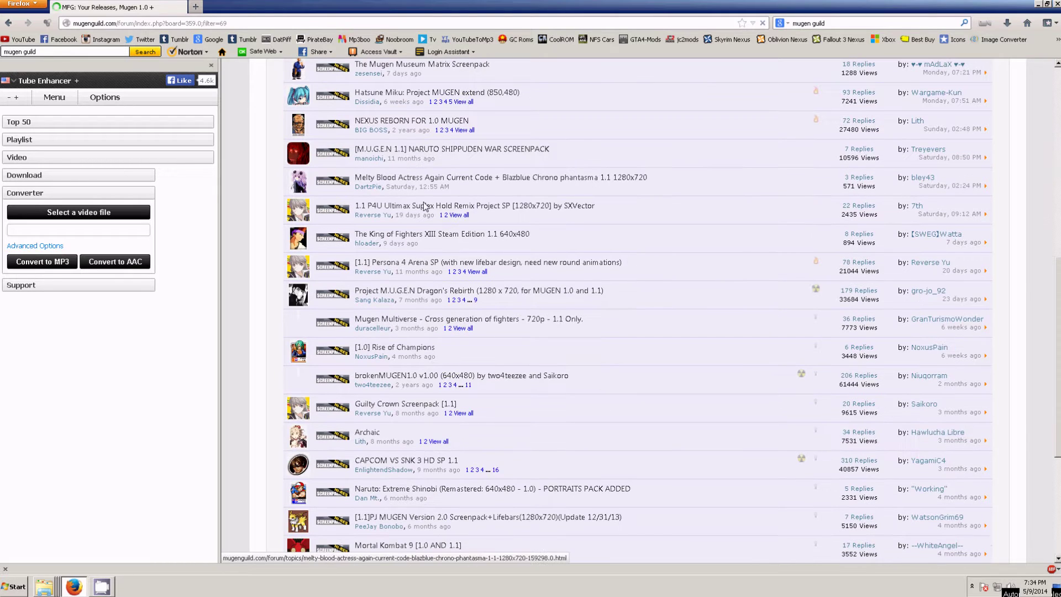
scroll(445, 188, "up", 1)
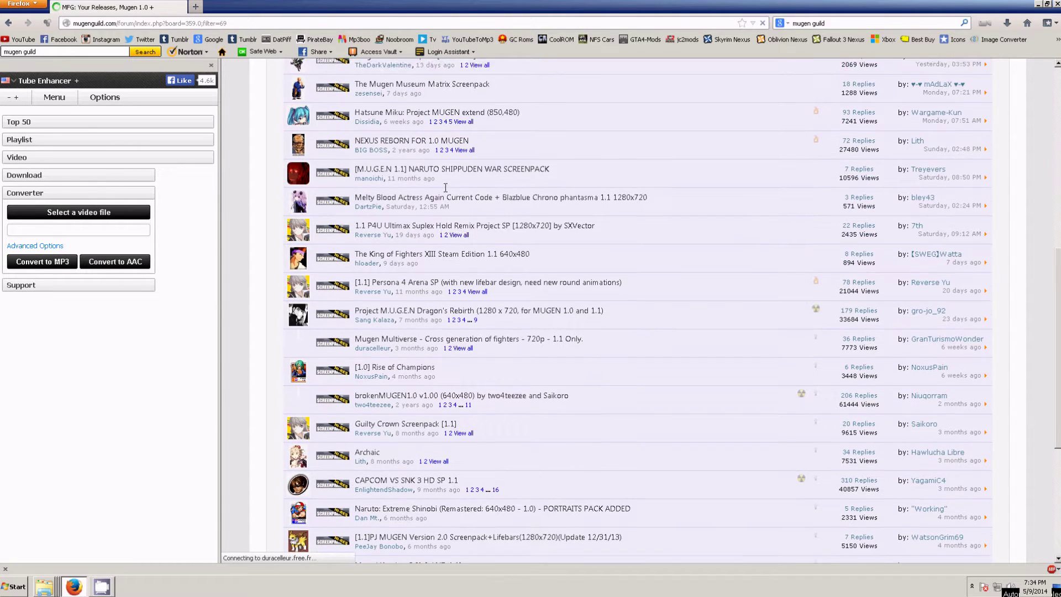
scroll(446, 188, "up", 2)
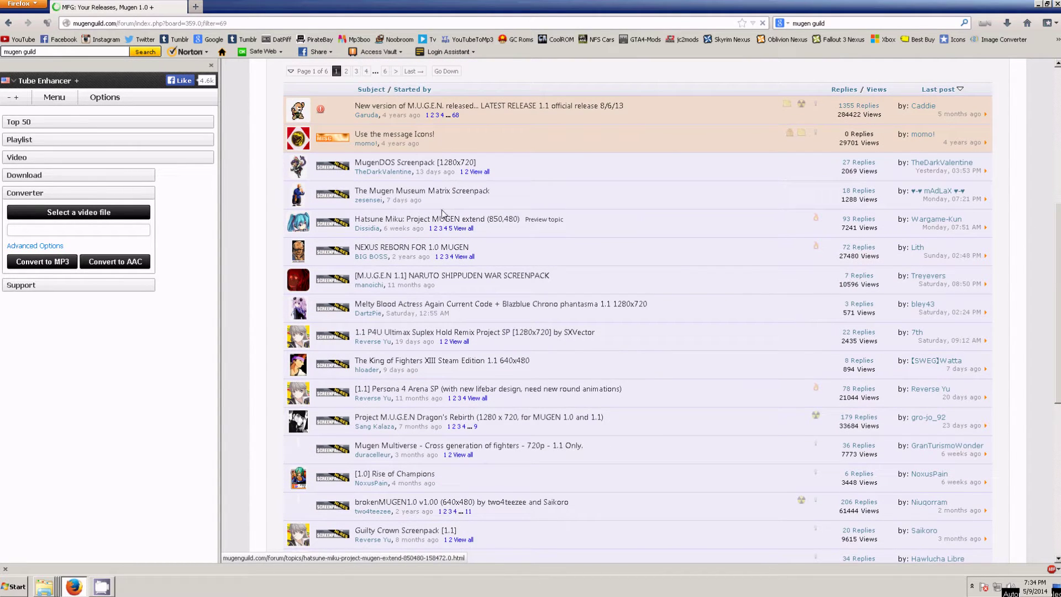
scroll(441, 169, "down", 1)
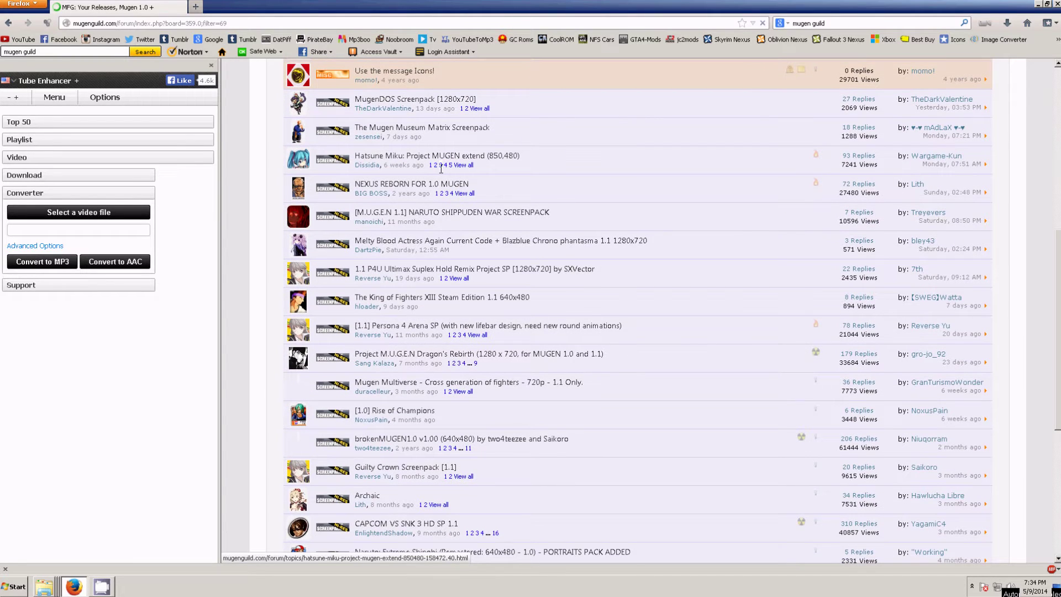
scroll(440, 170, "up", 2)
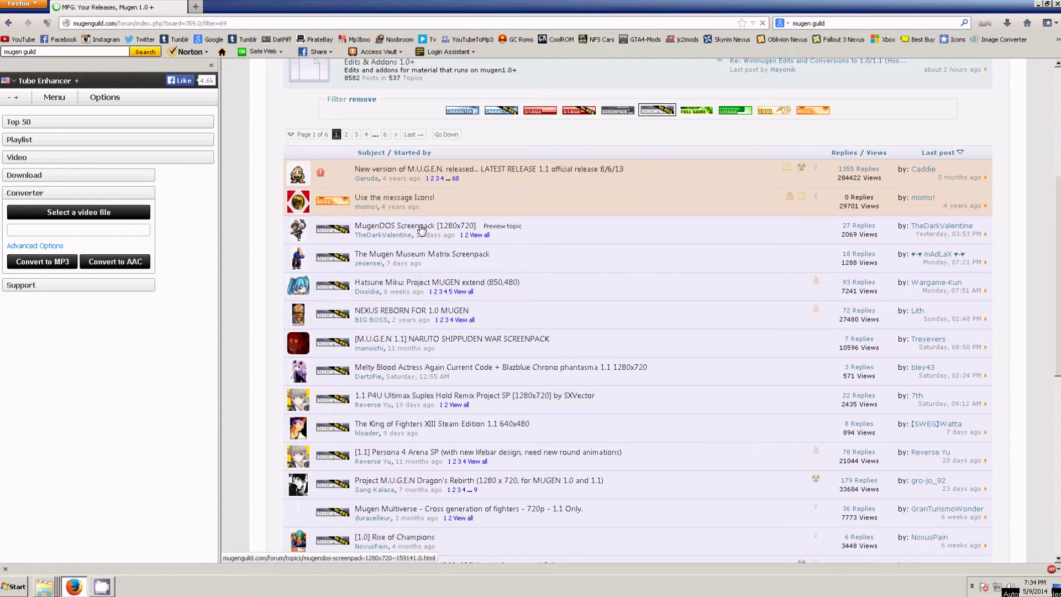
scroll(459, 232, "down", 2)
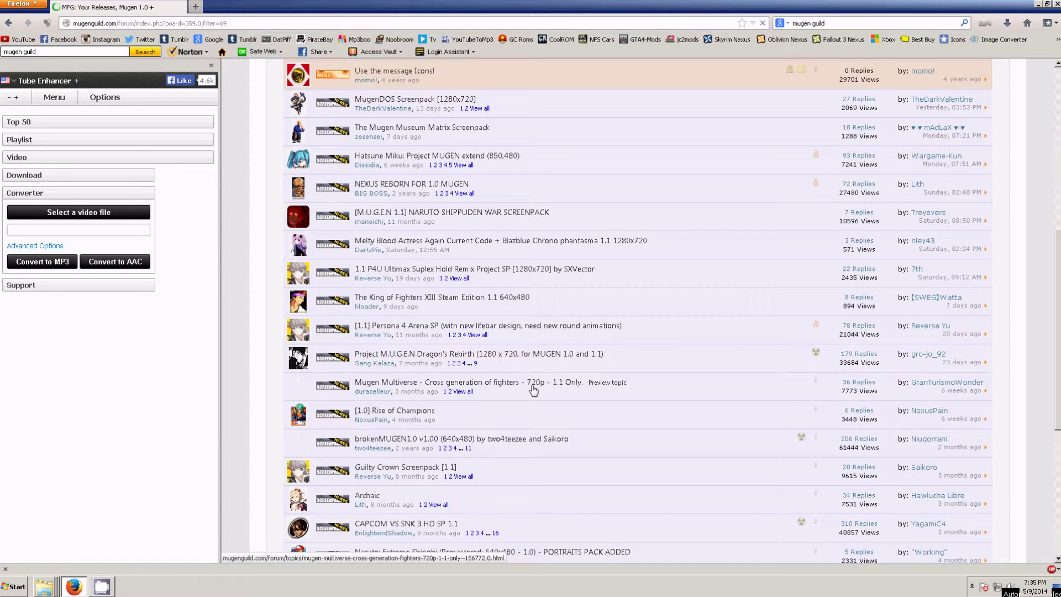
left_click(568, 384)
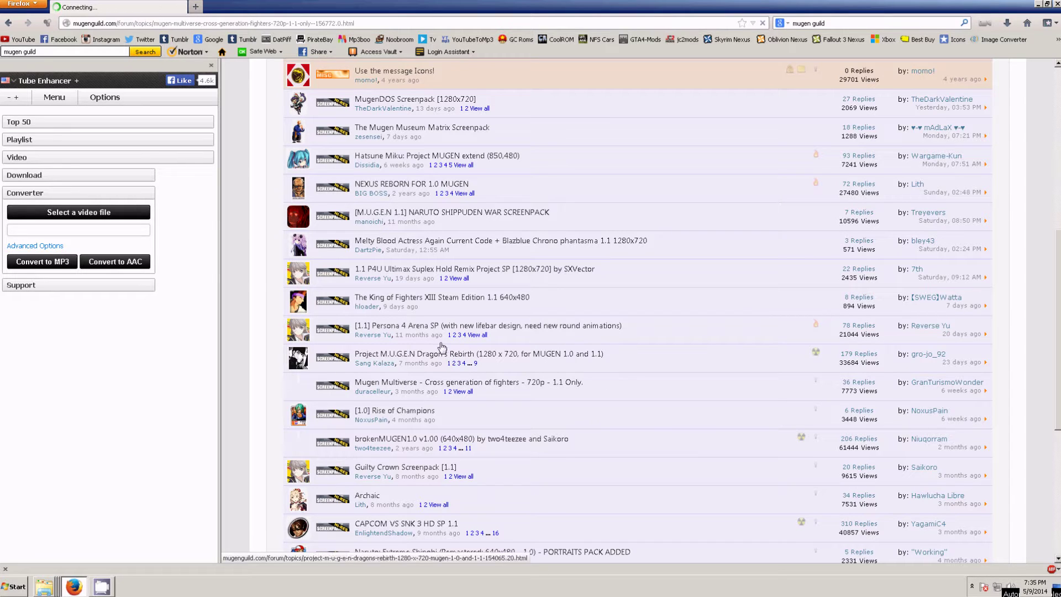
- Follow the download link in the topic's first post to the author's blog and open its Screenpacks section
scroll(314, 294, "down", 10)
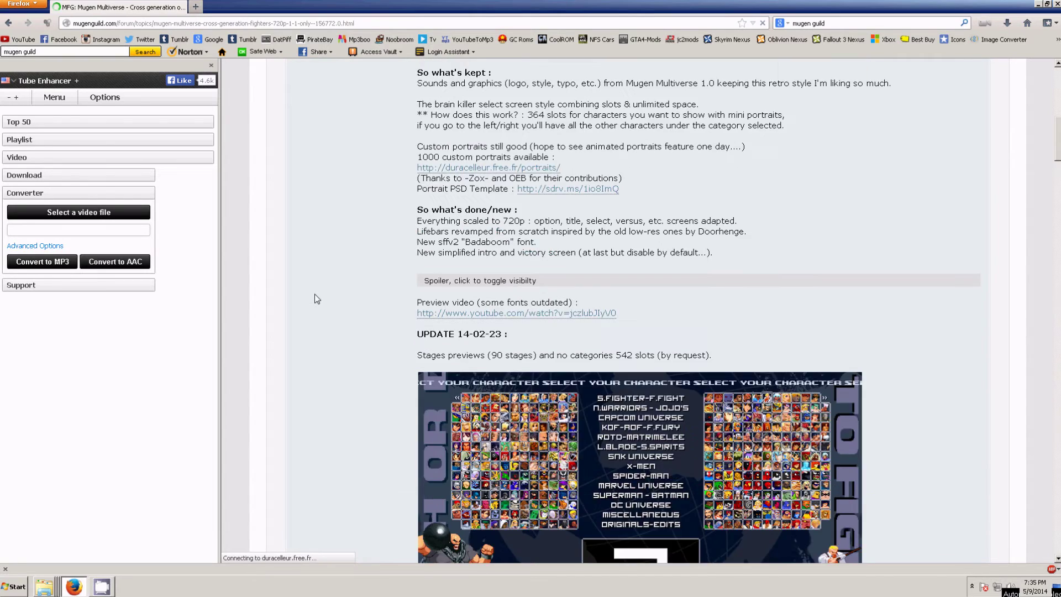
scroll(315, 299, "down", 8)
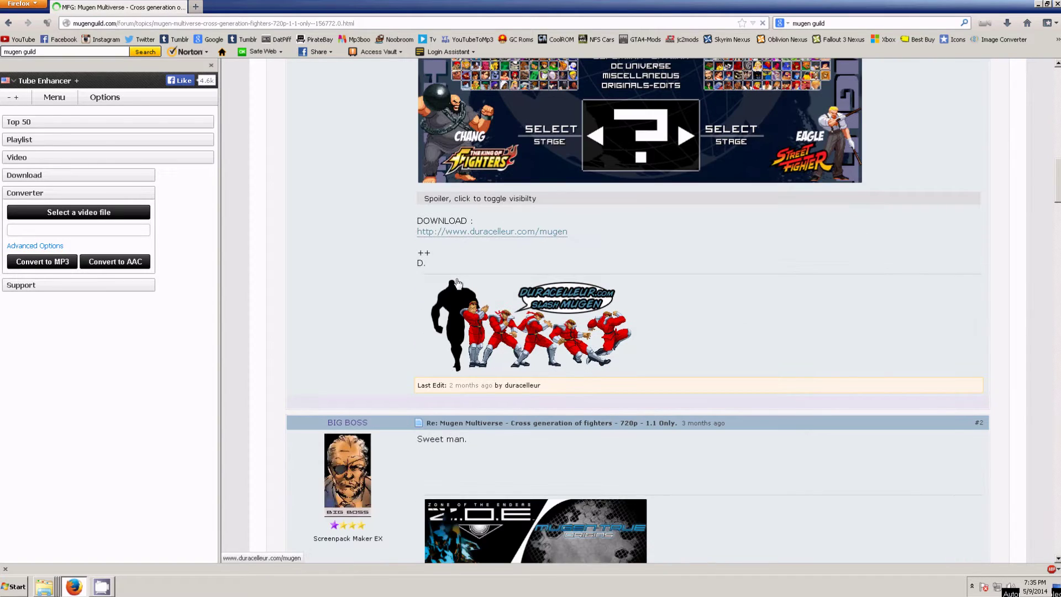
left_click(449, 232)
left_click_drag(418, 222, 486, 225)
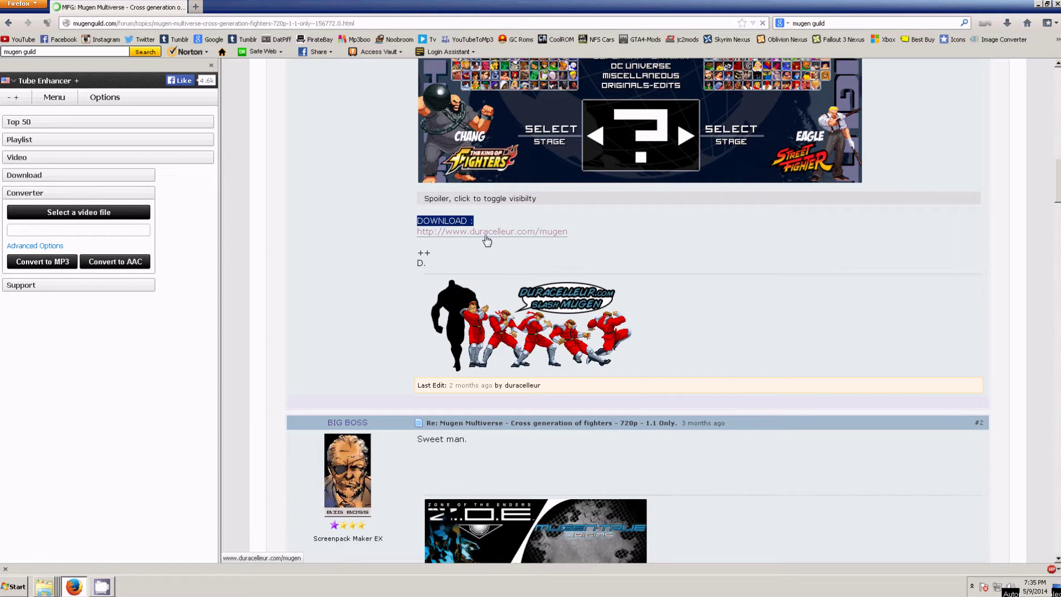
left_click(485, 239)
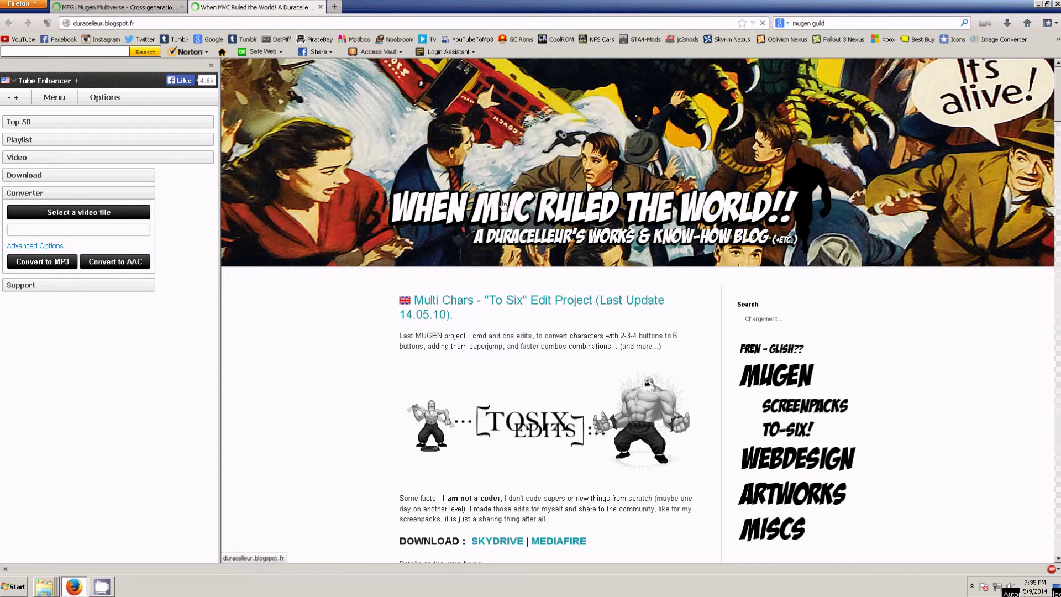
scroll(362, 336, "down", 5)
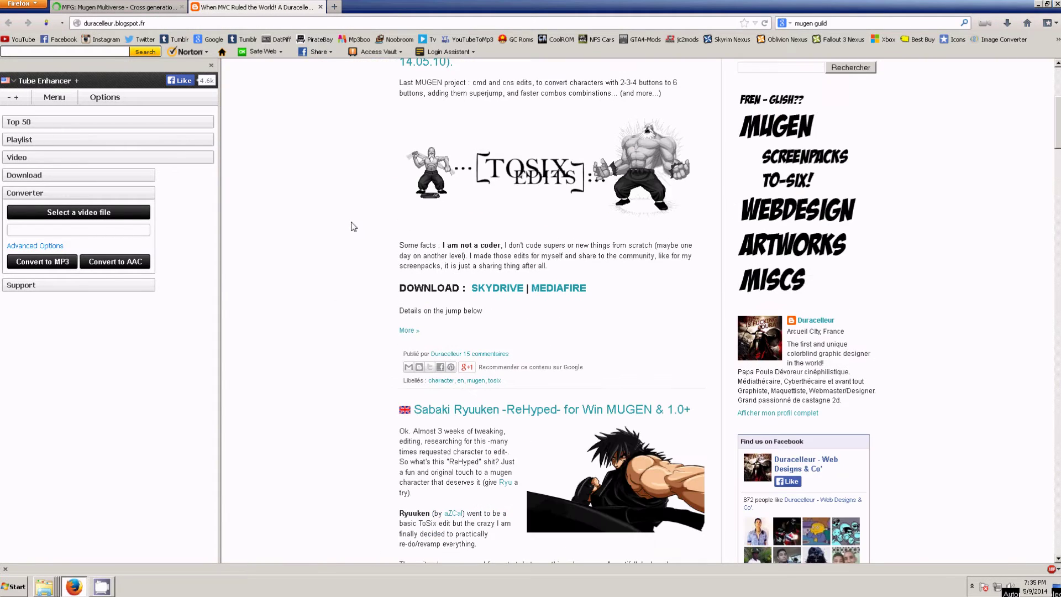
left_click(814, 160)
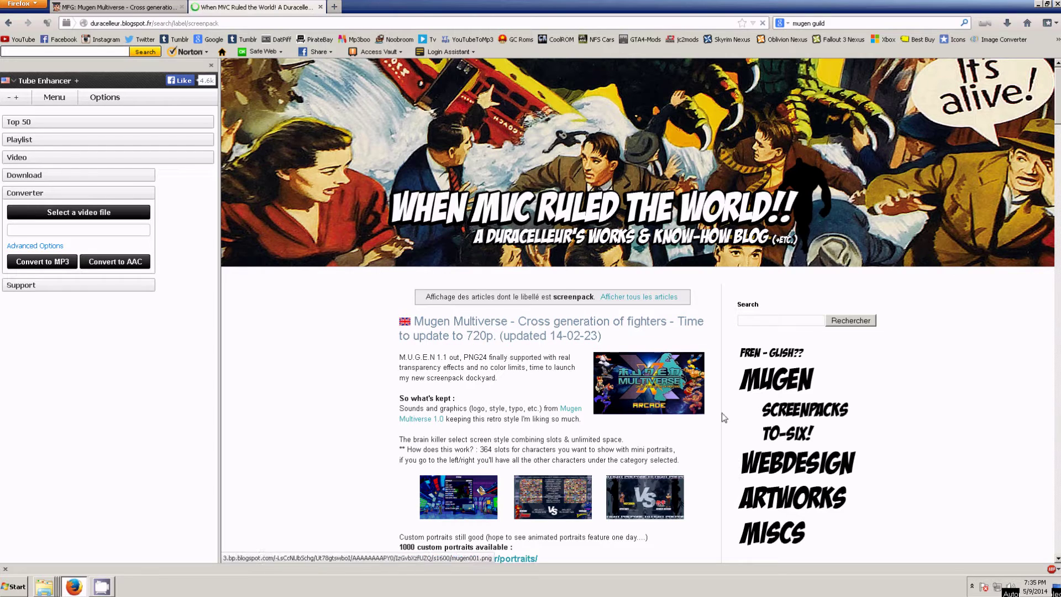
- Follow the Screenpack download link in the 720p Mugen Multiverse post and save MM-CGOF-1.1-720p.zip from the OneDrive folder
scroll(547, 275, "down", 5)
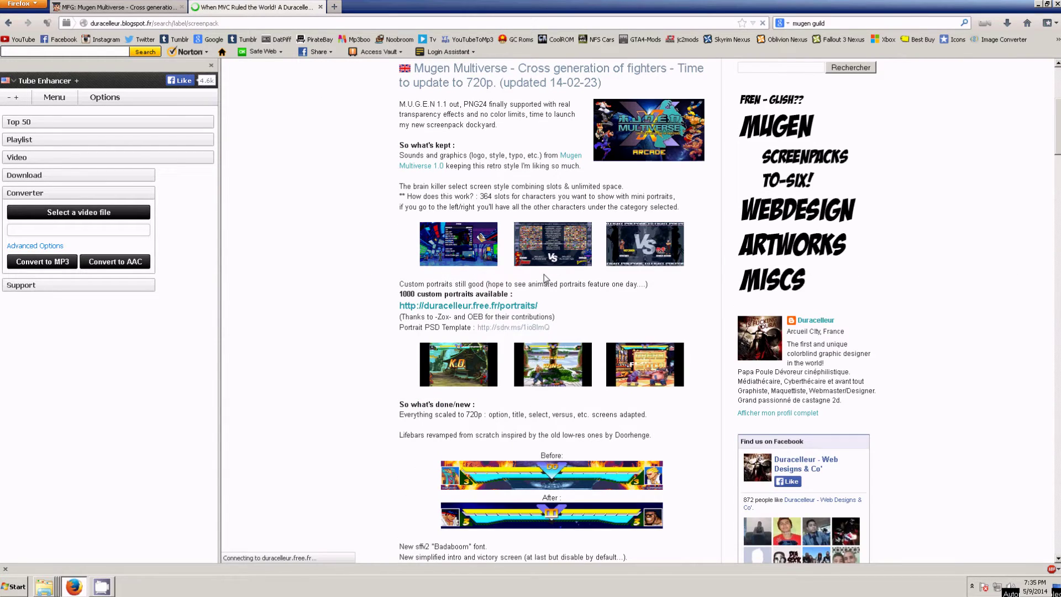
scroll(544, 274, "down", 7)
scroll(390, 246, "down", 6)
scroll(390, 246, "down", 4)
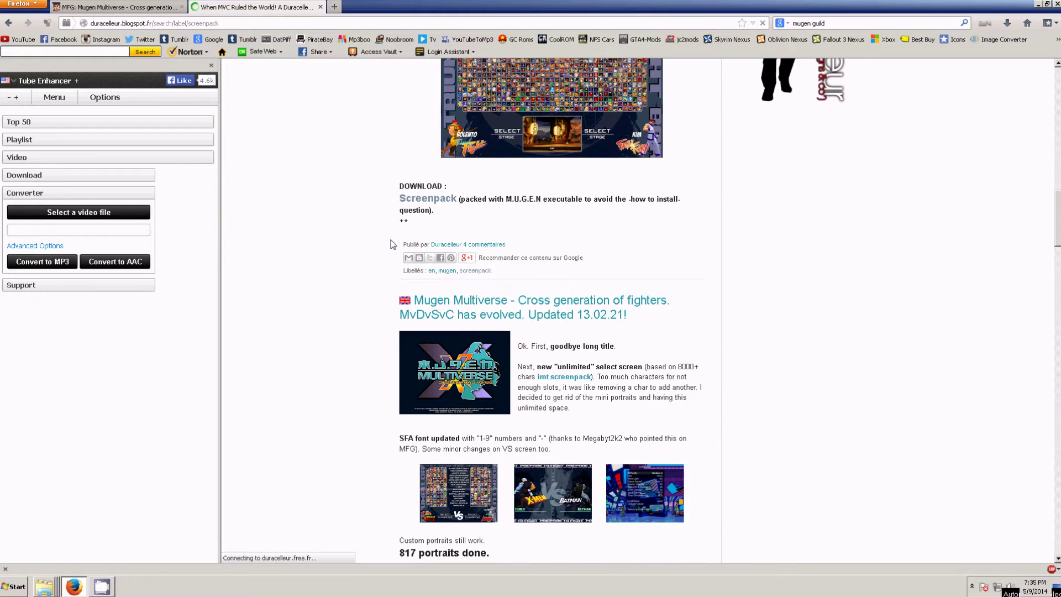
scroll(389, 244, "down", 1)
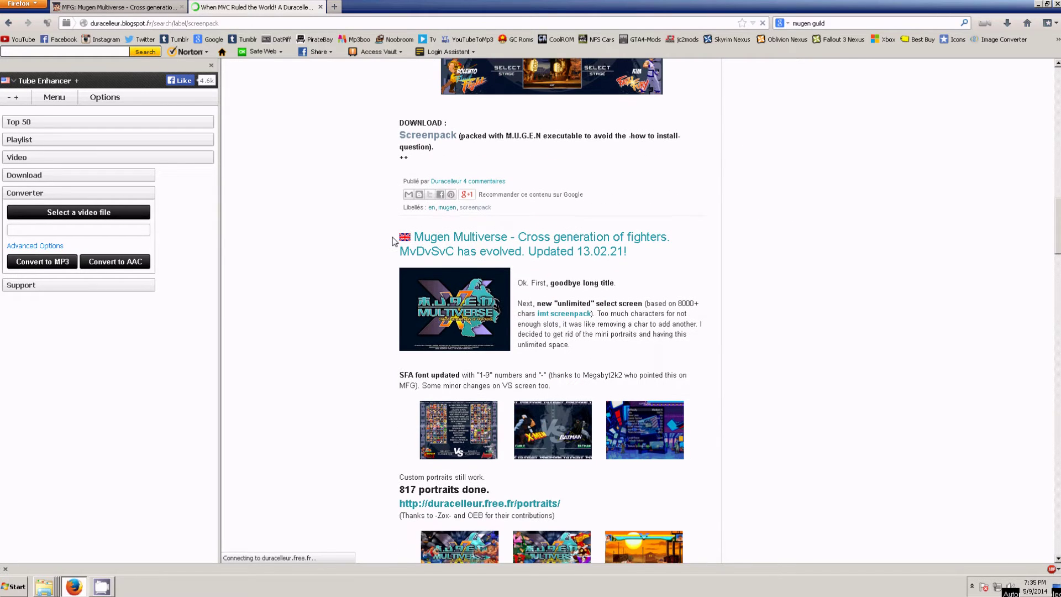
left_click(434, 137)
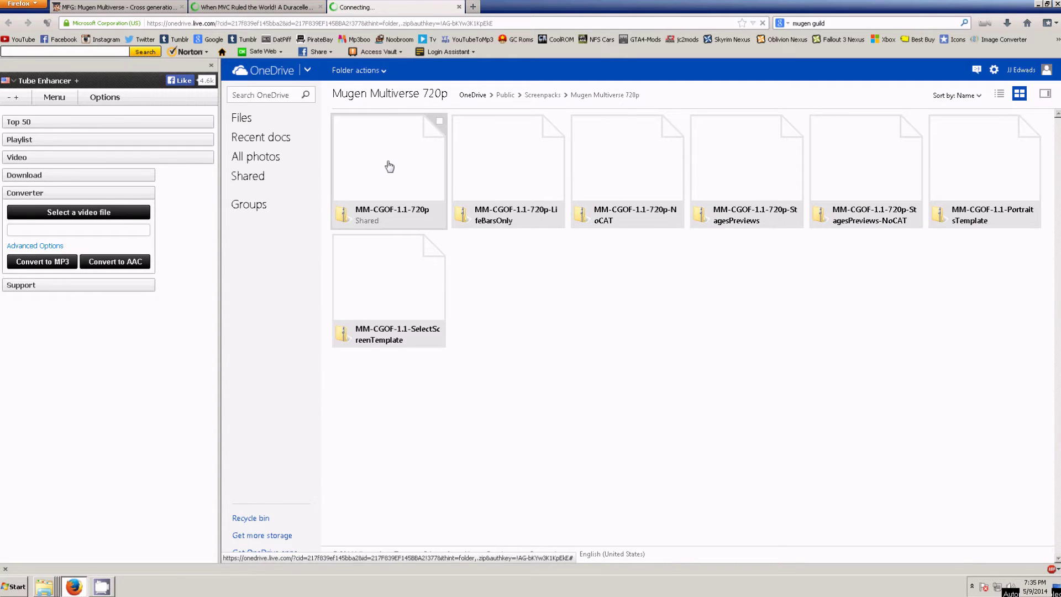
left_click(397, 157)
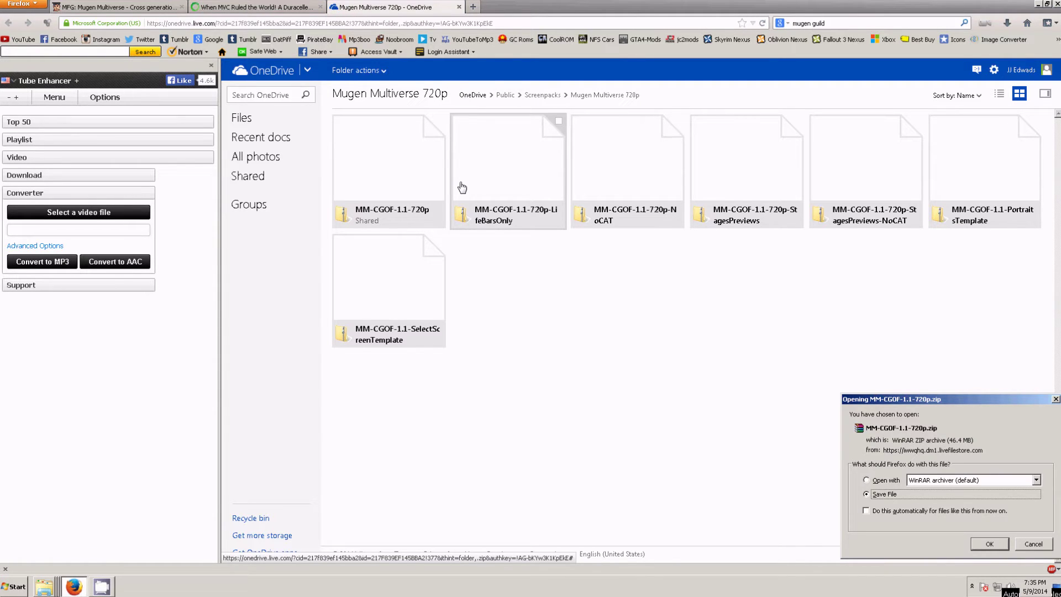
left_click(987, 544)
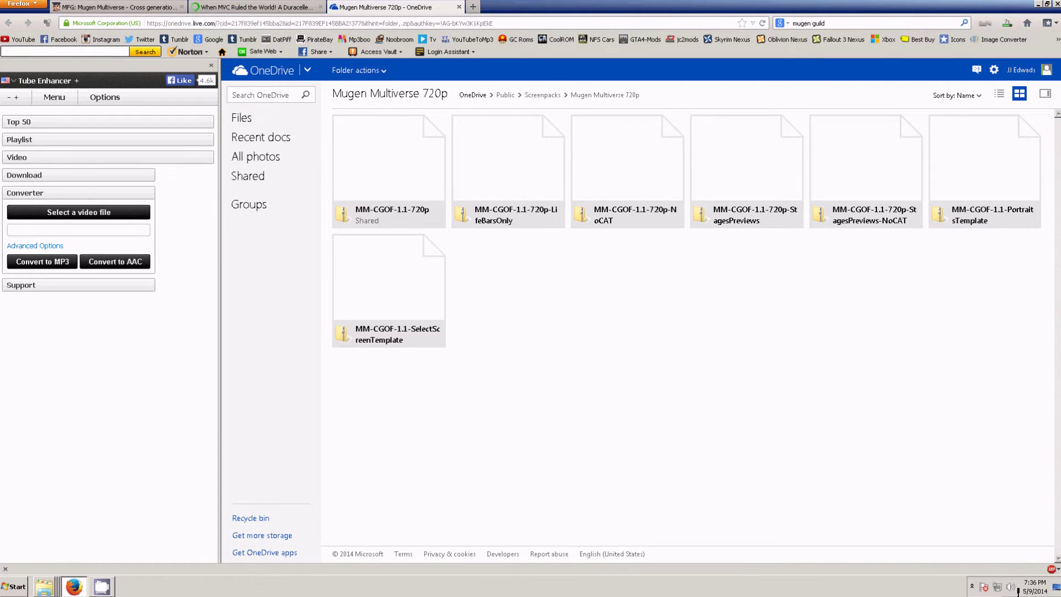
left_click(974, 589)
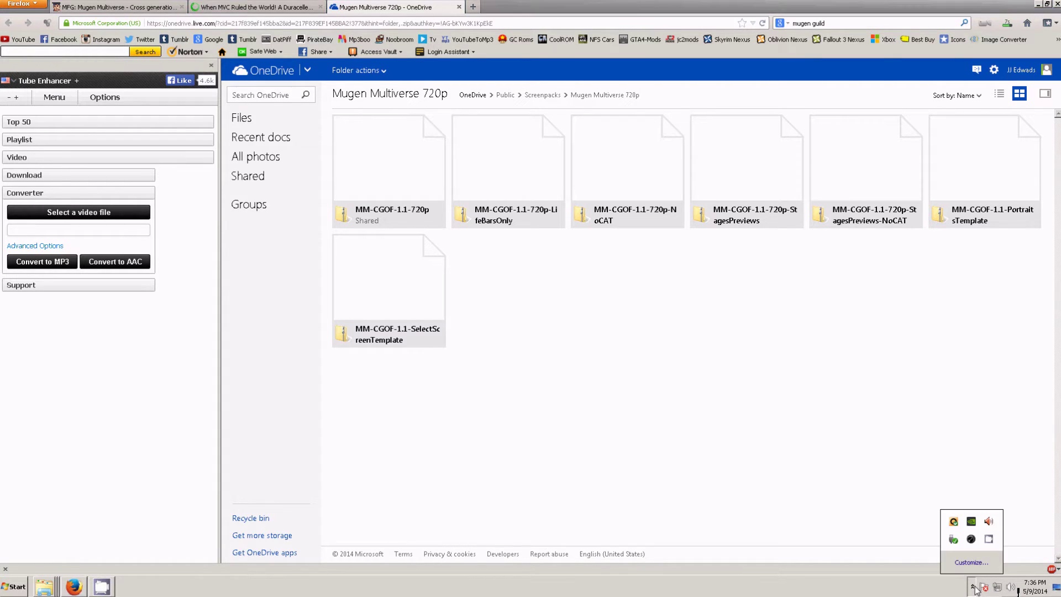
left_click(988, 541)
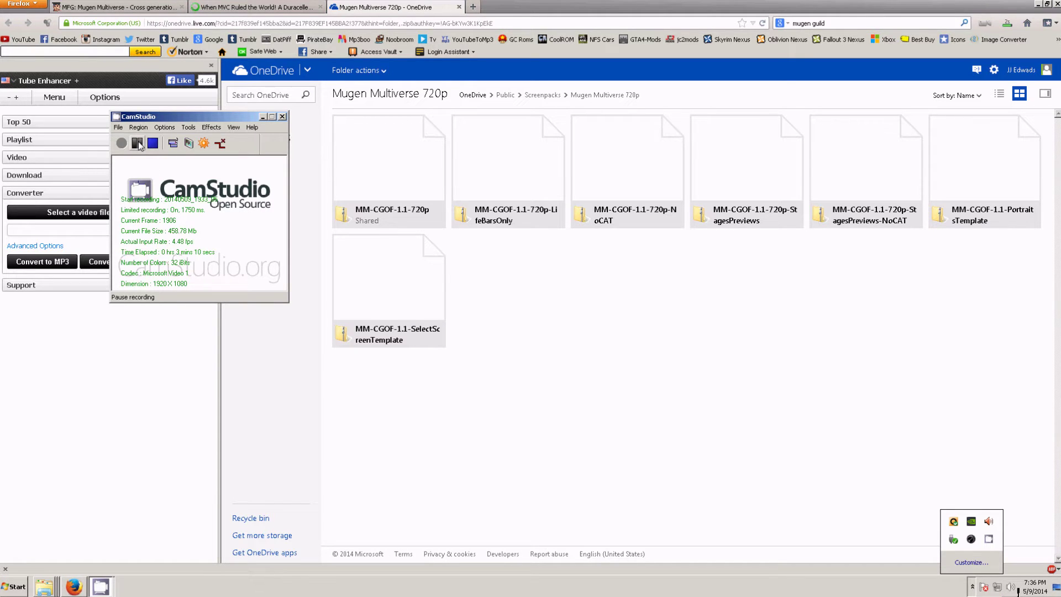
left_click(141, 145)
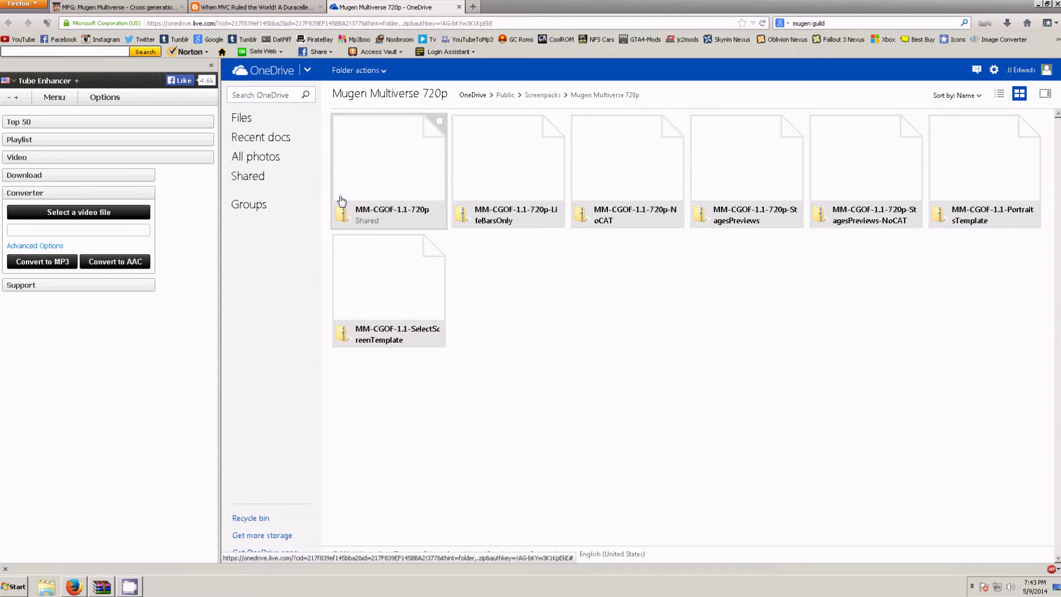
- Request the MM-CGOF-1.1-720p download once more and cancel it
left_click(362, 200)
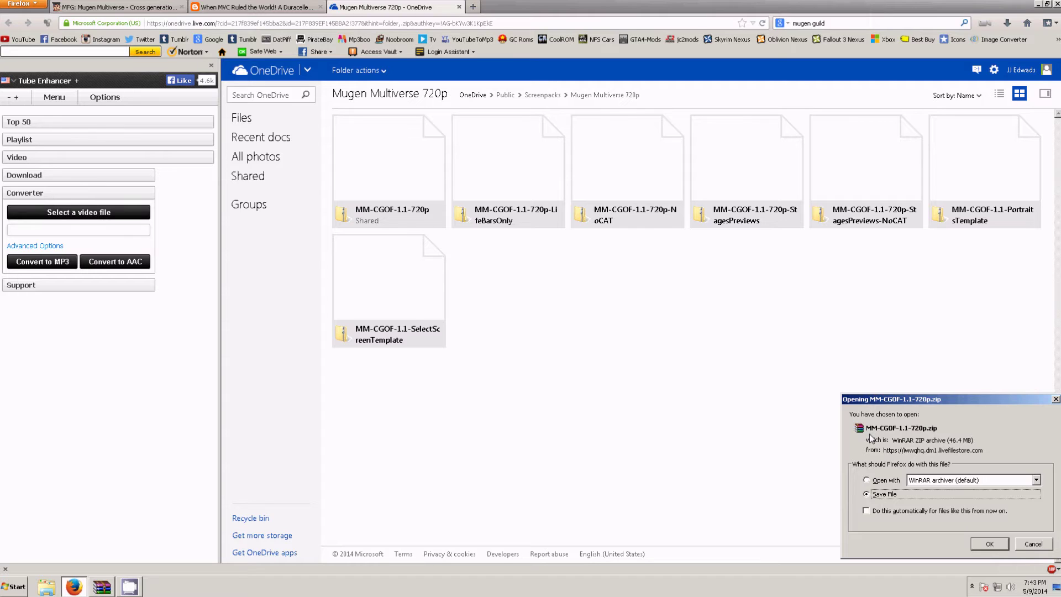
left_click(1027, 545)
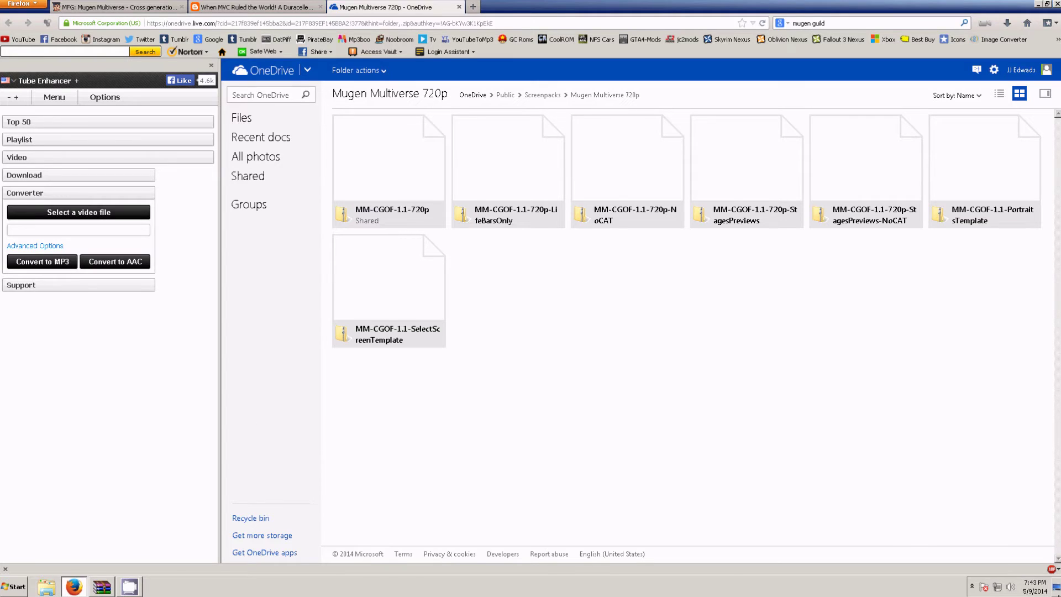
- Switch to the MM-CGOF-1.1-720p.zip archive in WinRAR and extract its MM-CGOF-1.1-720p folder onto the desktop
key("super+d")
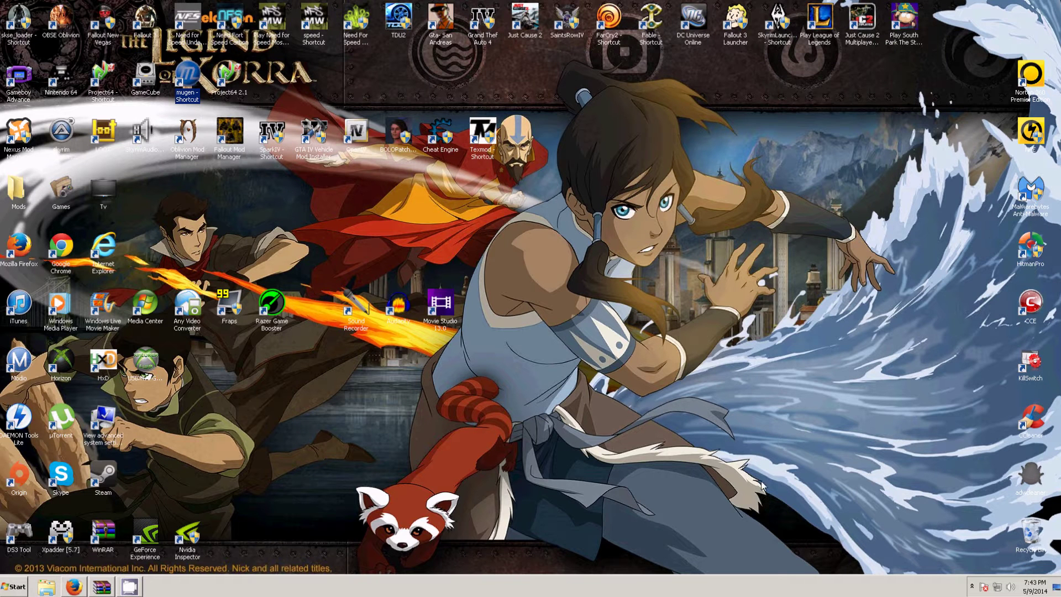
left_click(102, 586)
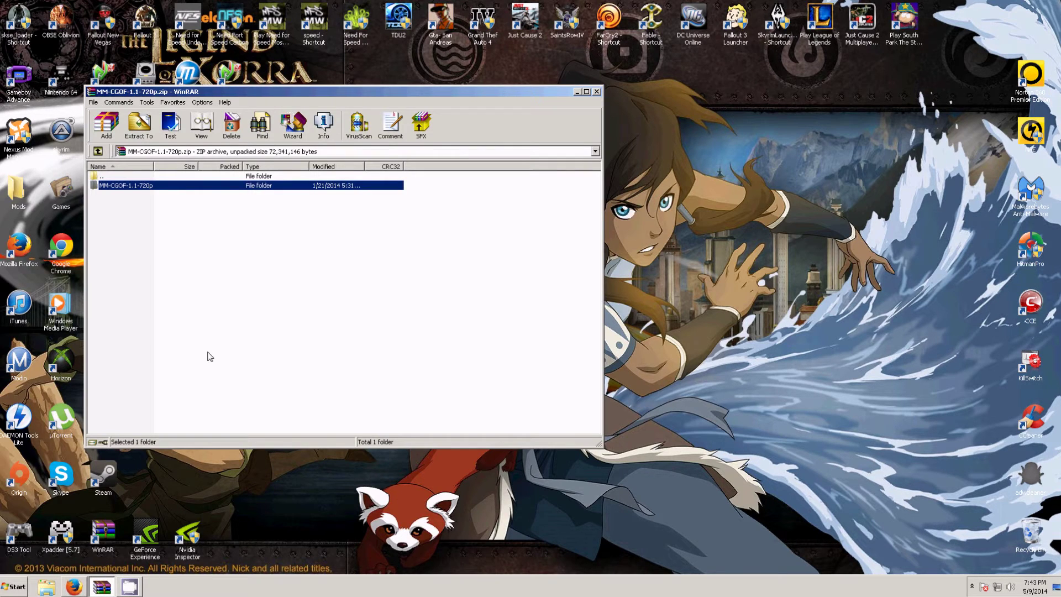
left_click_drag(135, 187, 853, 248)
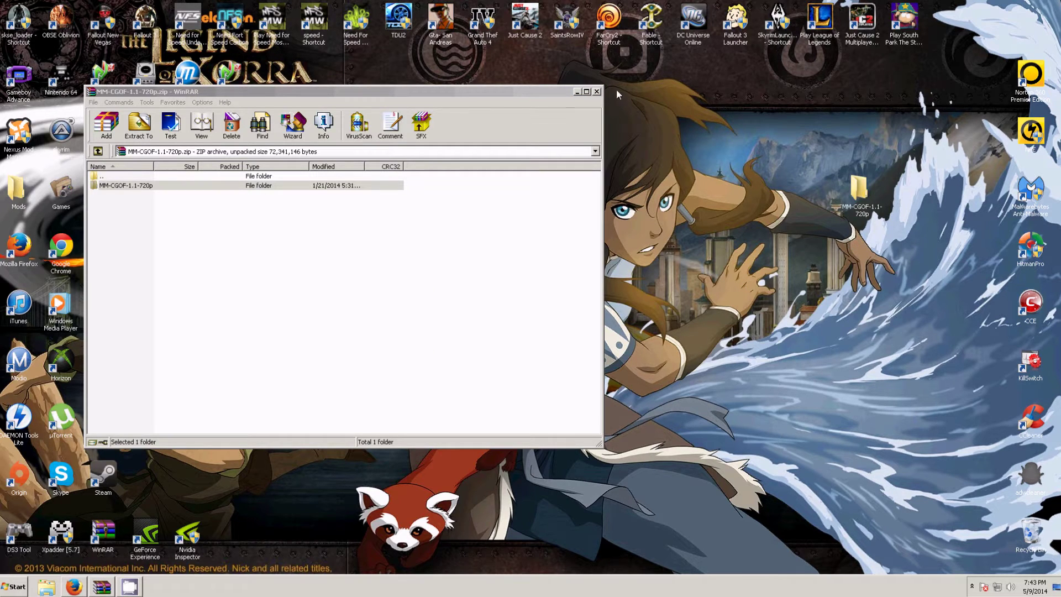
- Close the archive and launch the mugen application from the extracted MM-CGOF-1.1-720p folder on the desktop
left_click(597, 91)
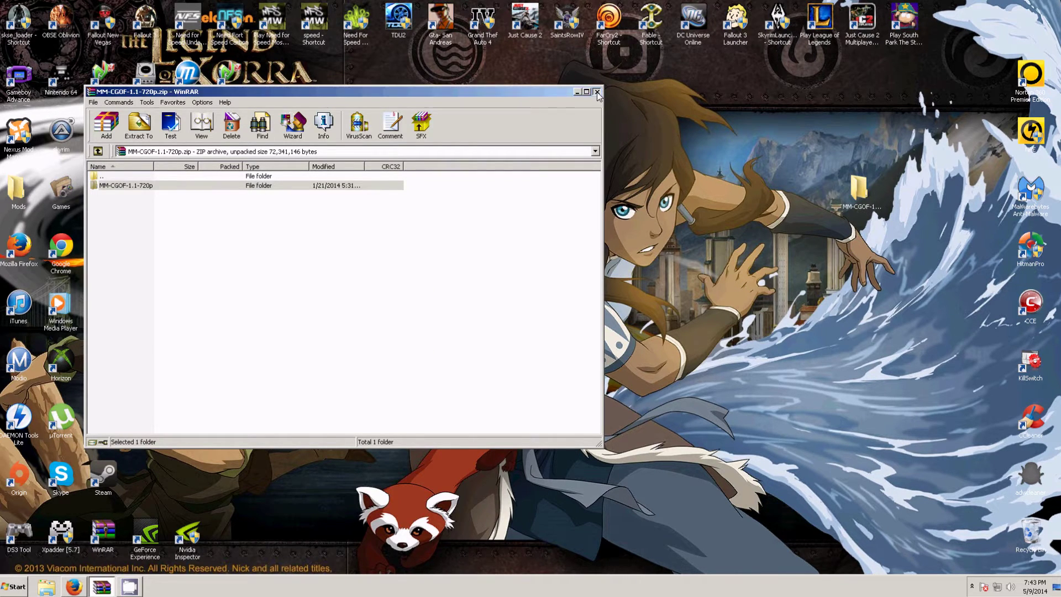
double_click(860, 200)
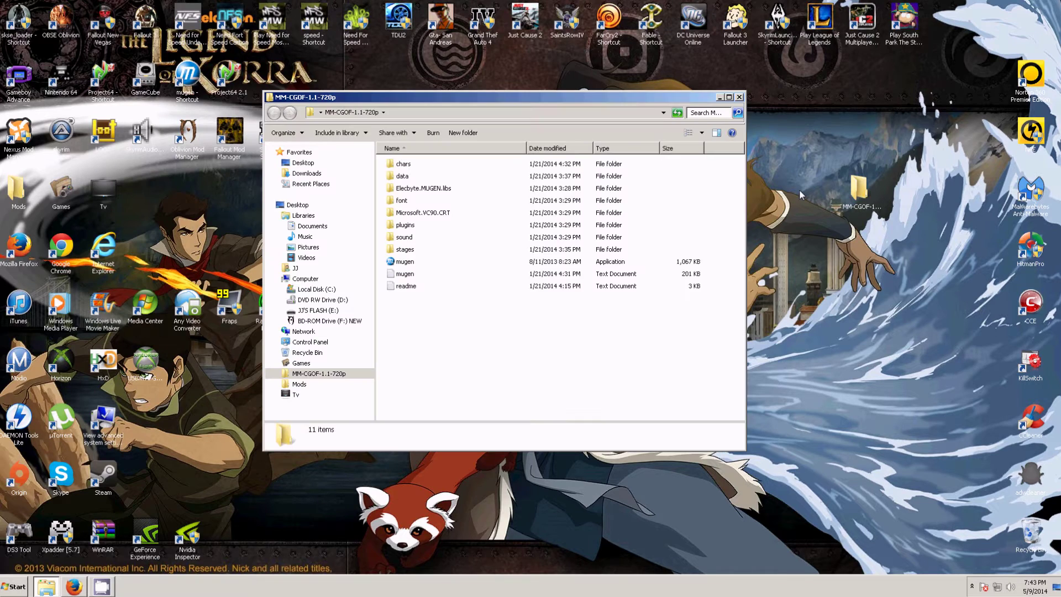
left_click(421, 260)
double_click(421, 261)
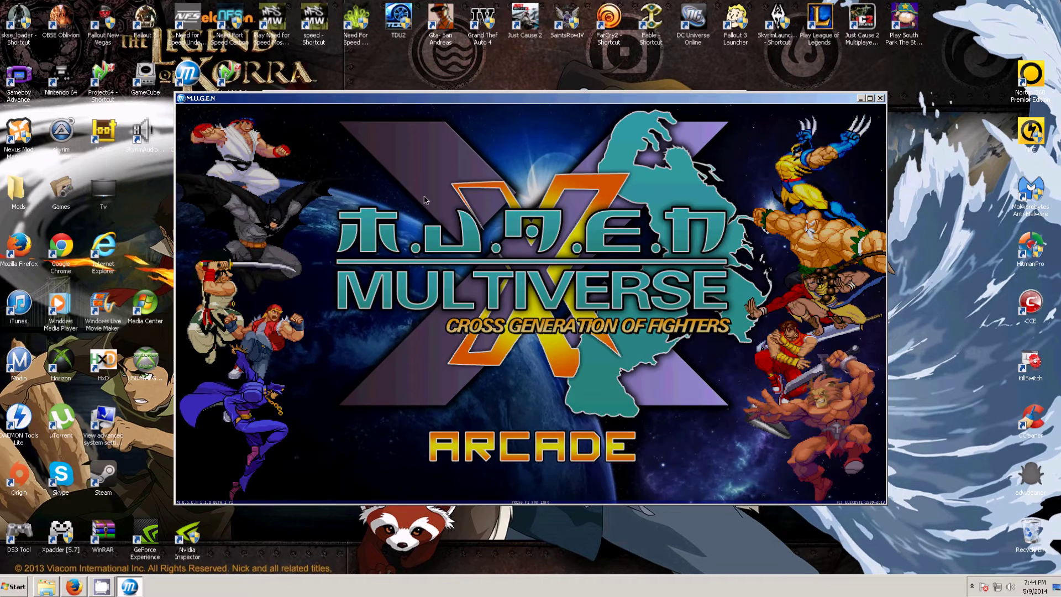
- View the character select screen of the Arcade mode and quit the game
key("Return")
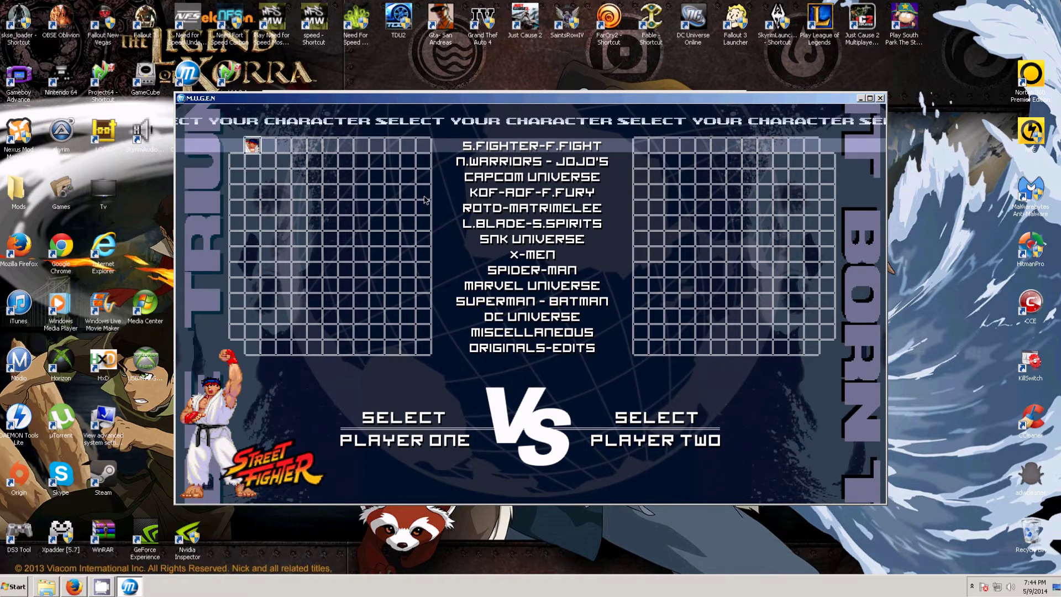
key("Escape")
key("Escape")
key("Return")
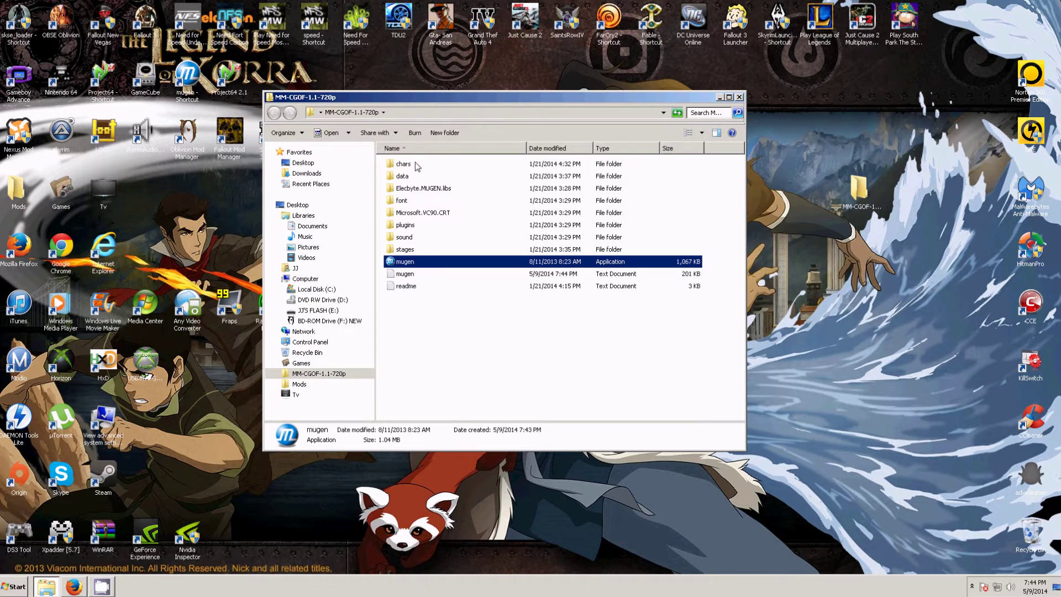
- In the mvdvsvc-unlimited-1.1-720p folder inside data, move the system DEF file to the Recycle Bin
double_click(408, 164)
left_click(274, 112)
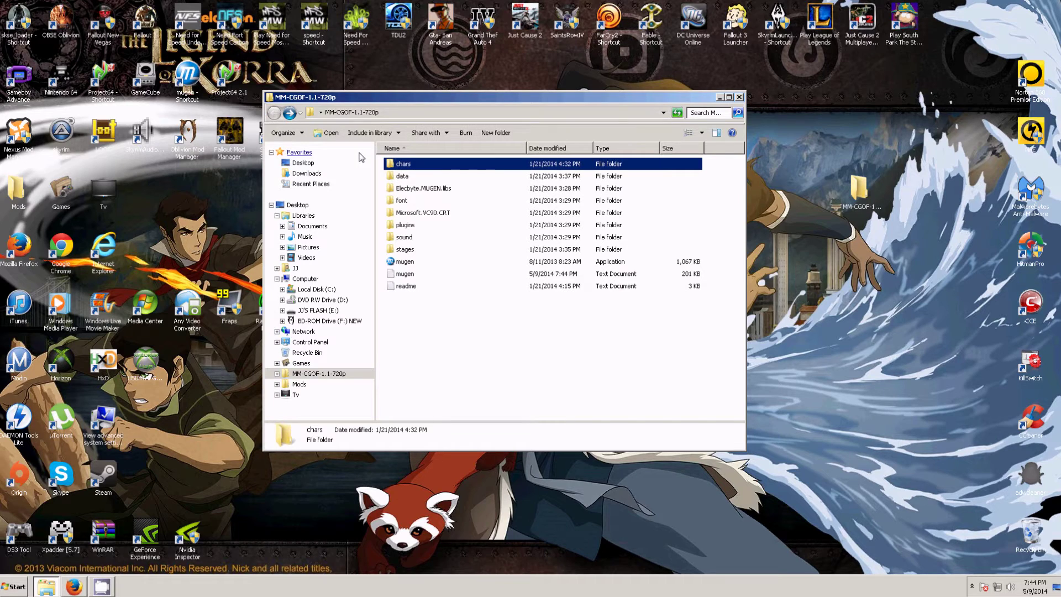
double_click(406, 177)
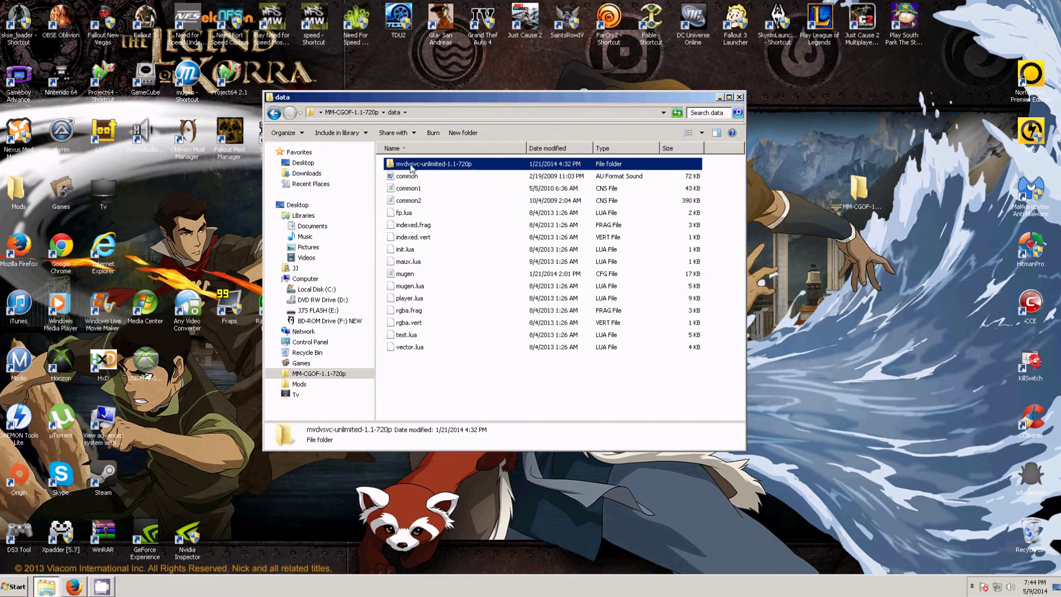
double_click(411, 165)
scroll(428, 243, "down", 1)
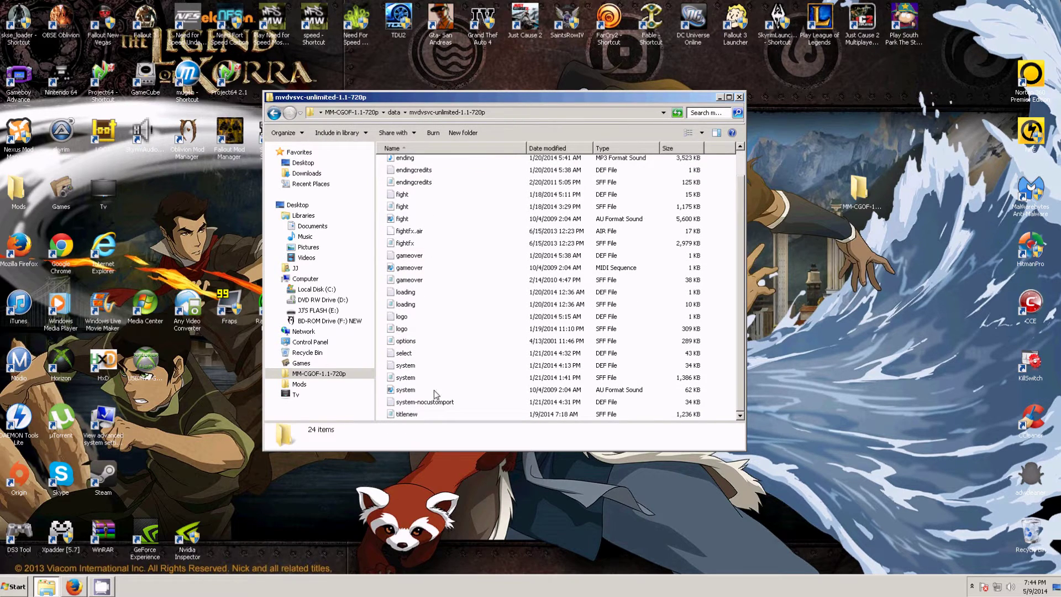
left_click(407, 369)
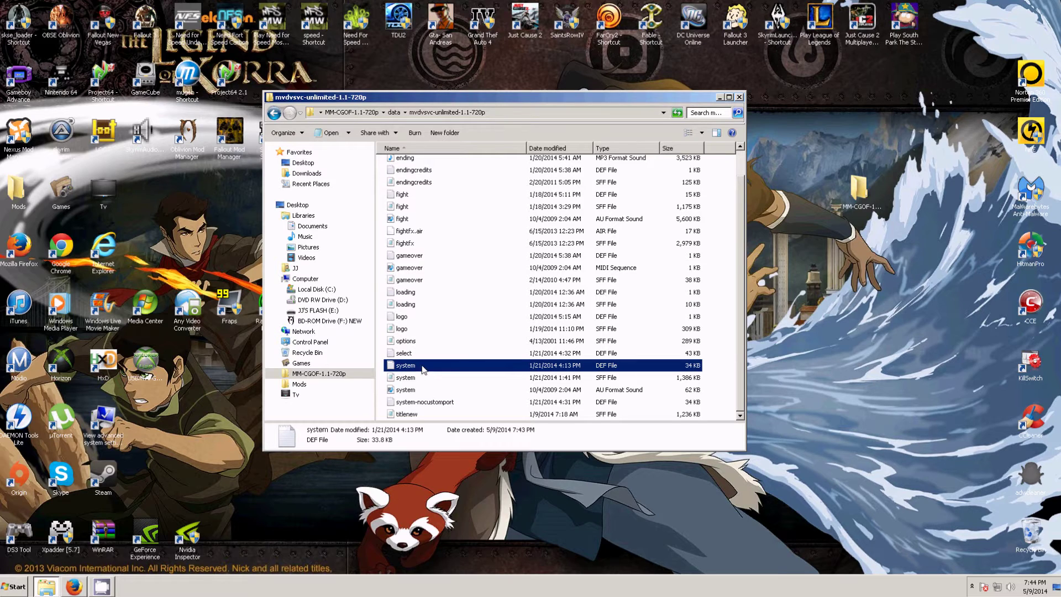
left_click_drag(424, 370, 1029, 530)
- Rename the system-nocustomport DEF file as system
left_click(405, 369)
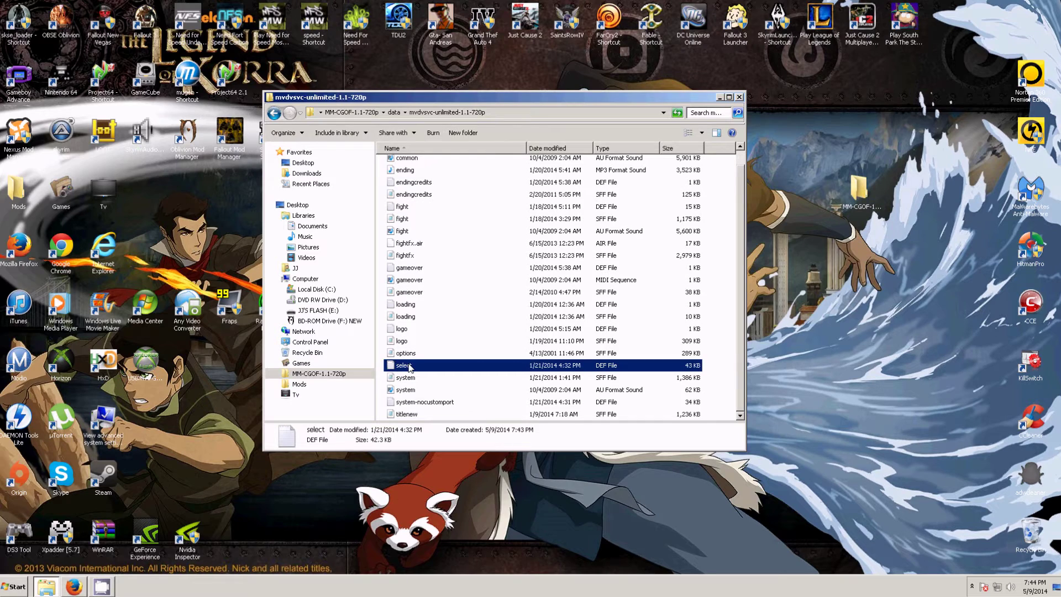
left_click(418, 402)
left_click(416, 402)
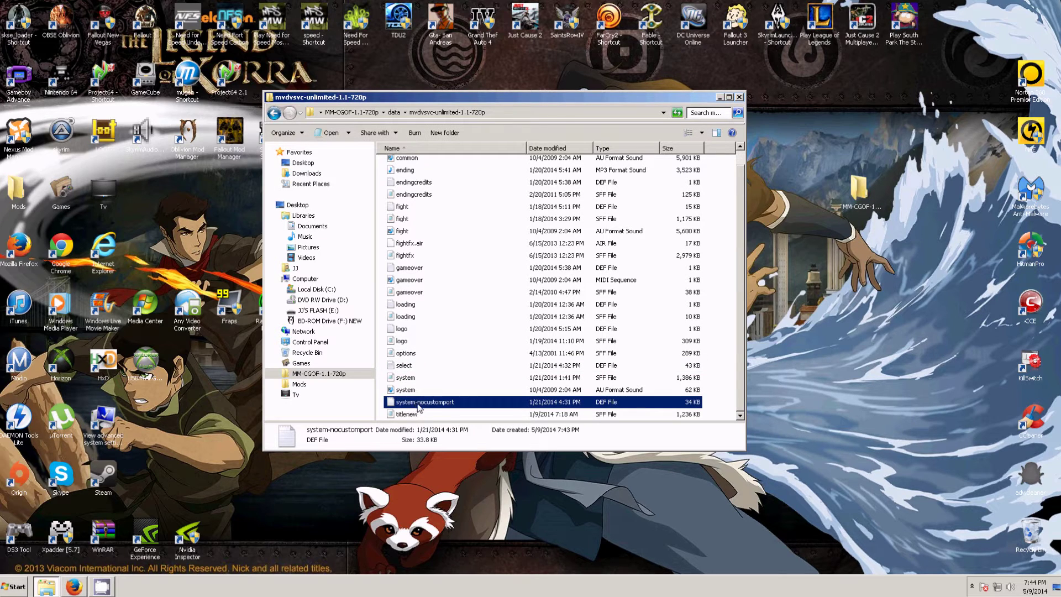
left_click_drag(417, 402, 478, 402)
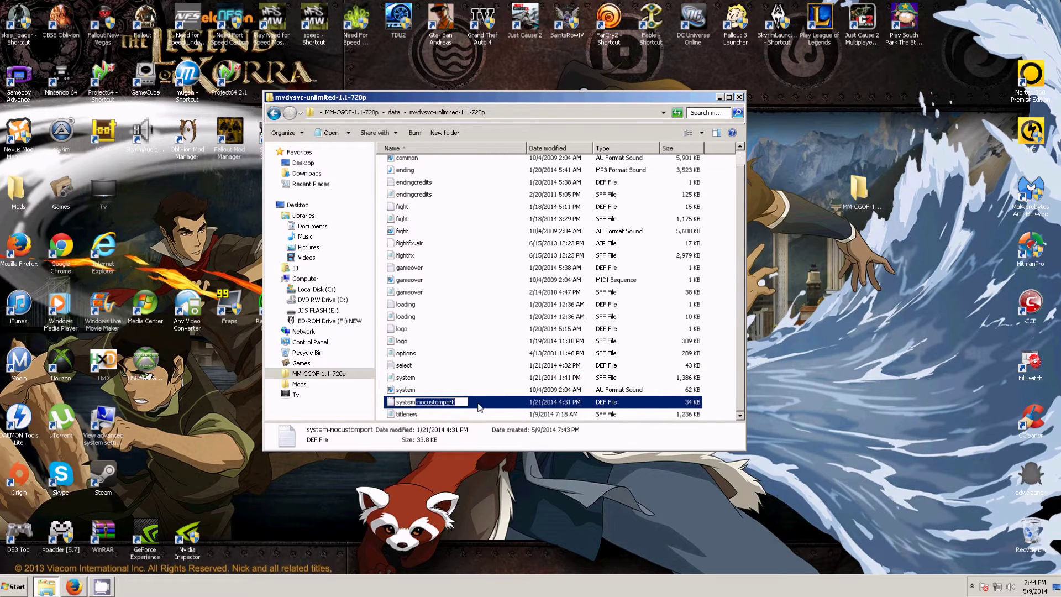
key("BackSpace")
left_click(466, 405)
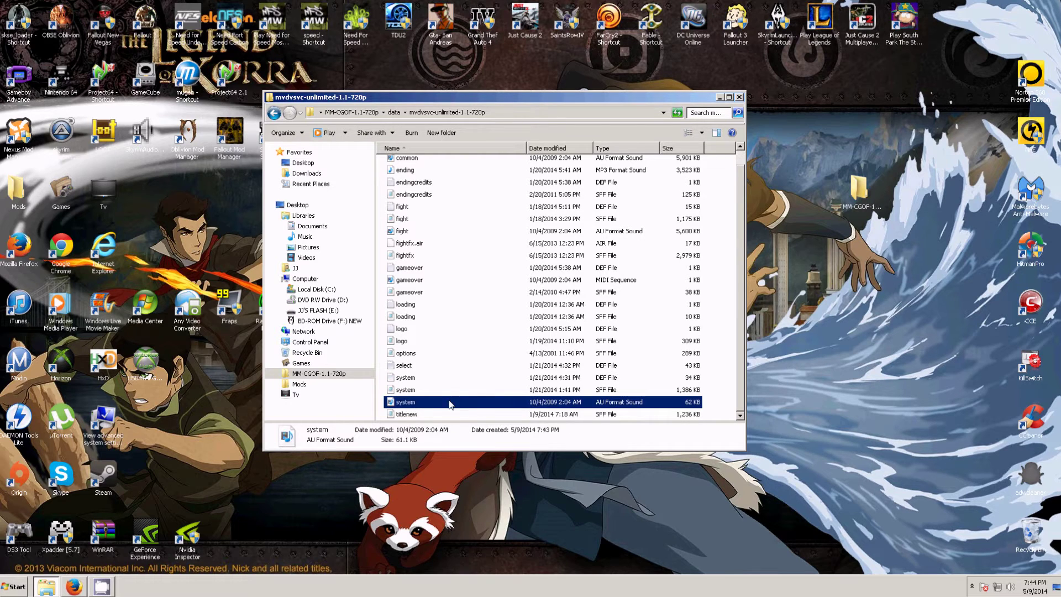
scroll(449, 329, "up", 1)
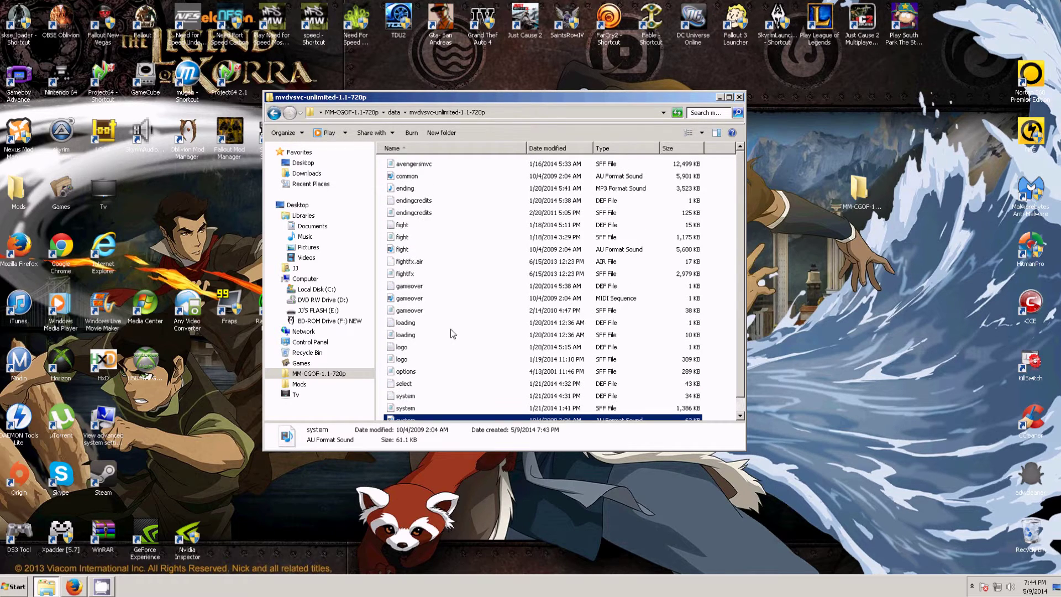
- Switch to Firefox, search the web for infinity mugen and open the Infinity Mugen Team site
left_click(273, 113)
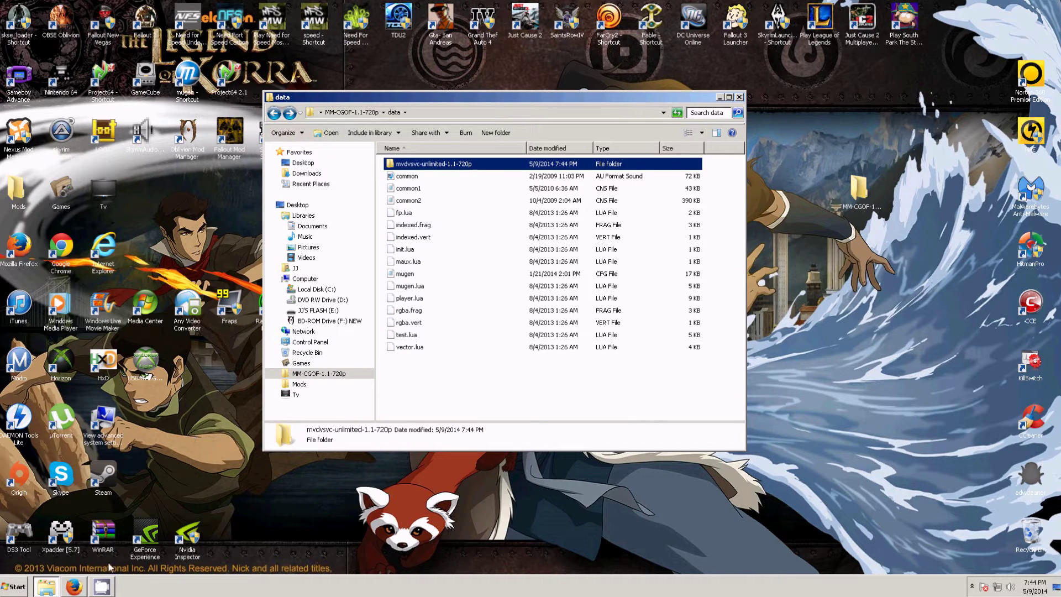
left_click(81, 587)
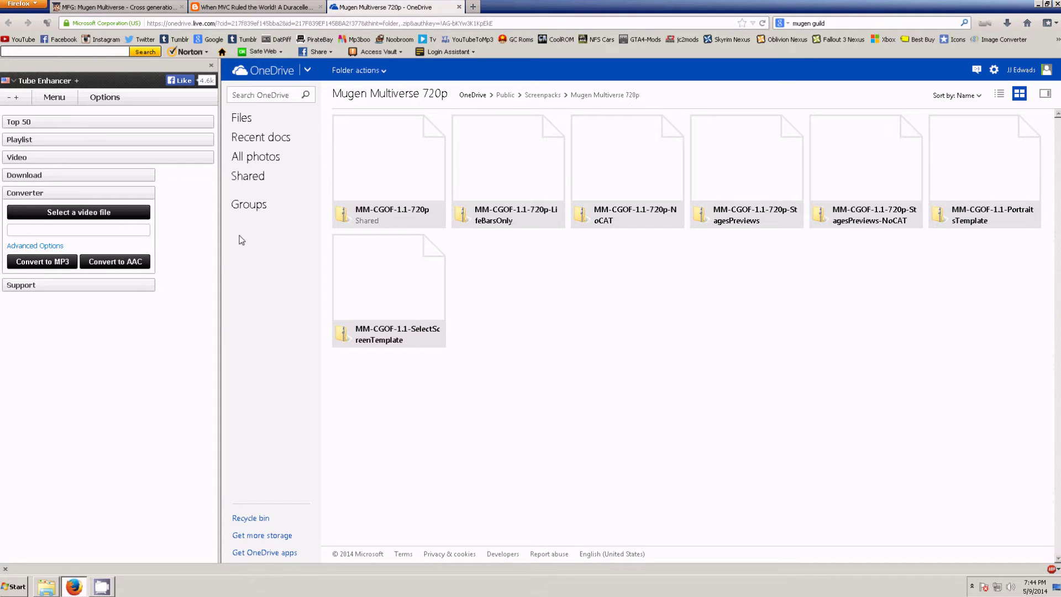
left_click(830, 23)
type("mugen")
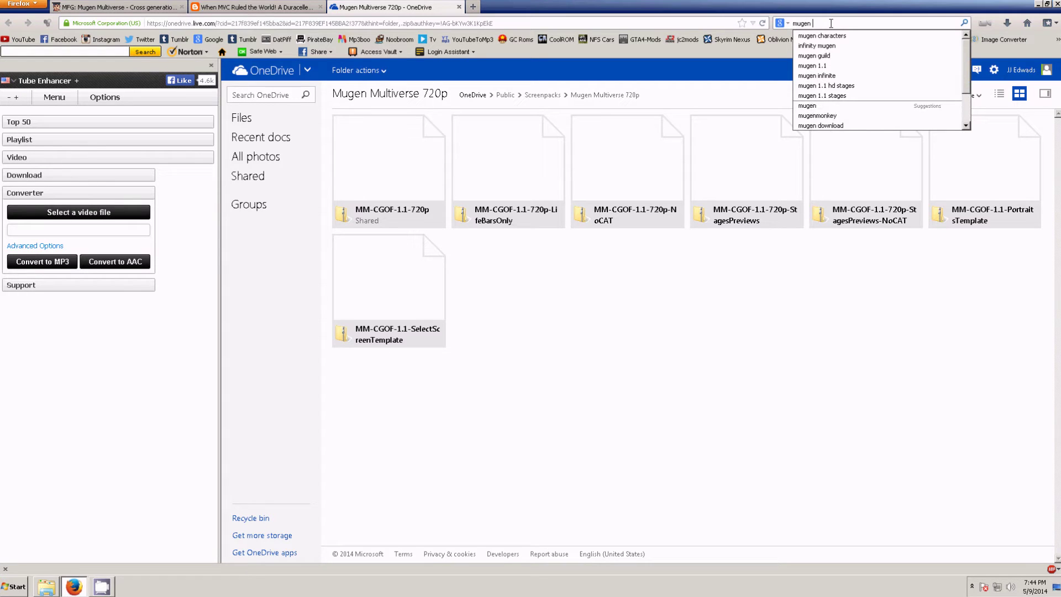
left_click(826, 44)
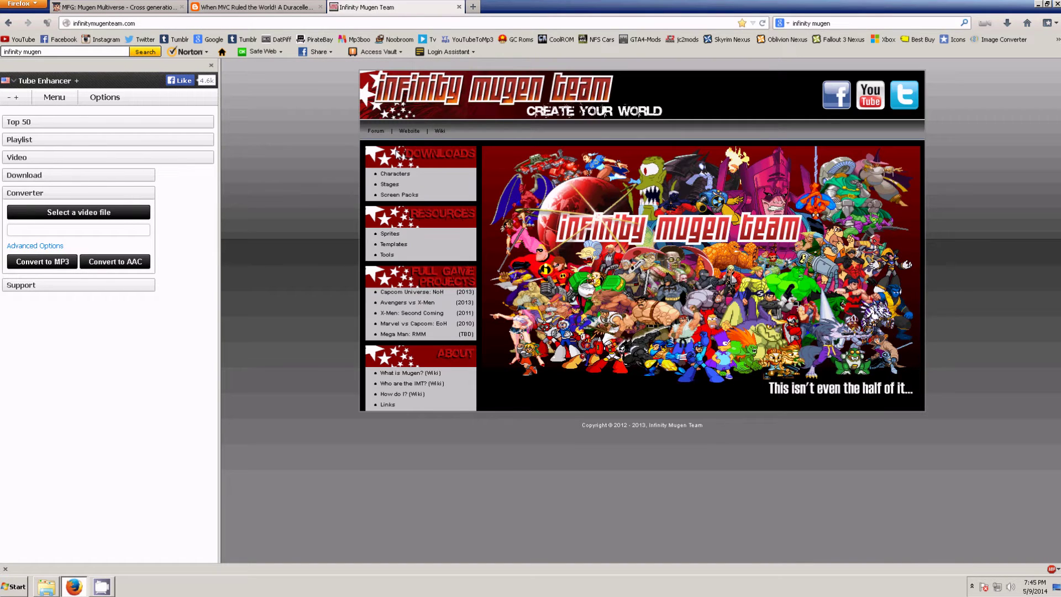
- Open the site's Marvel characters list and download the character files for Captain America
scroll(718, 233, "down", 3)
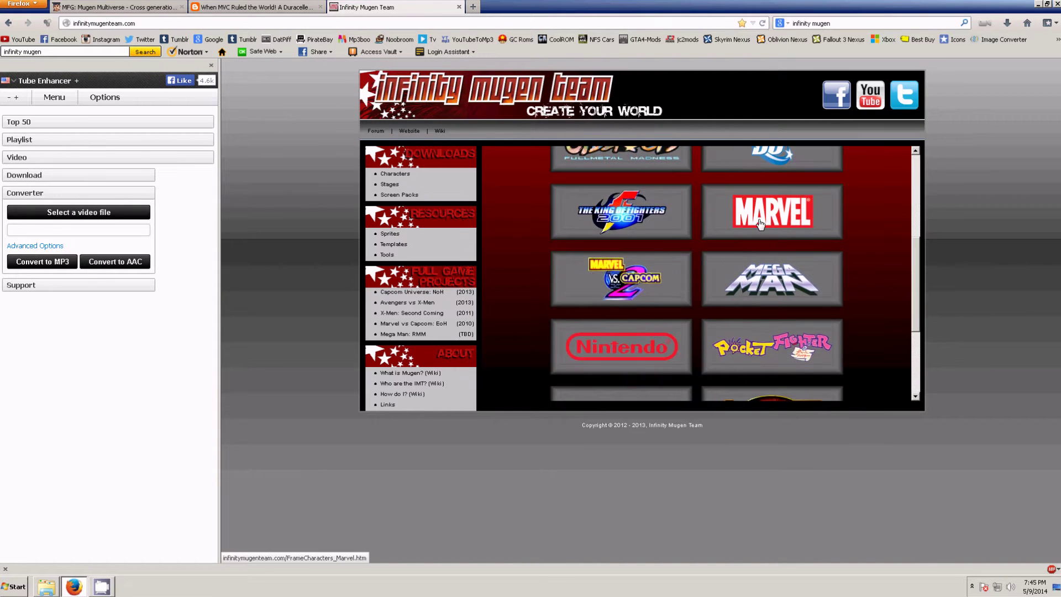
left_click(749, 221)
scroll(582, 277, "down", 10)
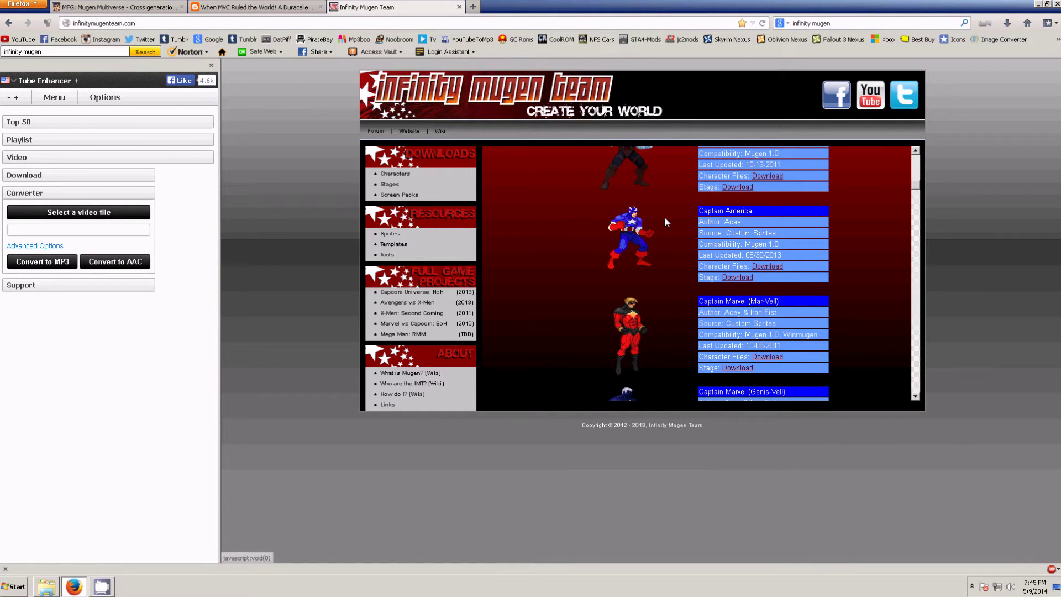
left_click(759, 267)
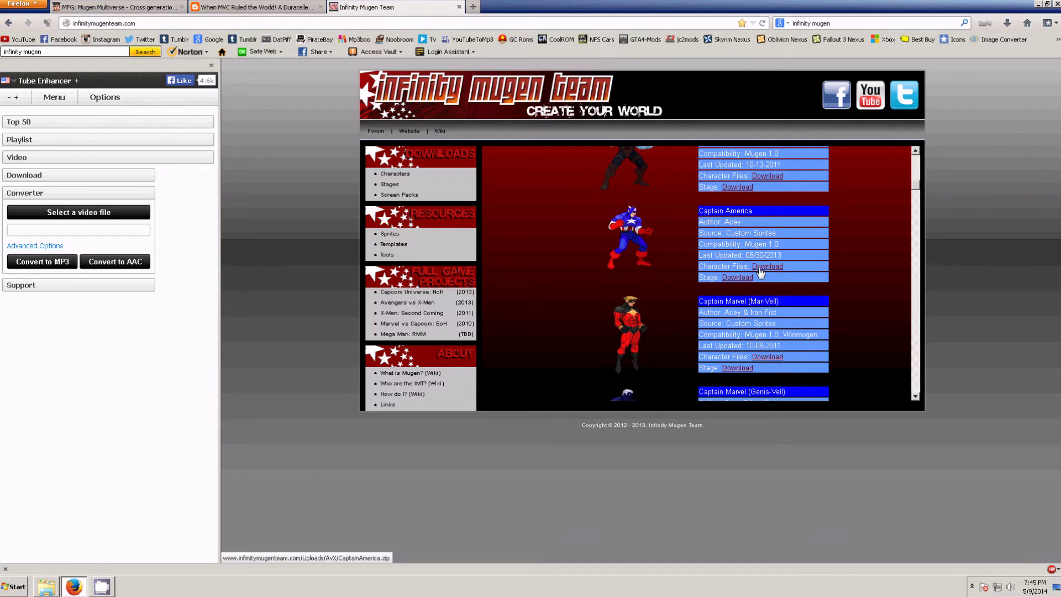
left_click(977, 546)
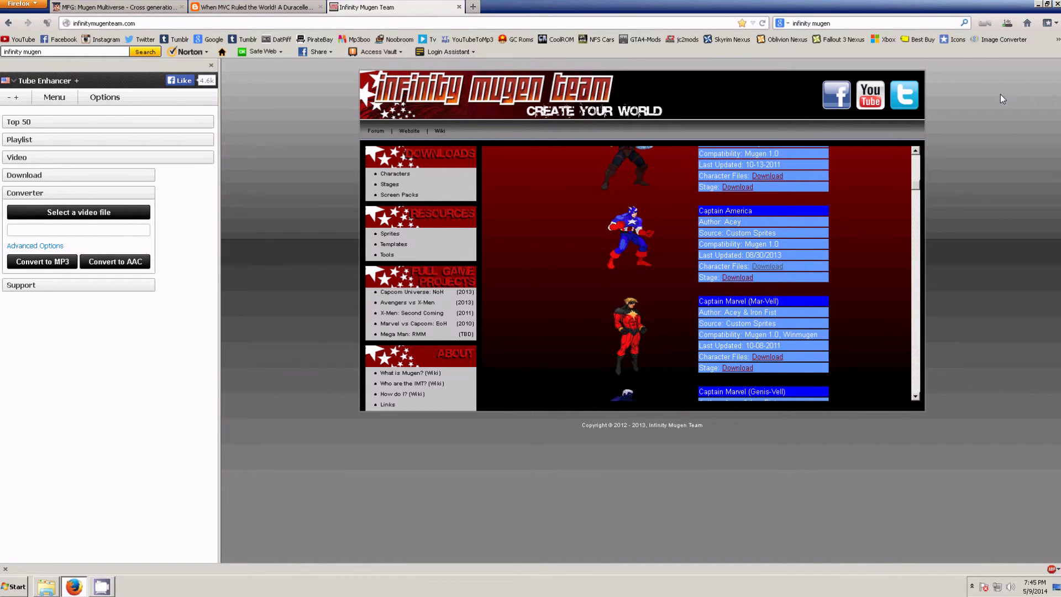
- Open the finished CaptainAmerica.zip download in WinRAR and look through its files
left_click(1007, 22)
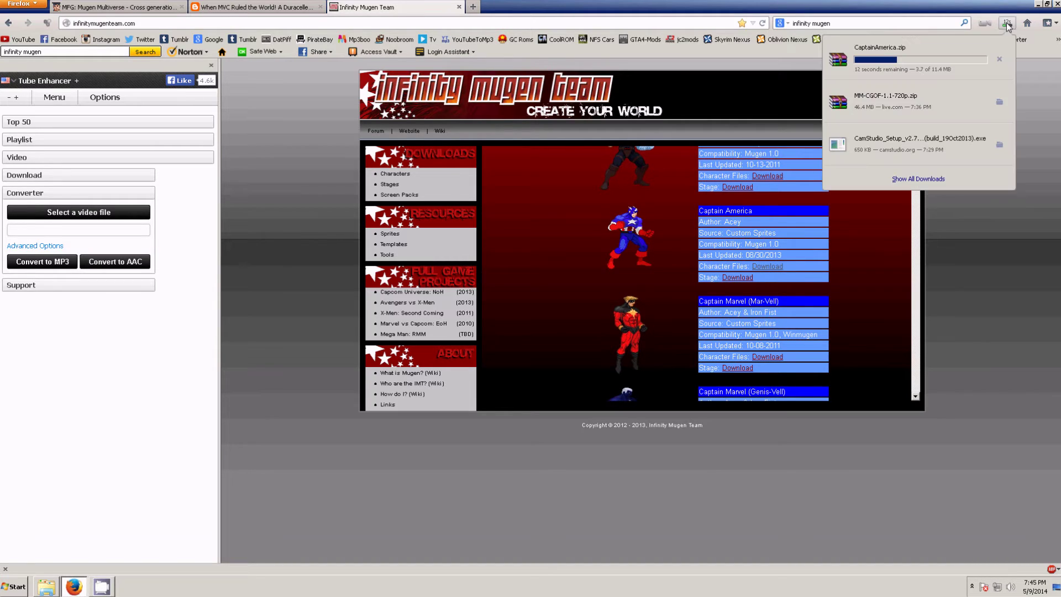
left_click(388, 6)
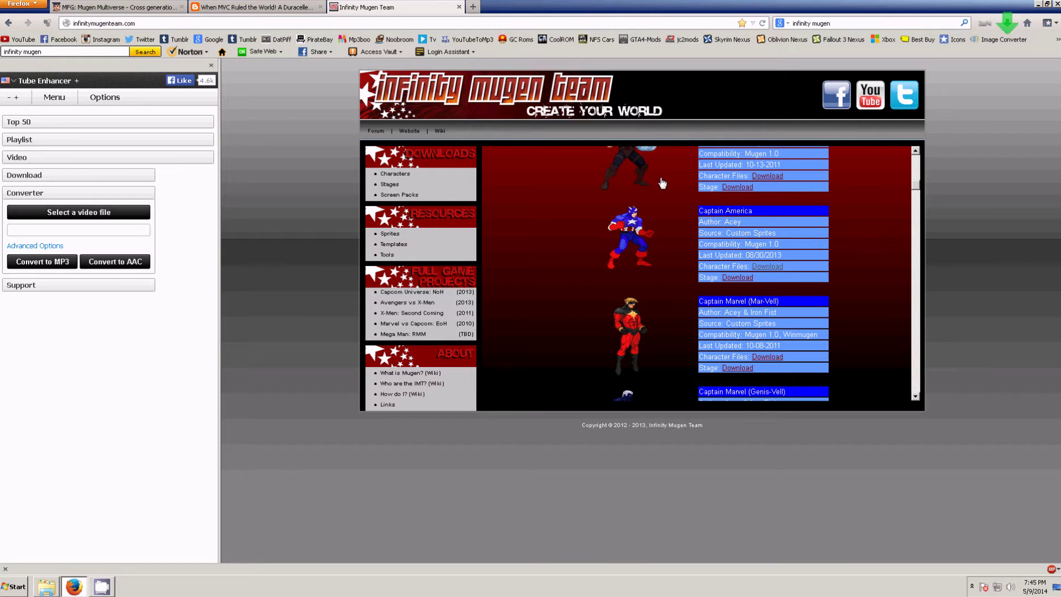
left_click(1007, 22)
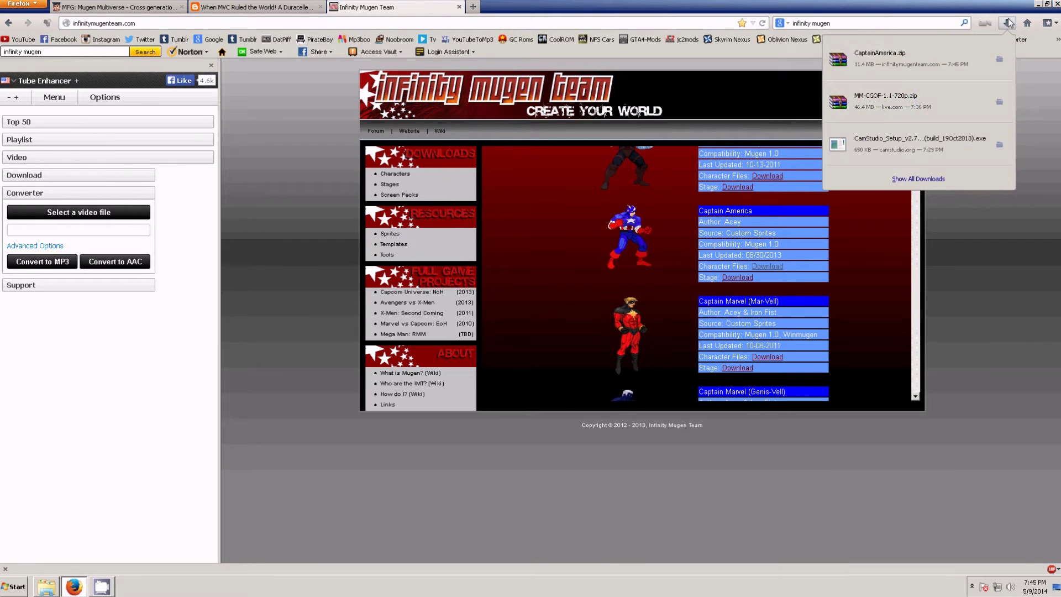
left_click(906, 53)
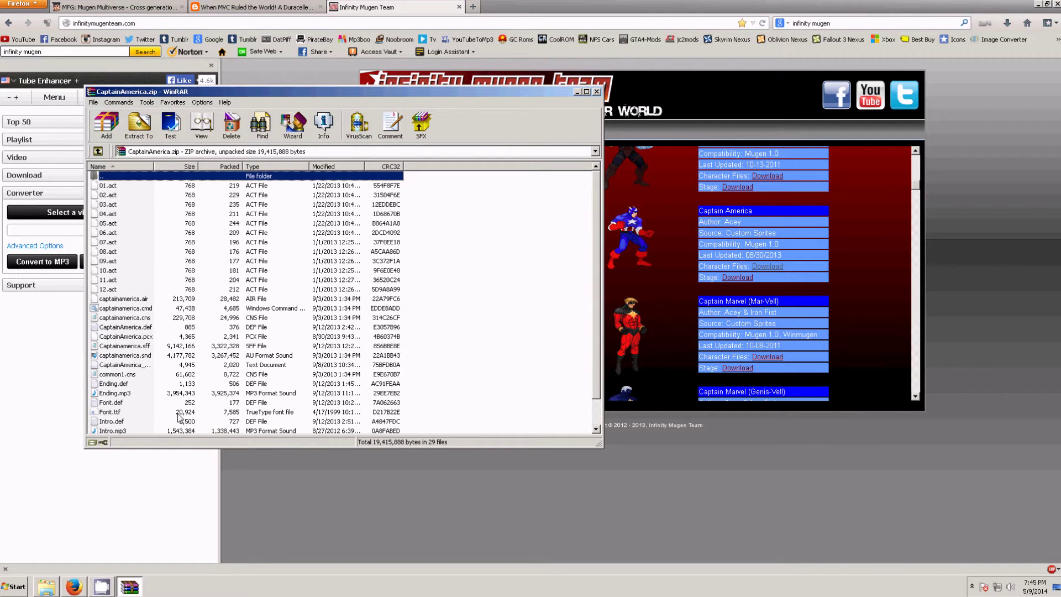
left_click_drag(426, 427, 125, 192)
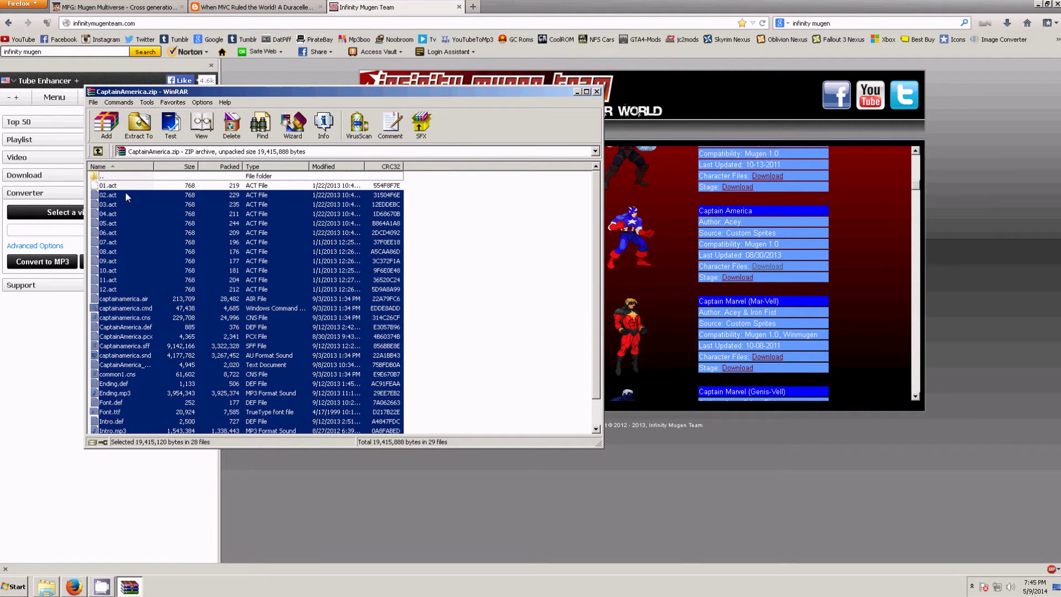
left_click(487, 291)
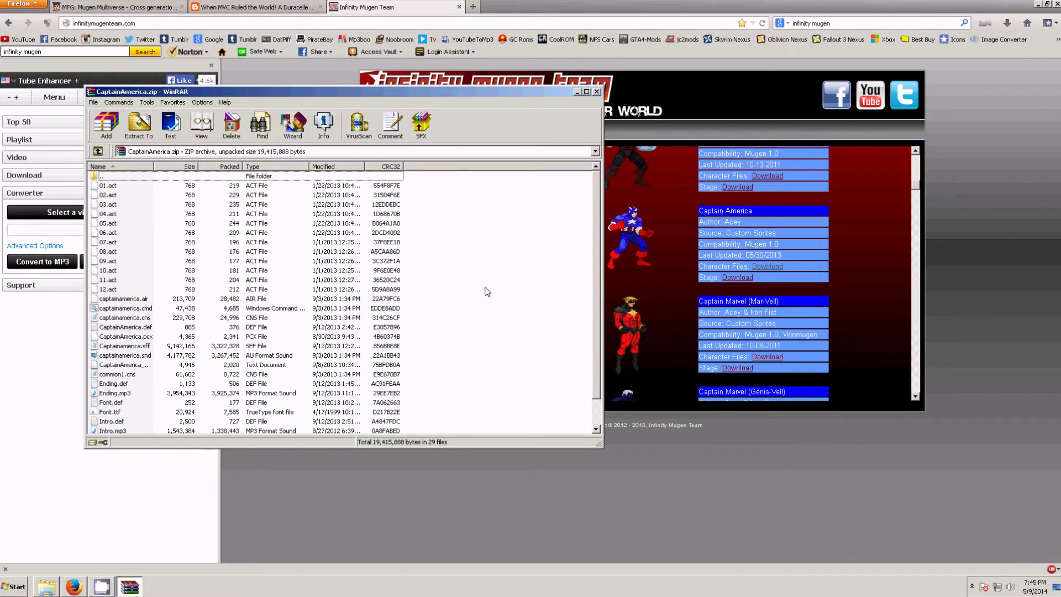
scroll(446, 367, "down", 1)
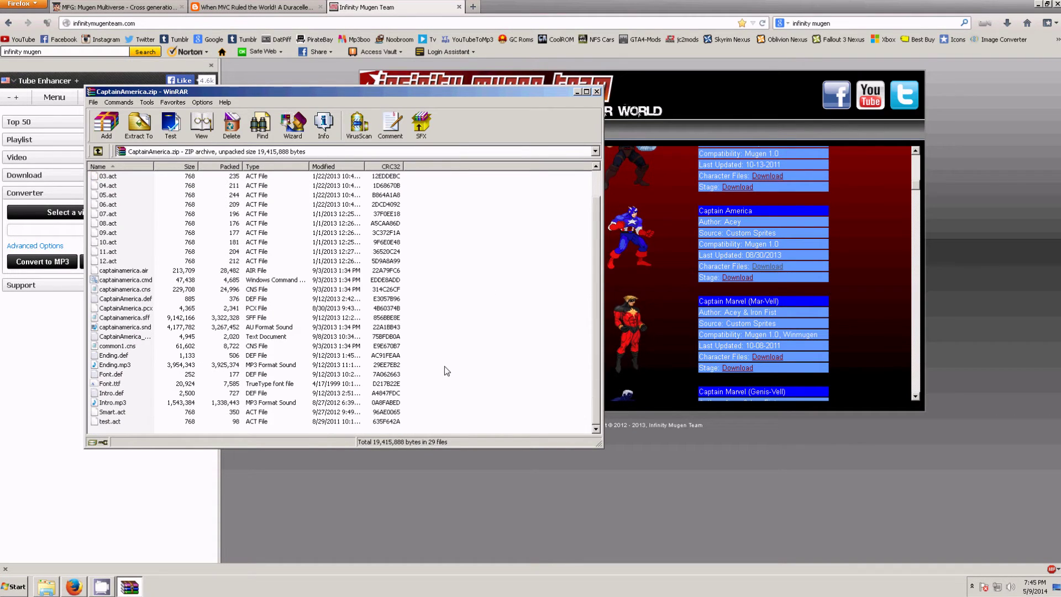
- Bring up the MM-CGOF-1.1-720p folder in Explorer and arrange its window side by side with the CaptainAmerica.zip archive
left_click(53, 586)
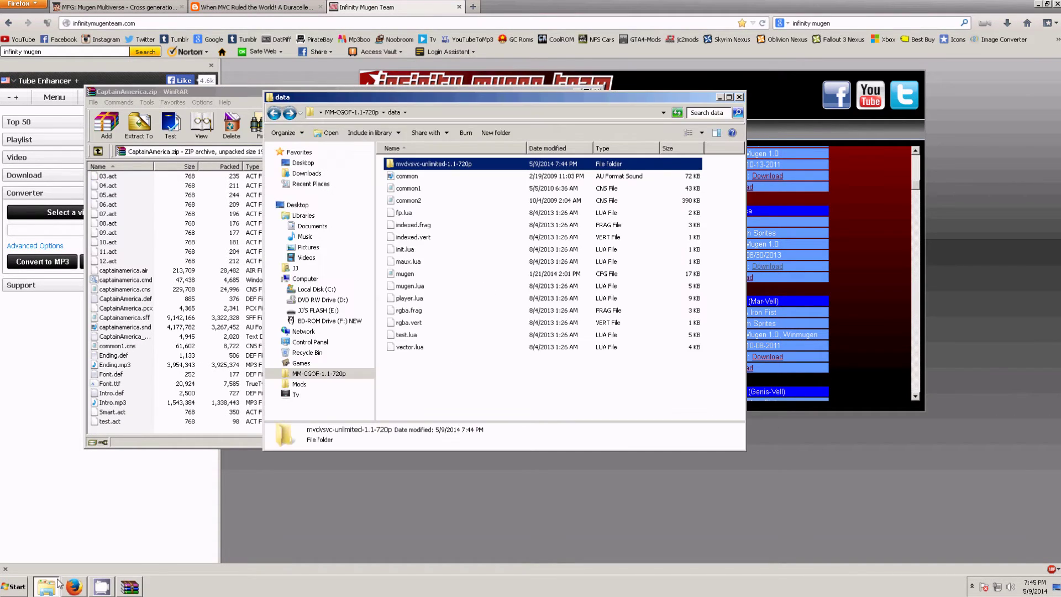
left_click(347, 113)
left_click_drag(353, 97, 698, 92)
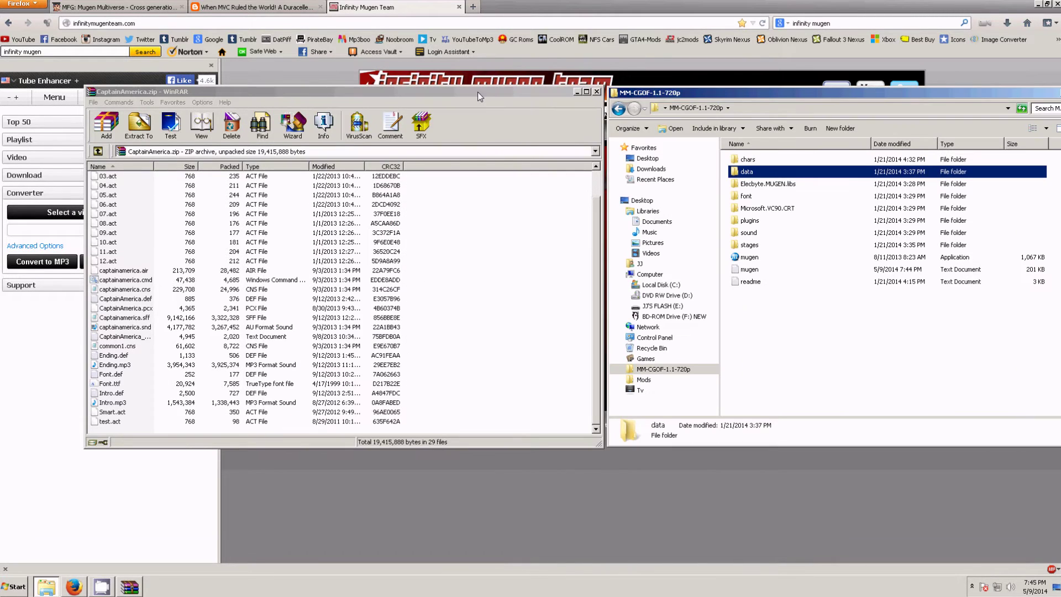
left_click_drag(477, 92, 410, 92)
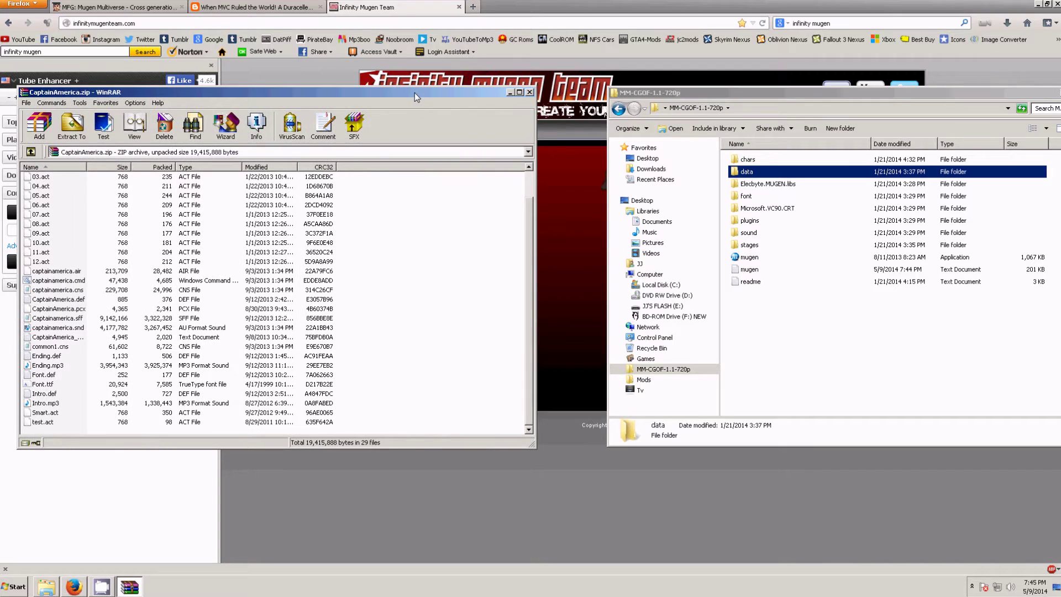
left_click(698, 94)
left_click_drag(699, 93, 630, 96)
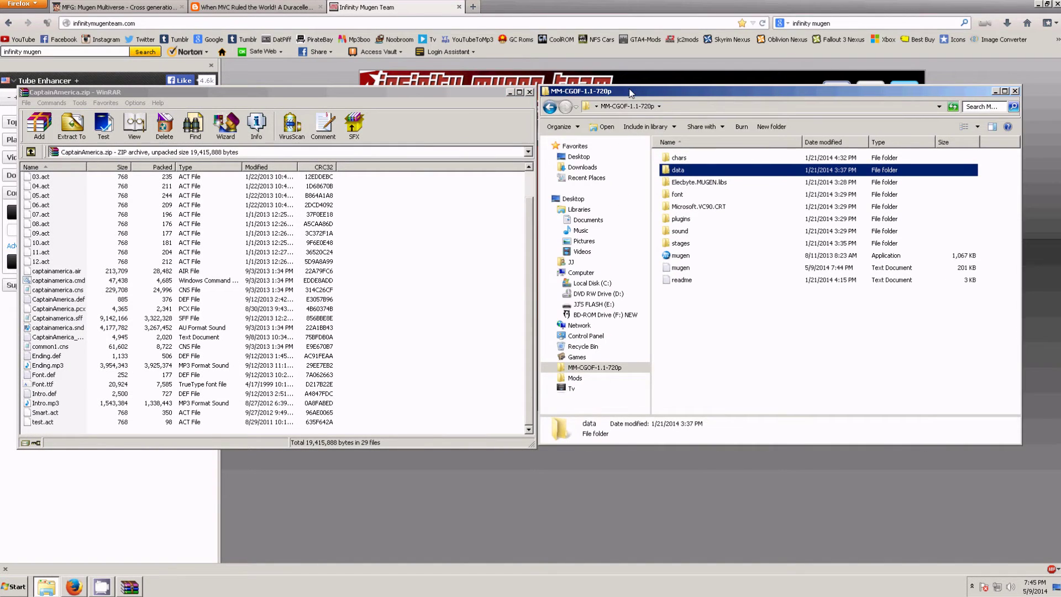
- Create a new folder inside the screenpack's chars folder
double_click(680, 159)
right_click(684, 199)
mouse_move(713, 308)
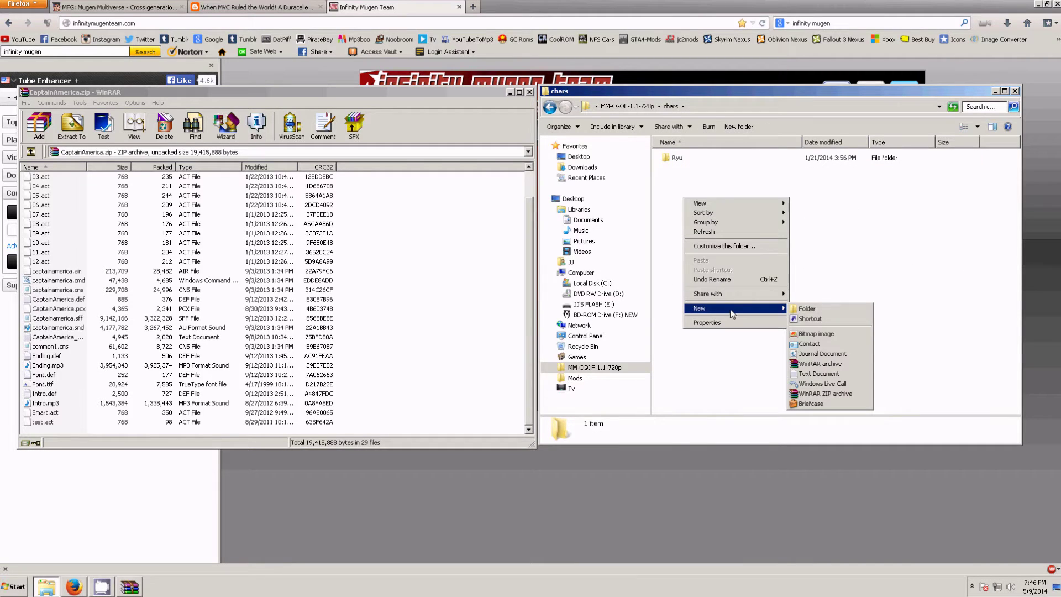
left_click(815, 310)
left_click(716, 158)
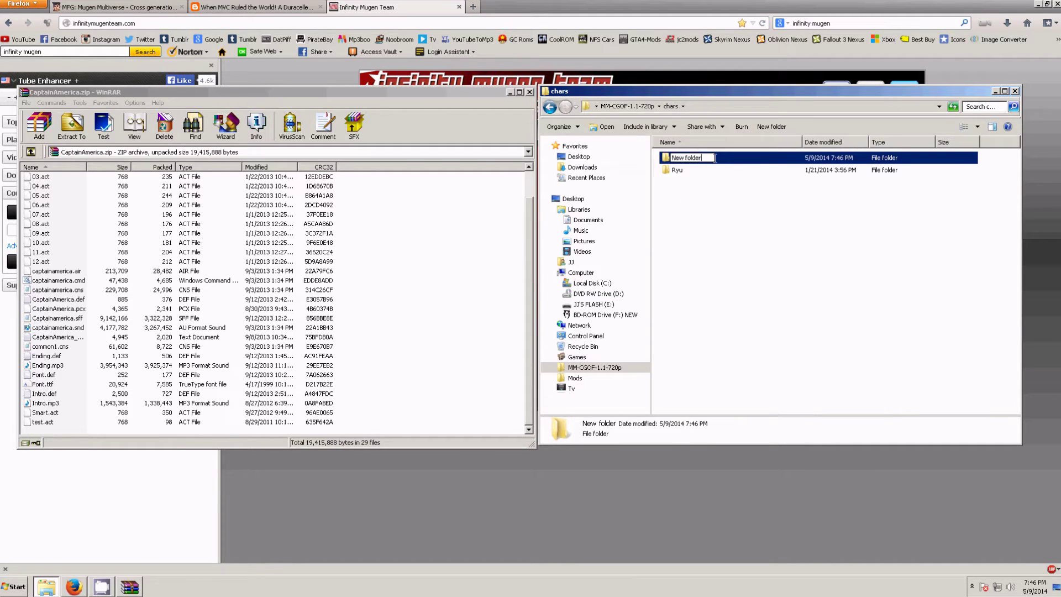
- Copy the base name of CaptainAmerica.def from the archive and rename the new chars subfolder to CaptainAmerica with it
left_click(57, 299)
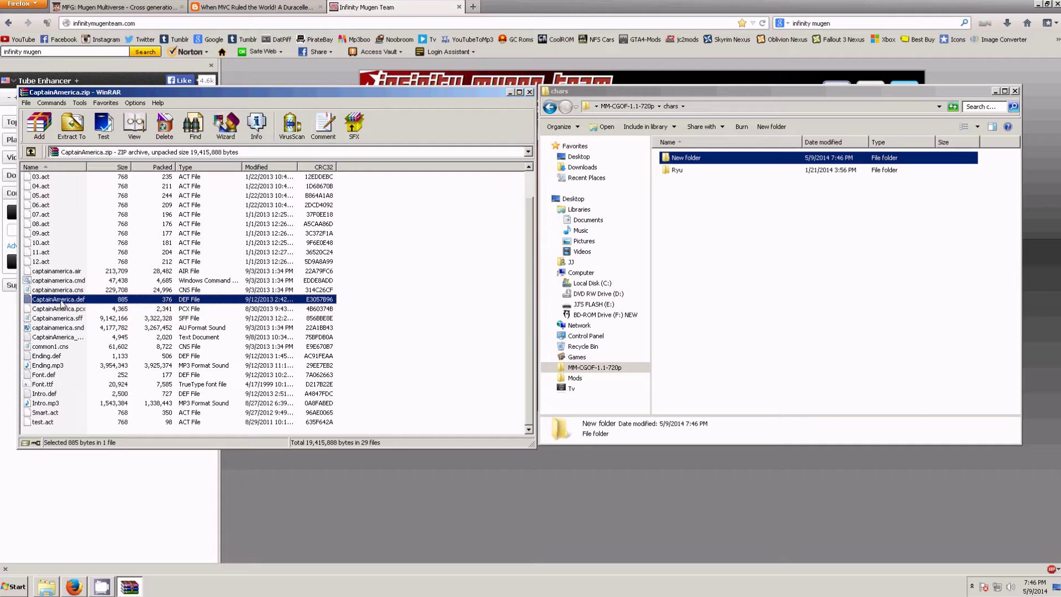
left_click(57, 300)
left_click(34, 302)
left_click_drag(74, 301, 34, 301)
key("ctrl+c")
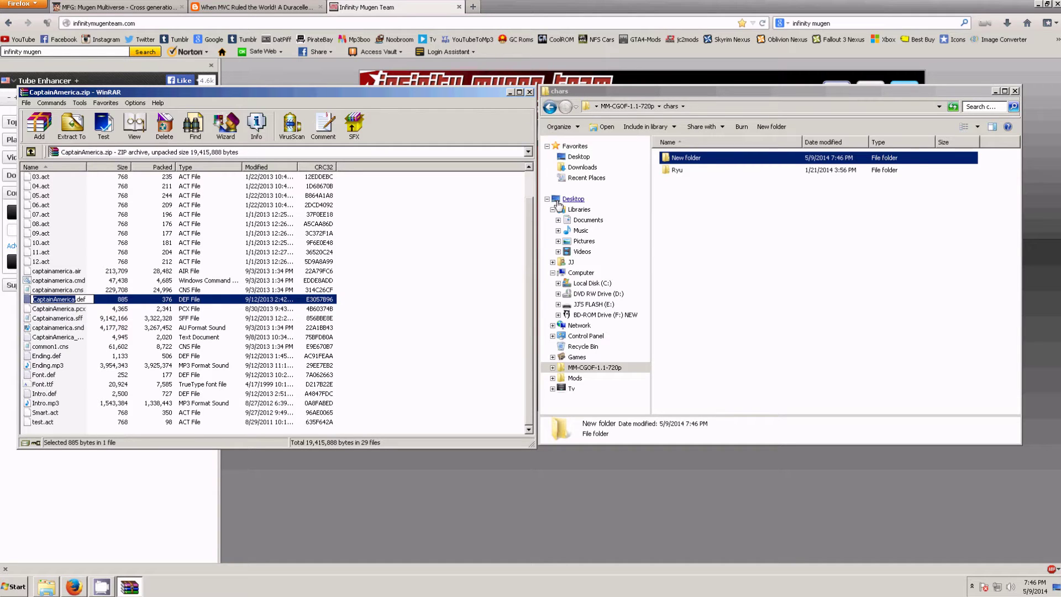
left_click(675, 160)
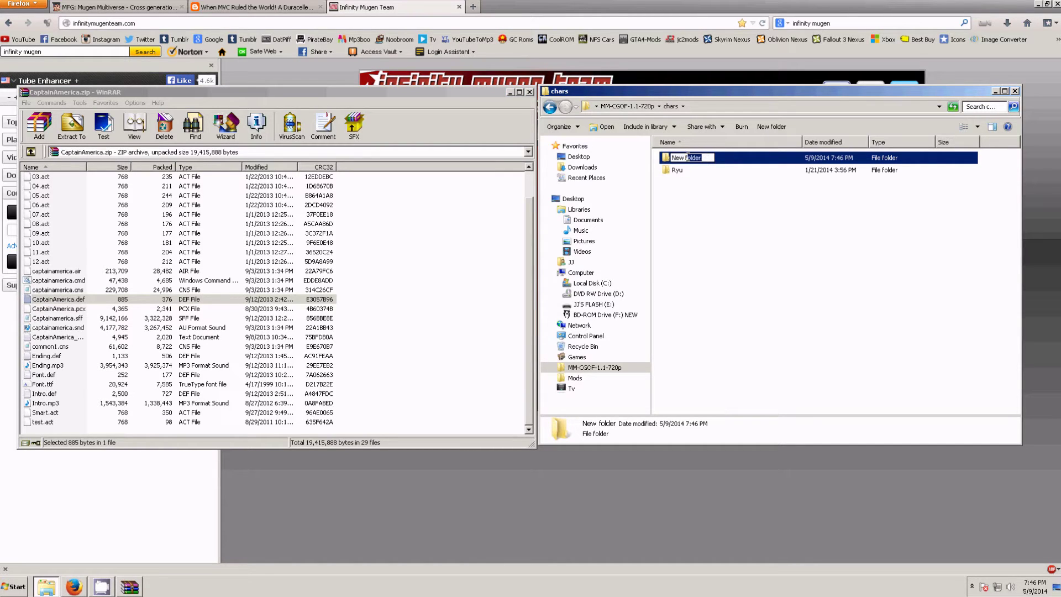
left_click_drag(706, 158, 697, 157)
key("ctrl+v")
left_click(706, 223)
- Open the CaptainAmerica folder and extract all files from CaptainAmerica.zip into it
left_click(692, 163)
double_click(692, 164)
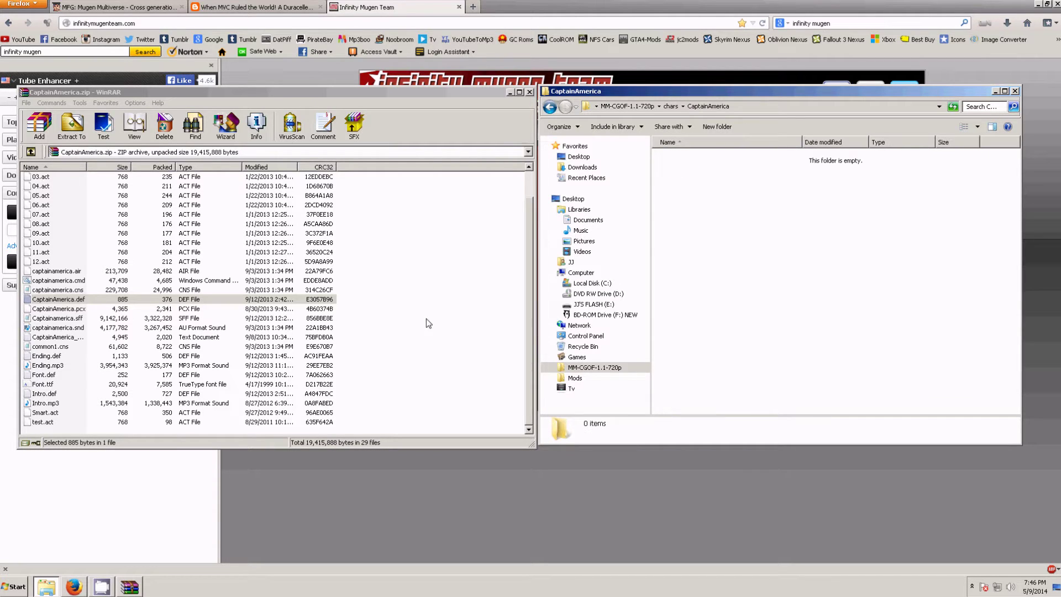
left_click_drag(335, 432, 65, 187)
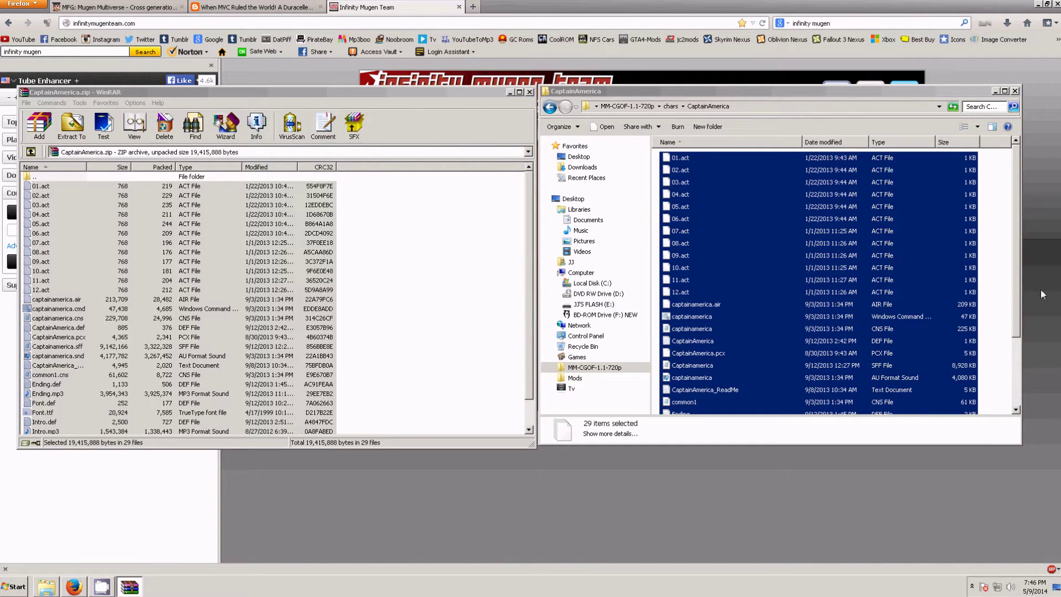
left_click_drag(1016, 283, 1013, 333)
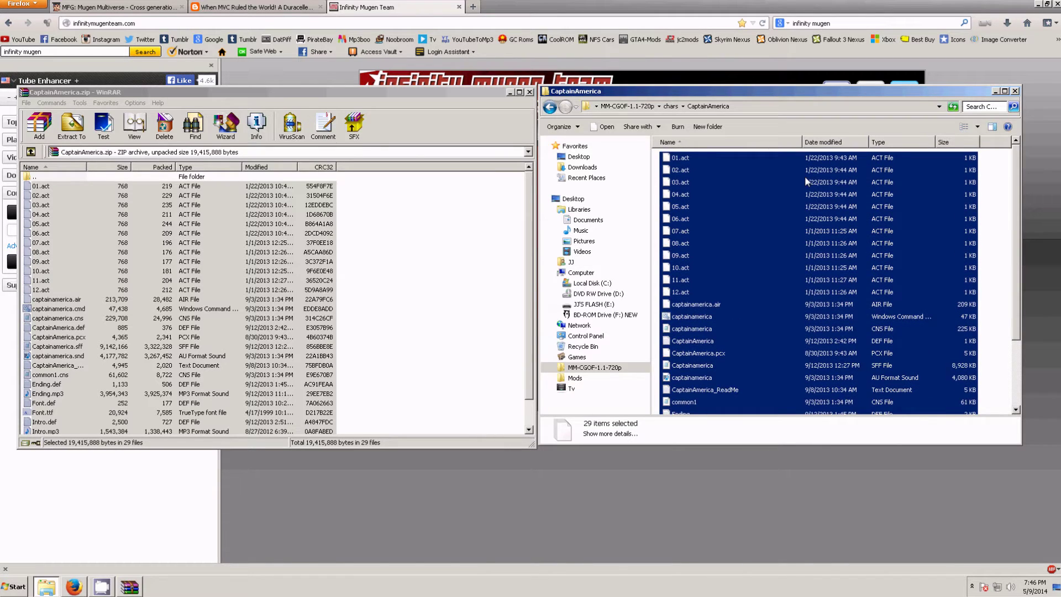
- Check the CaptainAmerica folder's name against the DEF file inside it, and close the CaptainAmerica.zip archive
left_click(670, 106)
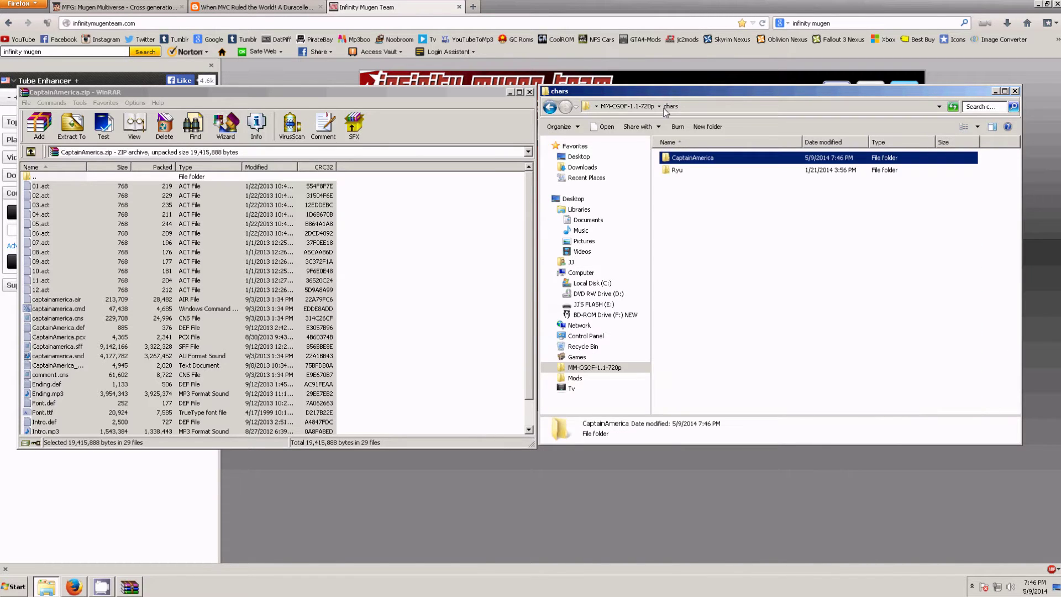
double_click(681, 158)
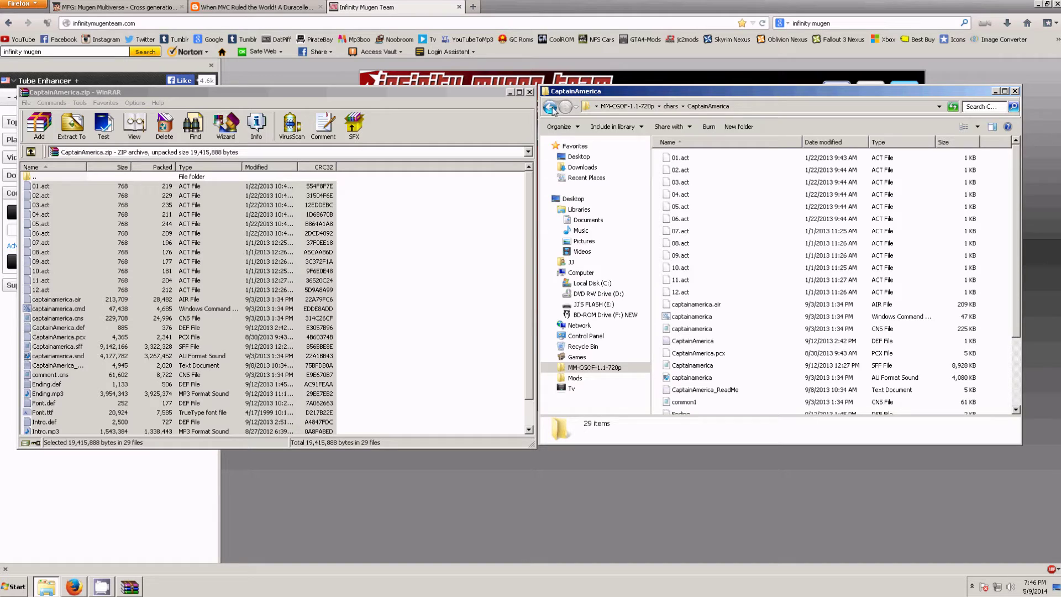
left_click(691, 343)
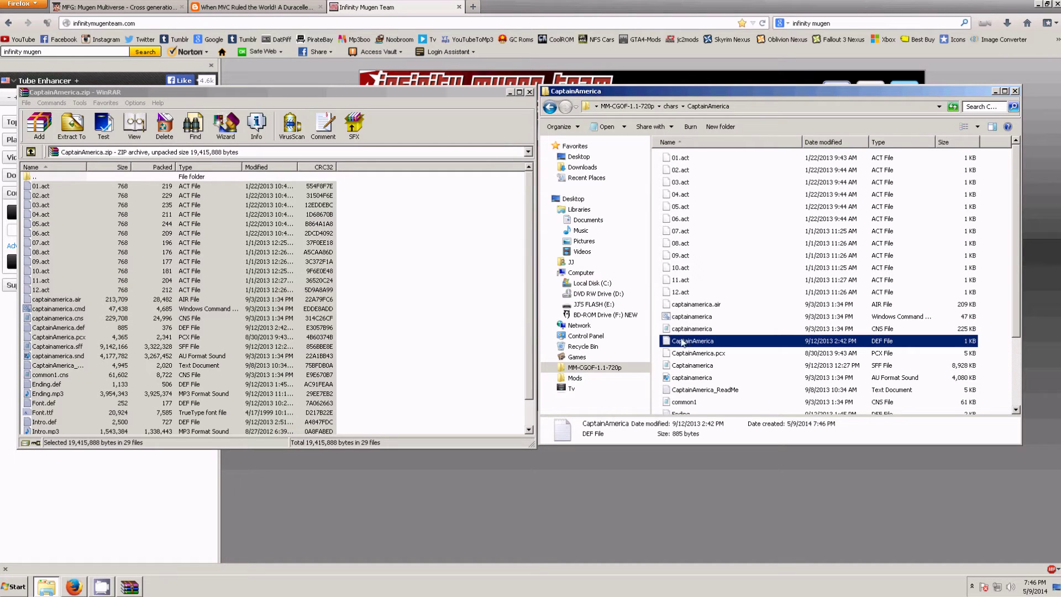
left_click(550, 108)
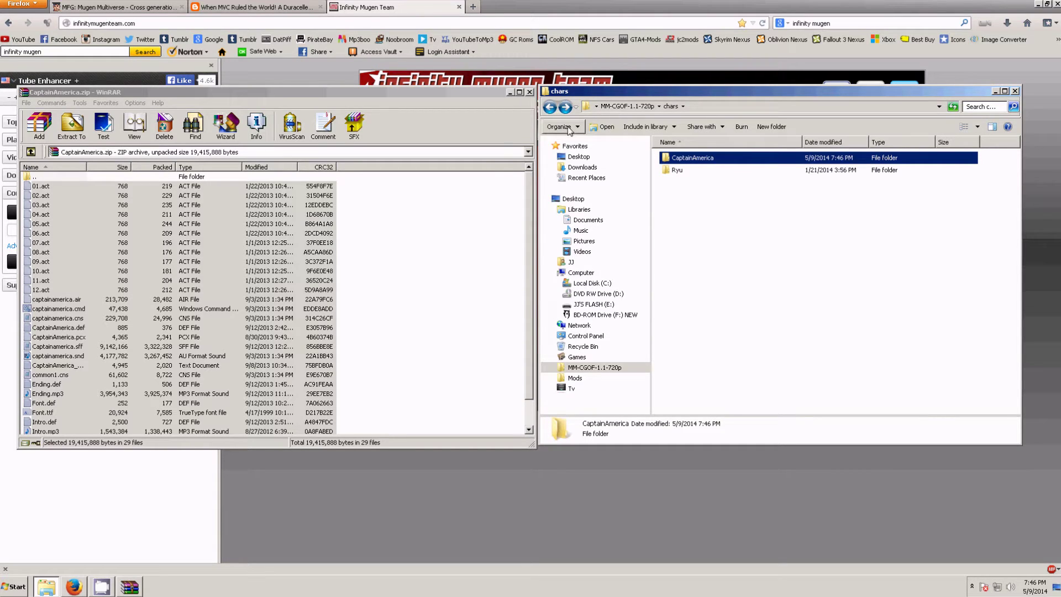
left_click(529, 92)
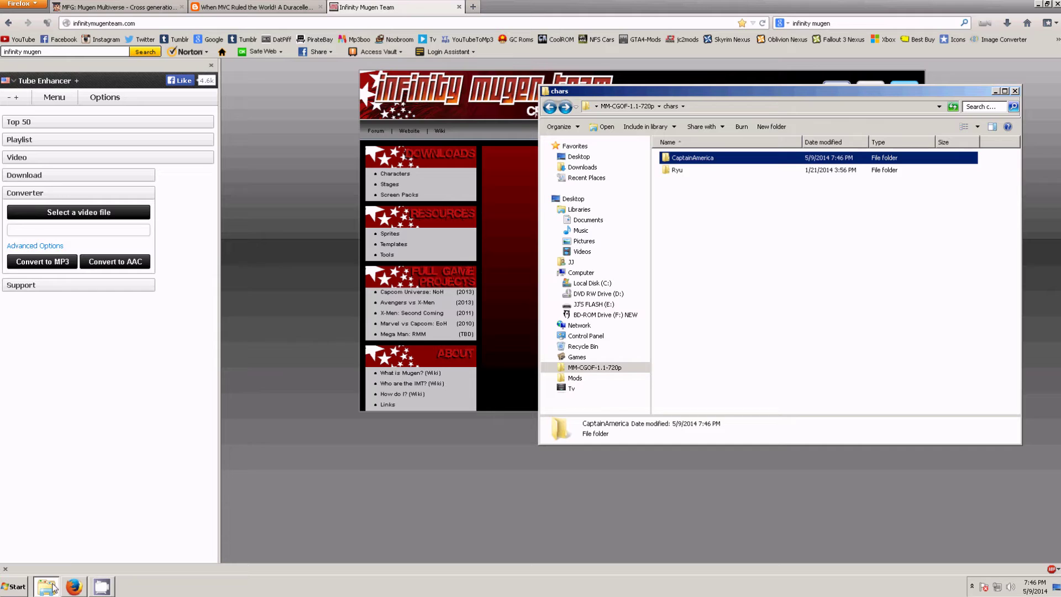
- Return to the MM-CGOF-1.1-720p folder and open the select DEF file from data\mvdvsvc-unlimited-1.1-720p in Notepad
left_click(547, 110)
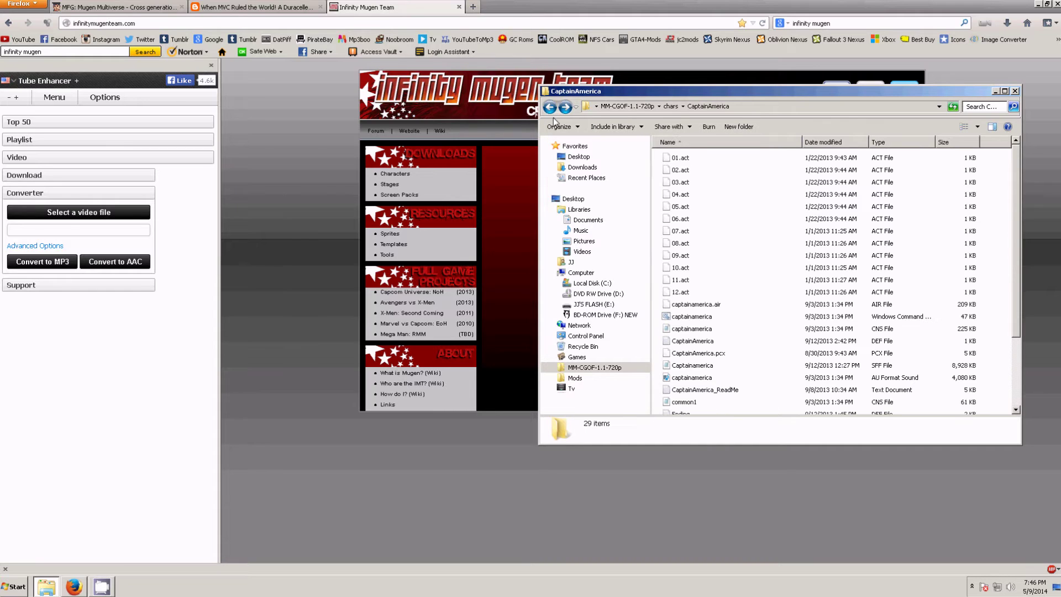
left_click(615, 107)
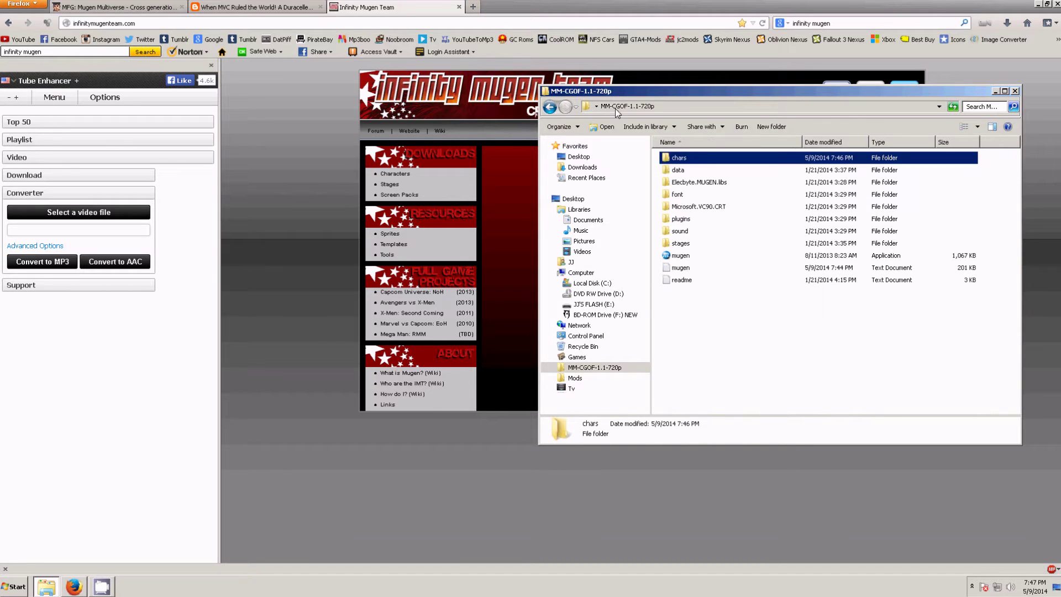
double_click(680, 158)
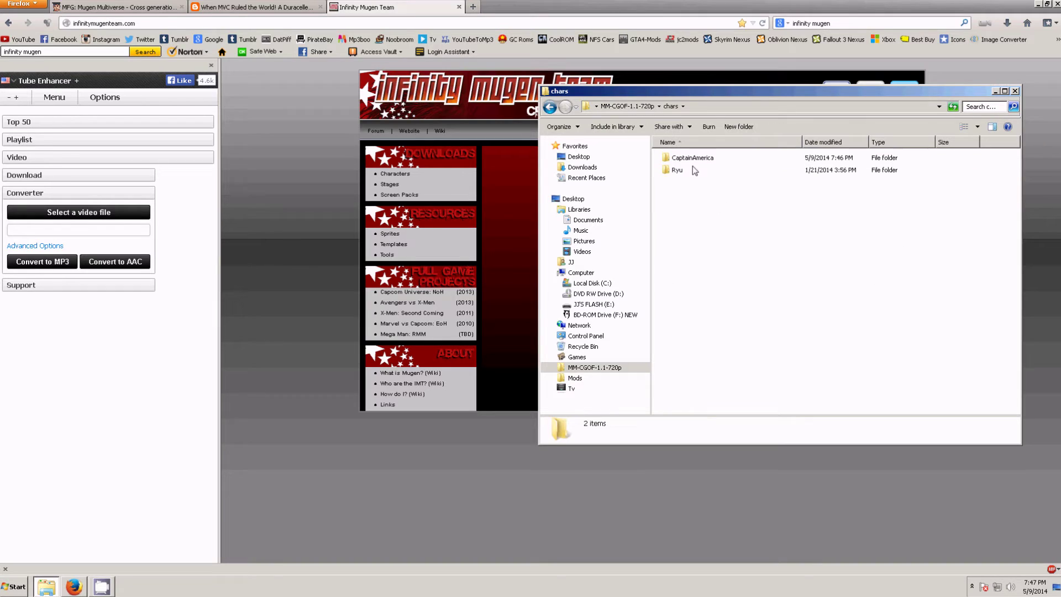
left_click(550, 107)
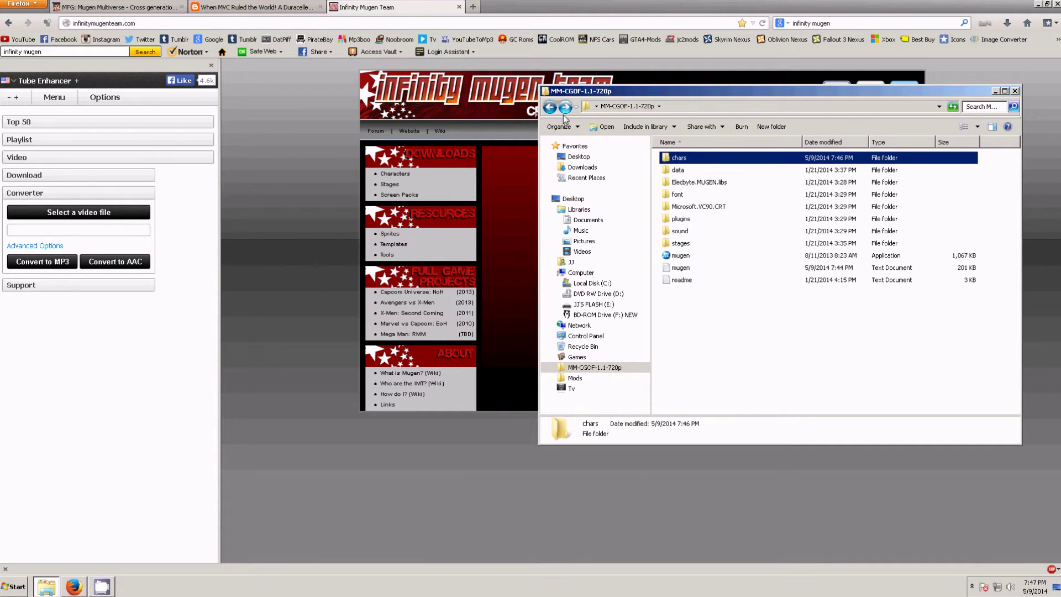
double_click(679, 170)
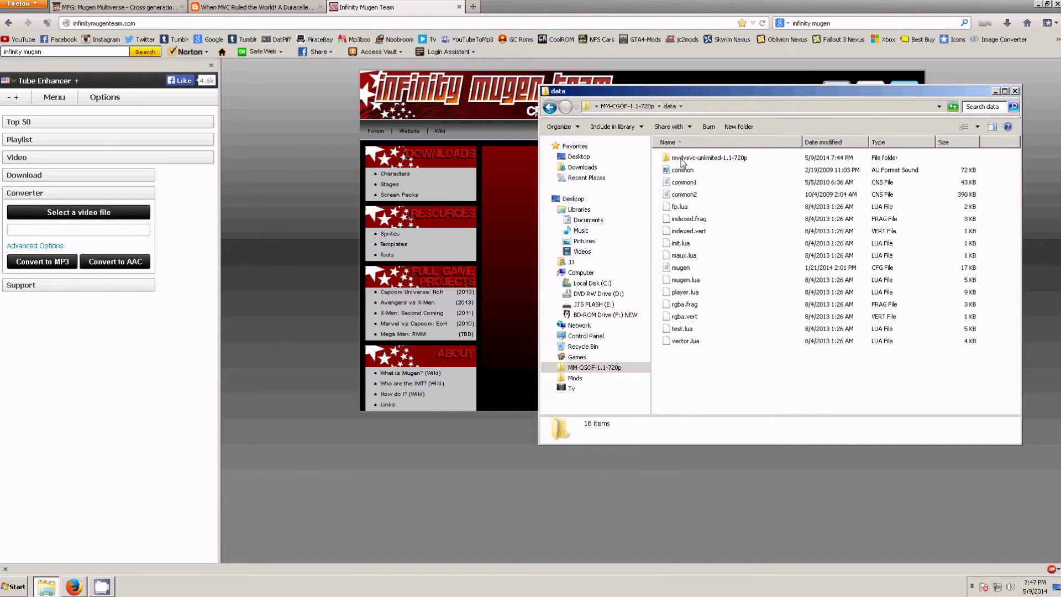
double_click(684, 159)
scroll(693, 188, "down", 1)
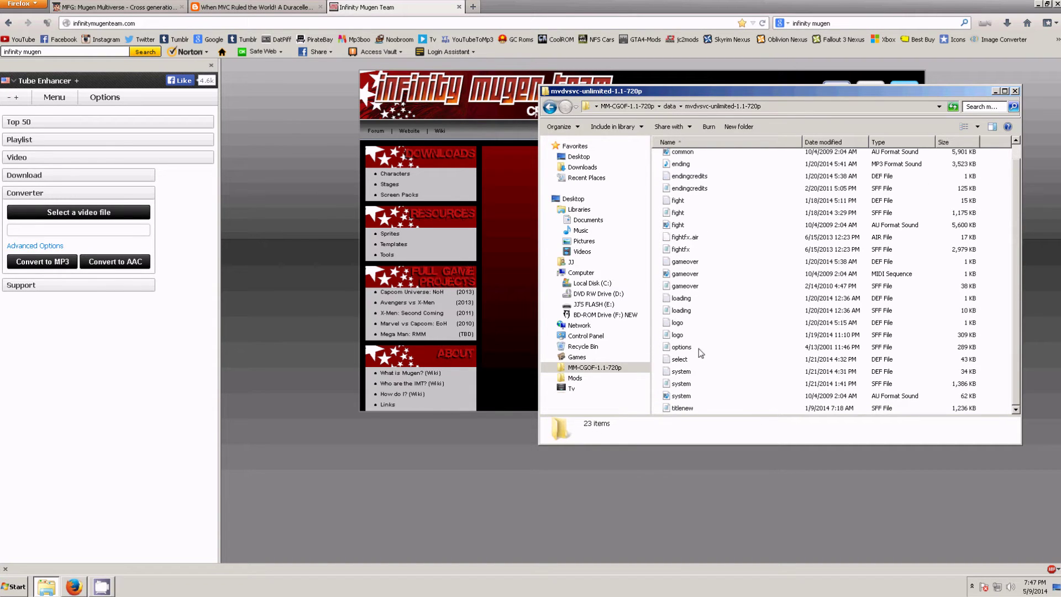
left_click(675, 360)
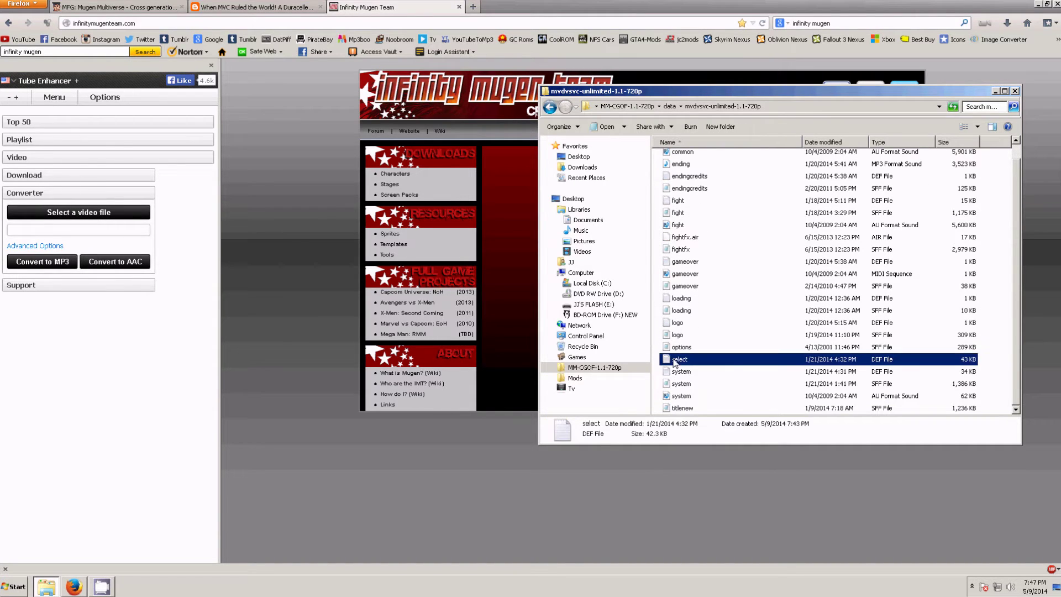
double_click(890, 359)
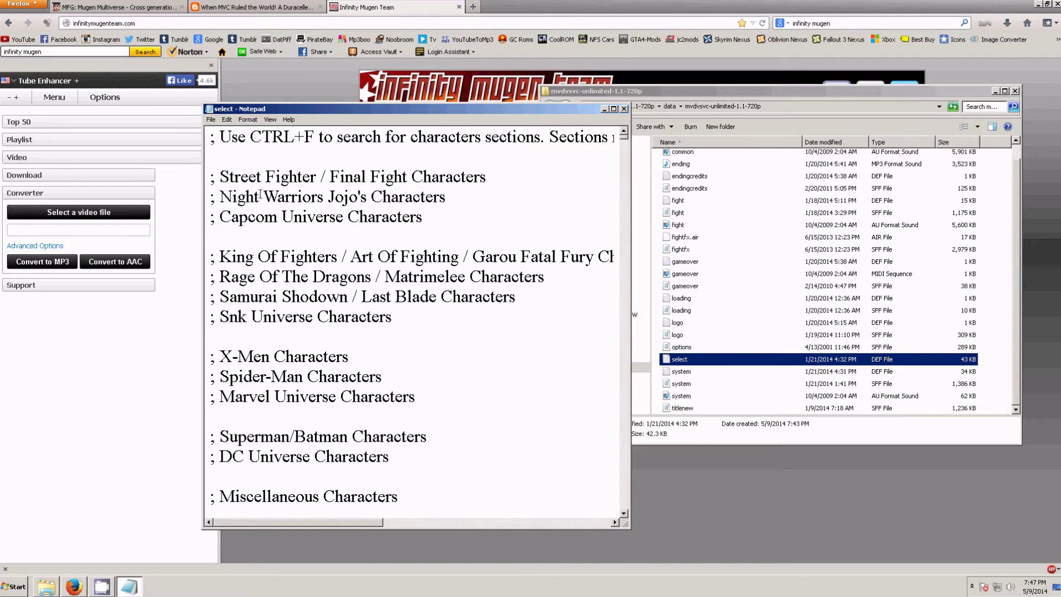
- Examine the select file's list of character sections and the first slots of its StreetFighter/FinalFight section
scroll(258, 198, "down", 5)
scroll(256, 203, "up", 4)
scroll(260, 208, "down", 6)
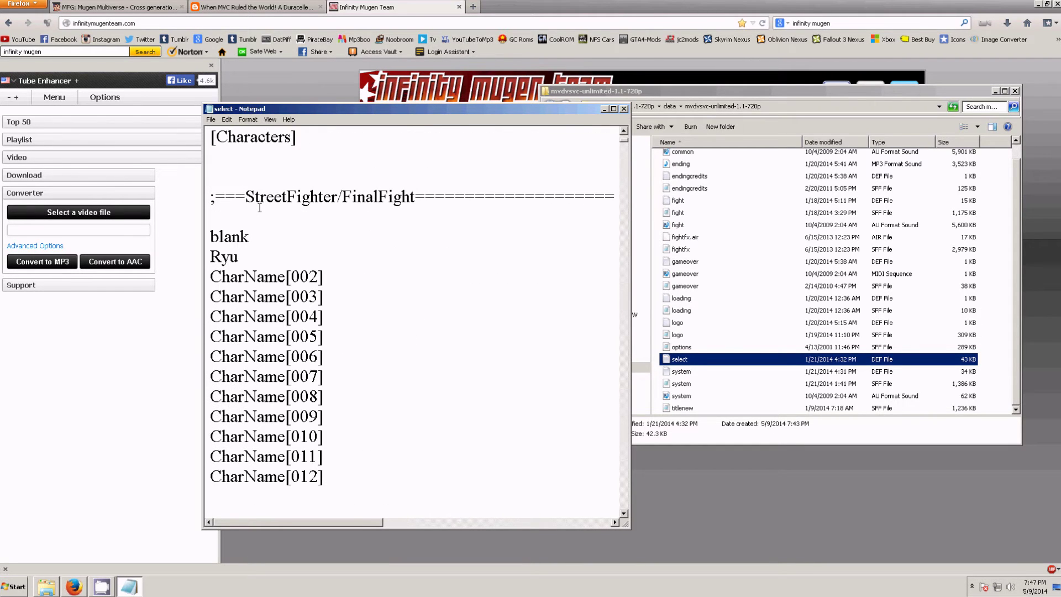
scroll(304, 222, "up", 5)
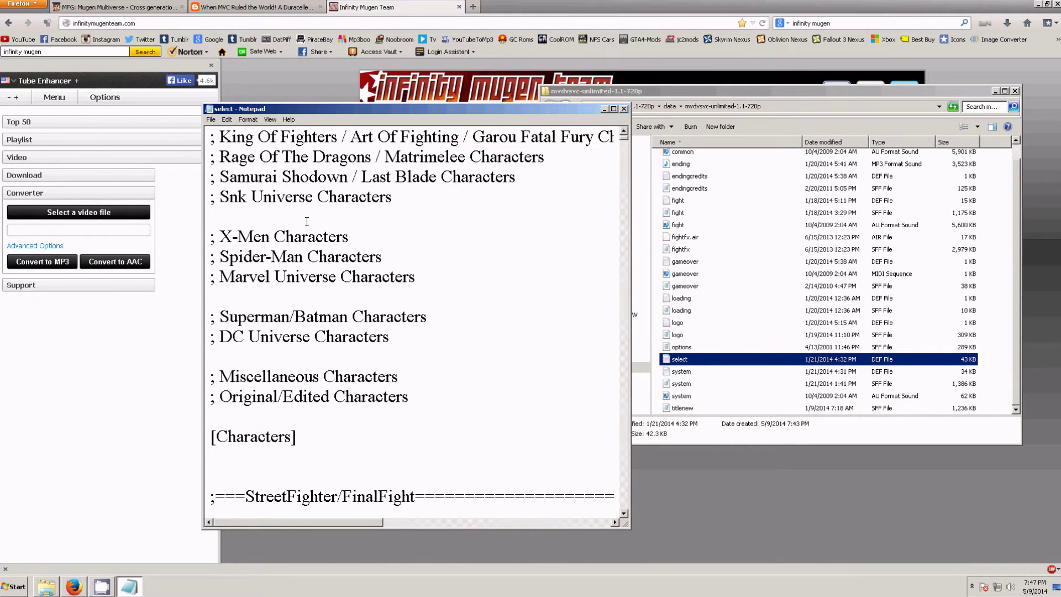
scroll(307, 222, "up", 2)
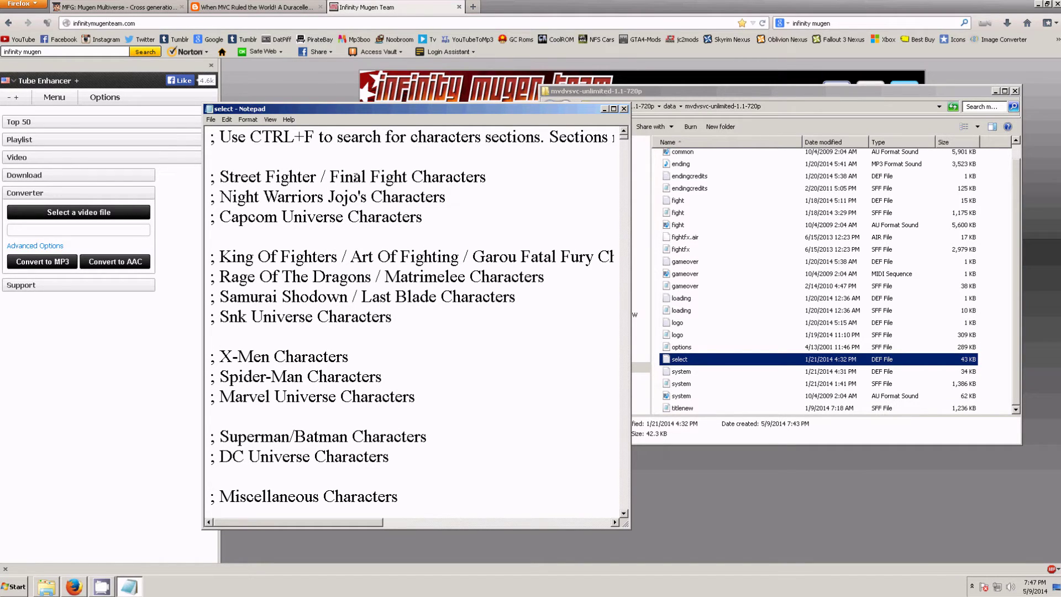
scroll(354, 221, "down", 2)
scroll(353, 230, "up", 2)
scroll(286, 378, "down", 5)
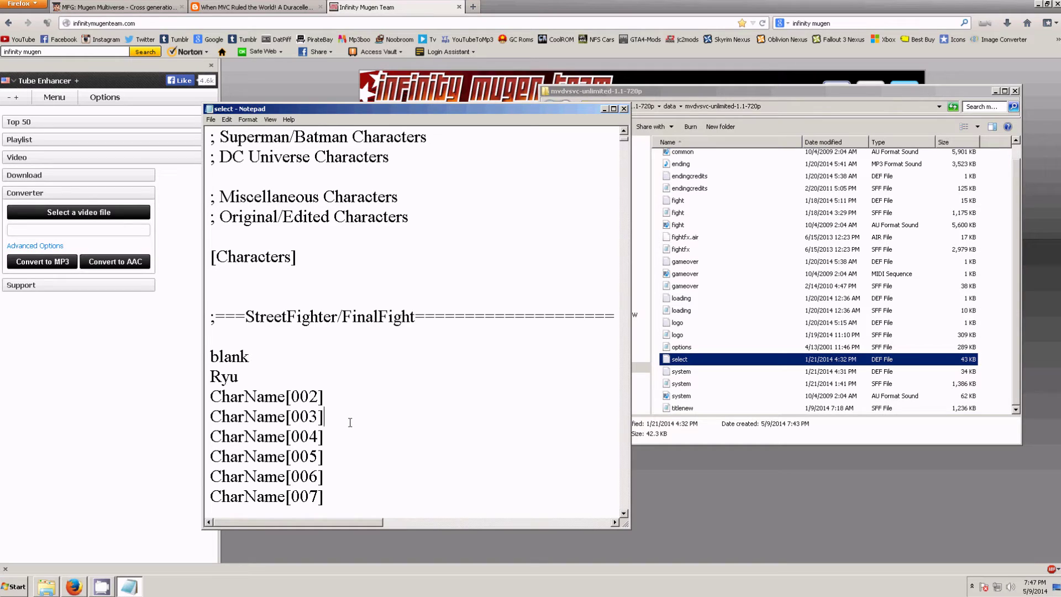
scroll(350, 422, "down", 1)
- Search the select file for "marvel" to reach the MarvelUniverse section, and close the search
key("ctrl+f")
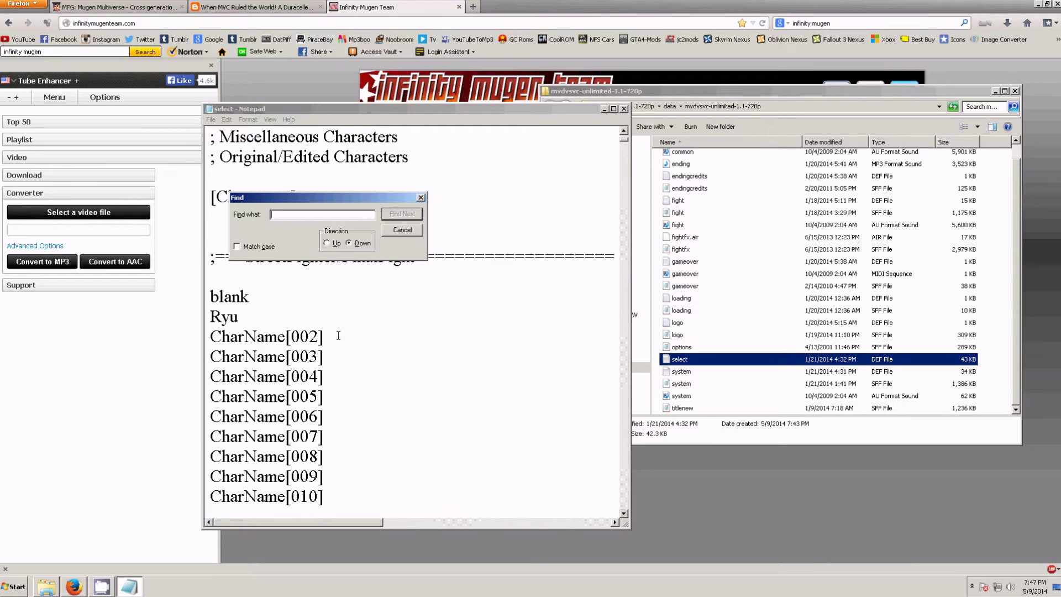
type("marvel")
key("Return")
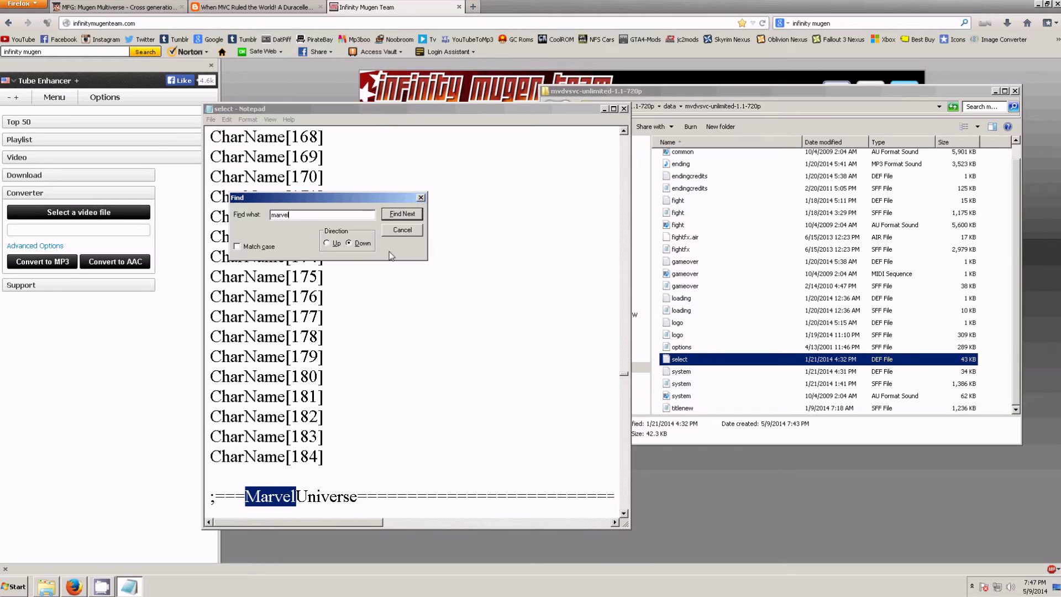
left_click(420, 198)
scroll(351, 296, "down", 3)
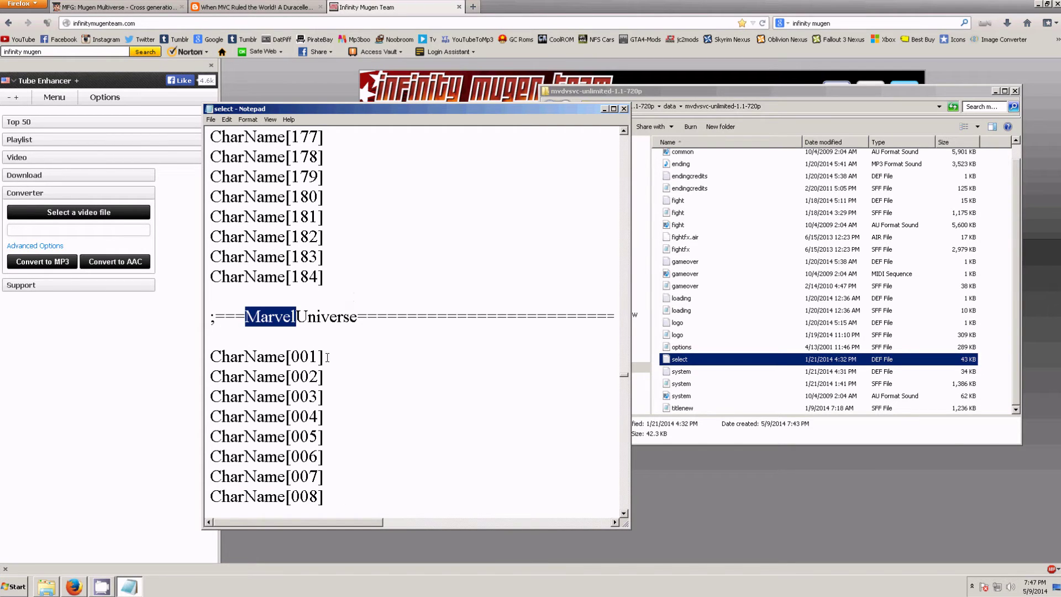
- Replace the CharName[001] entry in the MarvelUniverse section with CaptainAmerica
scroll(328, 354, "down", 5)
scroll(331, 338, "up", 2)
left_click_drag(327, 177, 215, 185)
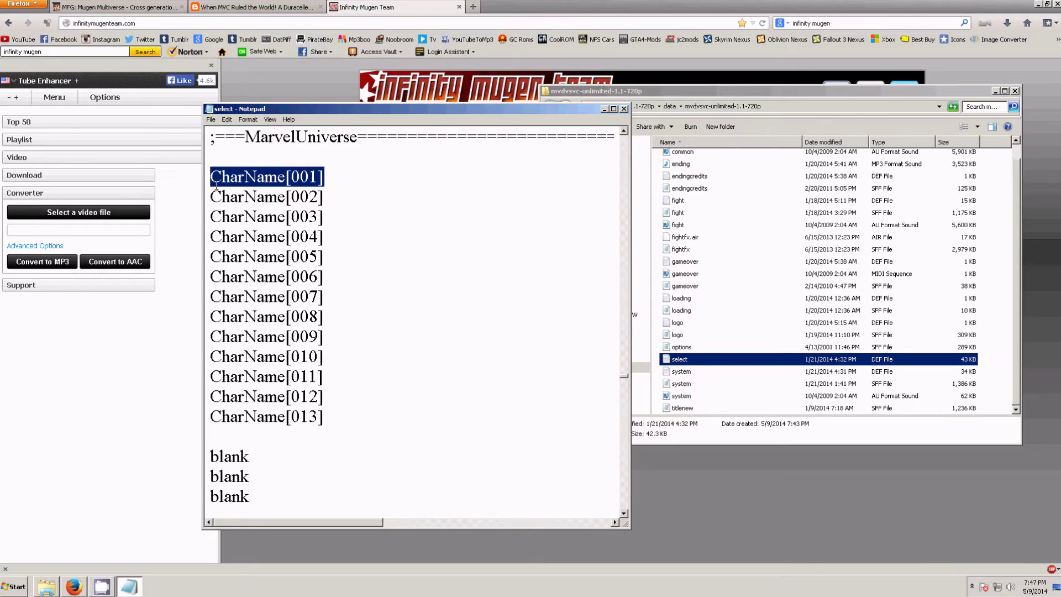
type("CaptainAmerica")
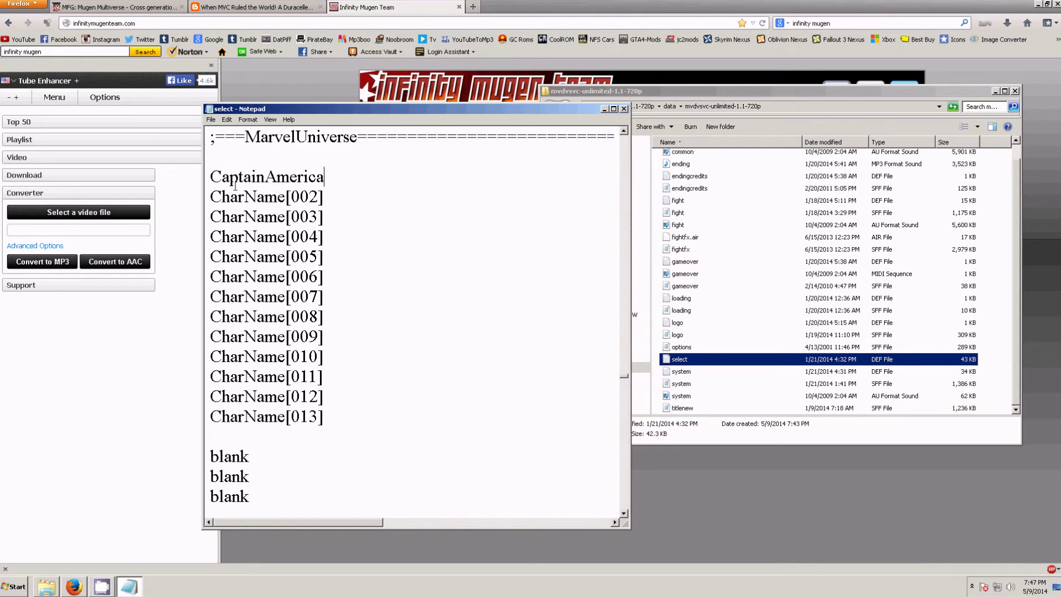
- Look through the blank entries, remaining slots and Left/Right Hidden Characters part of the MarvelUniverse section
scroll(263, 196, "down", 5)
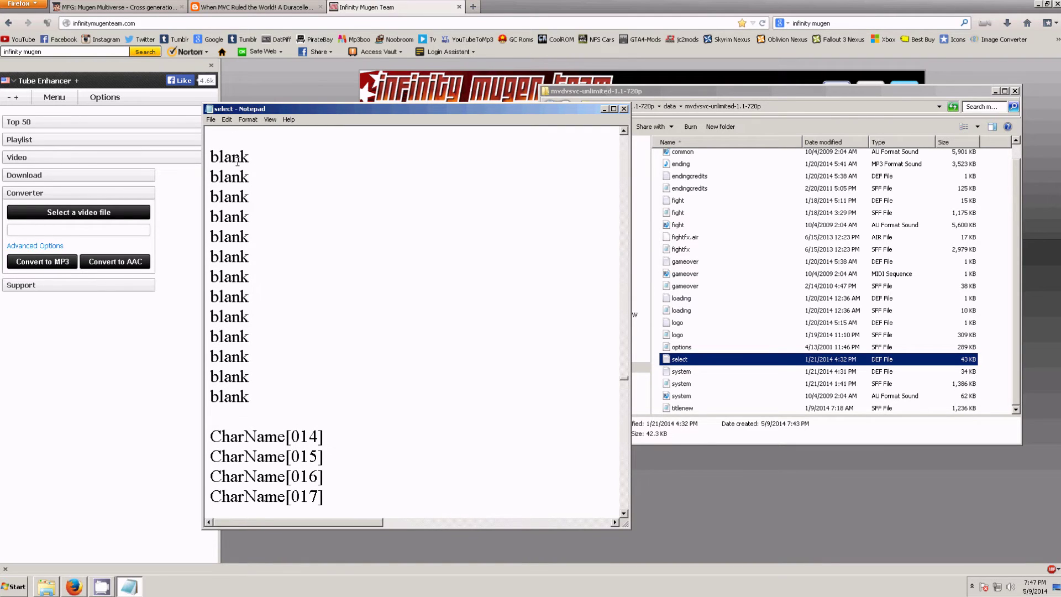
scroll(243, 215, "down", 10)
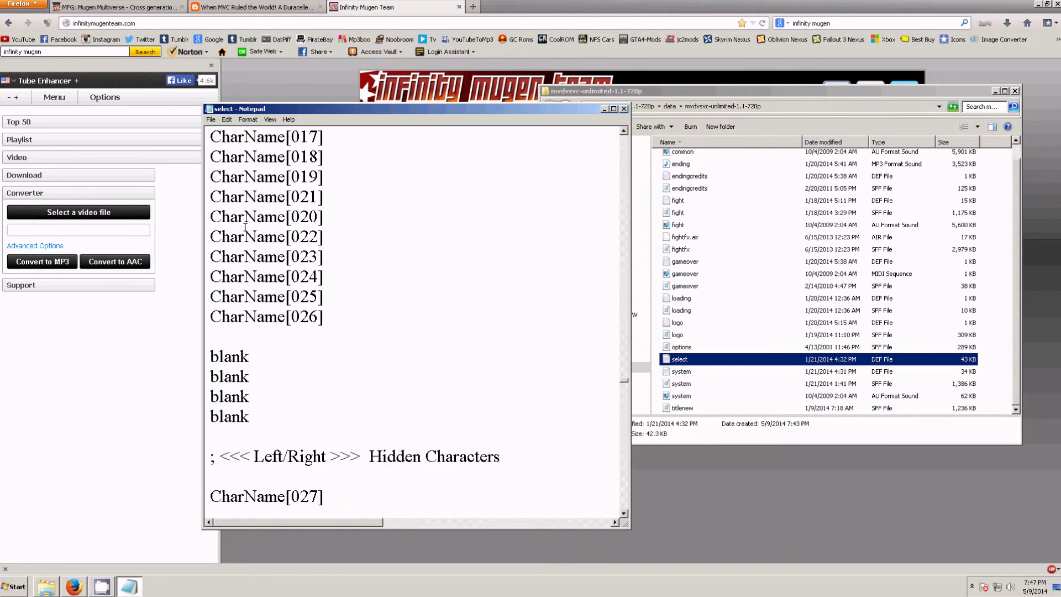
left_click_drag(264, 252, 264, 417)
left_click(221, 265)
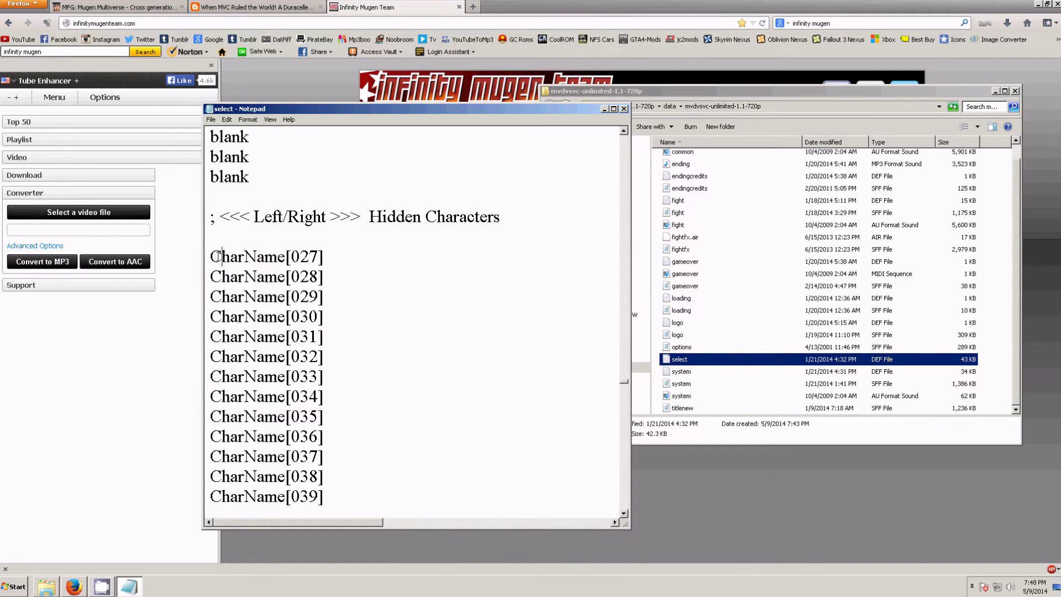
scroll(222, 312, "up", 1)
left_click(222, 316)
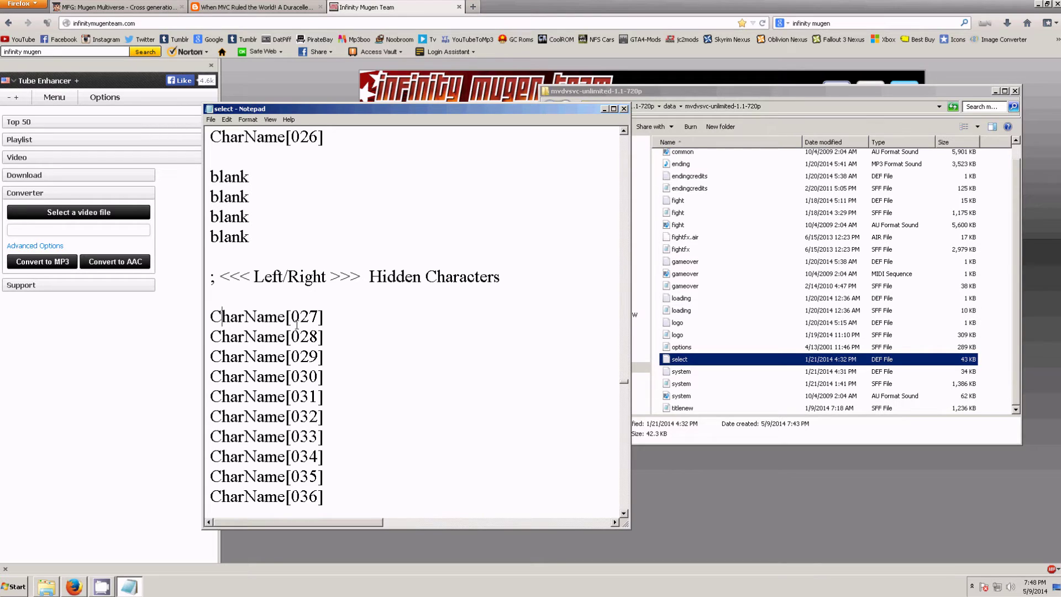
scroll(297, 325, "up", 2)
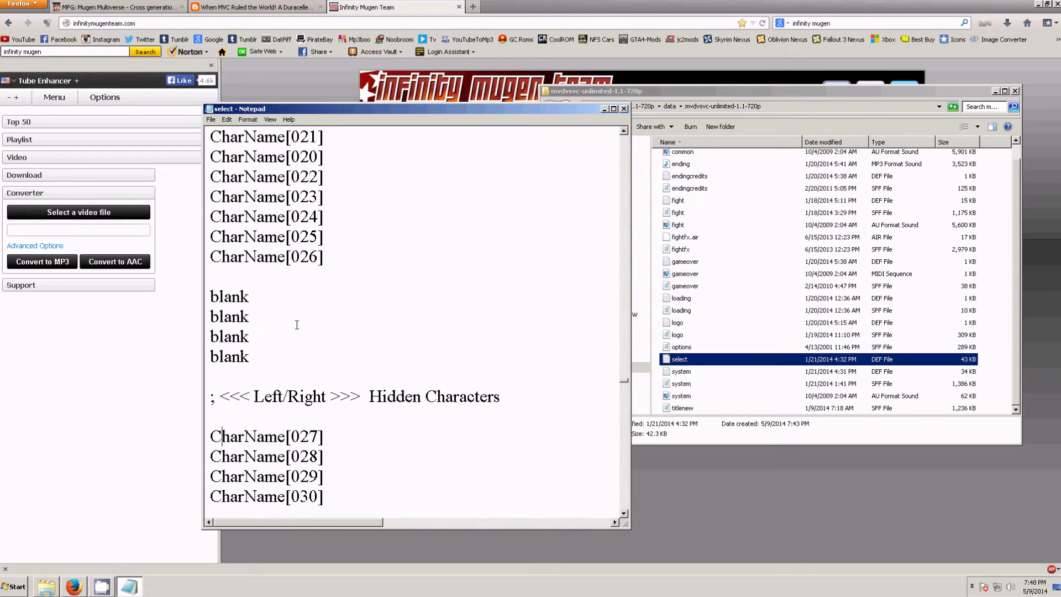
- Examine the numbered CharName slots and blank entries before and after the Left/Right Hidden Characters heading in the select file
scroll(297, 325, "up", 6)
scroll(297, 325, "down", 3)
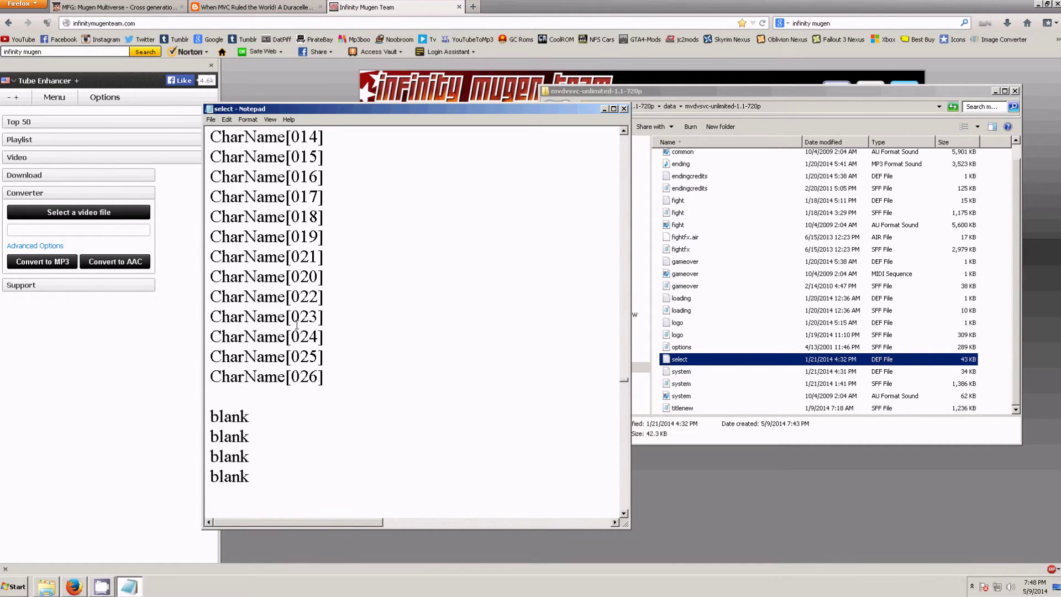
scroll(296, 325, "down", 5)
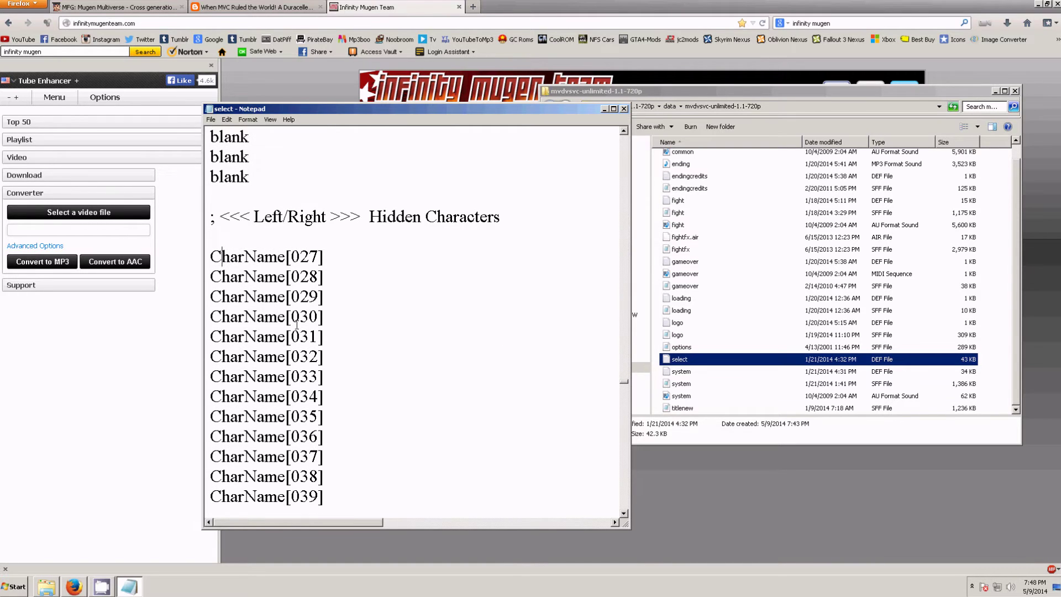
scroll(296, 325, "up", 20)
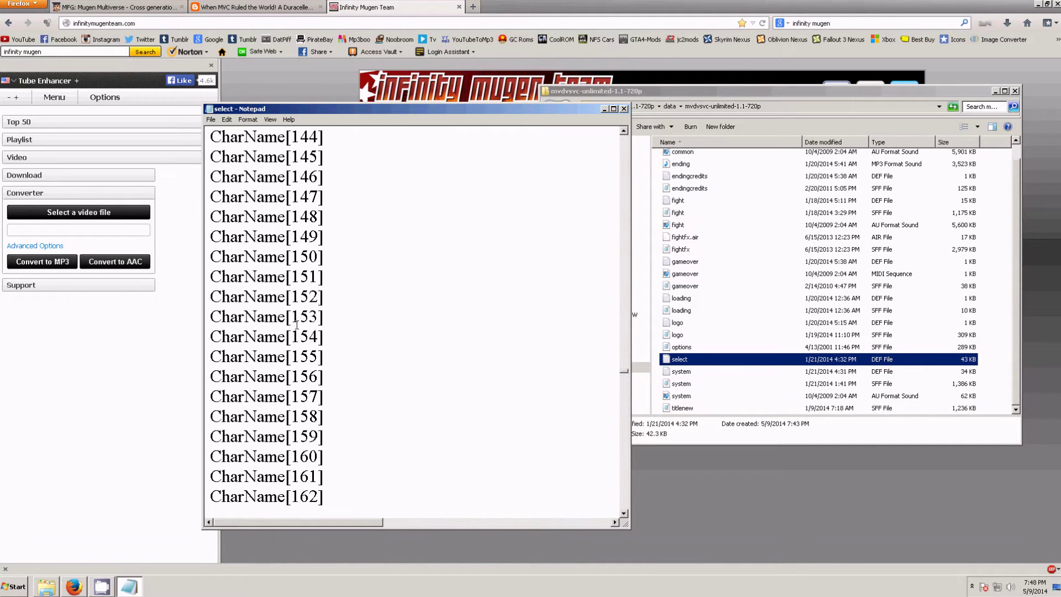
scroll(296, 325, "up", 14)
scroll(280, 277, "up", 15)
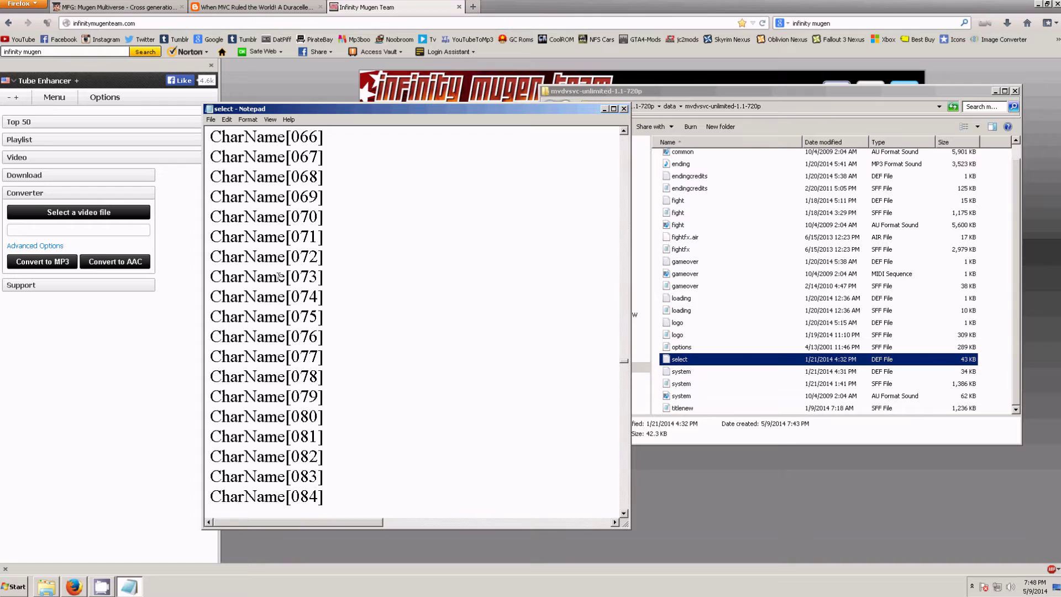
scroll(279, 276, "up", 13)
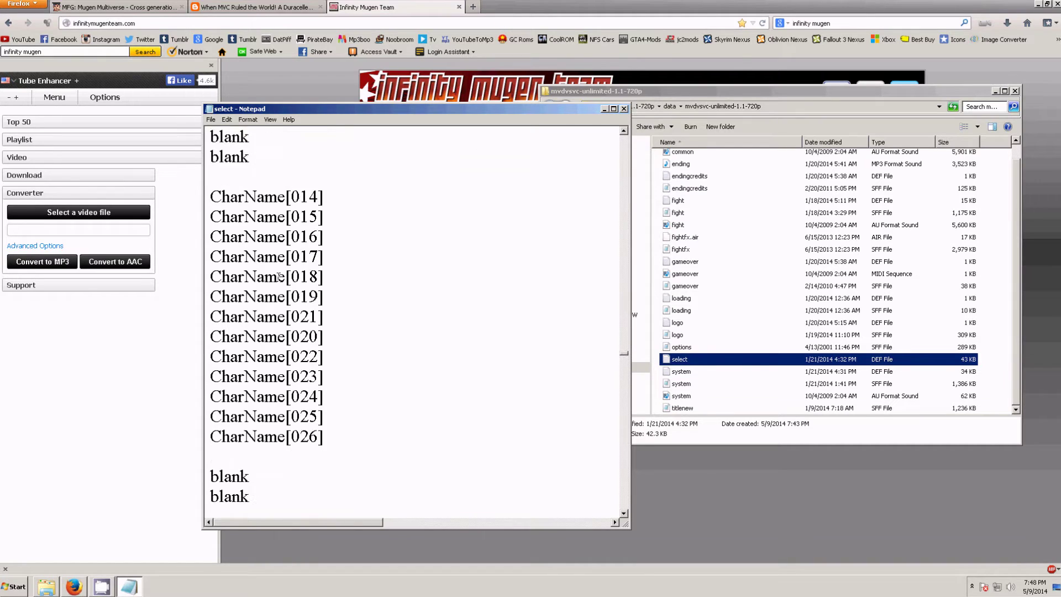
- Close the select file and launch mugen from the MM-CGOF-1.1-720p folder
left_click(624, 109)
left_click(518, 301)
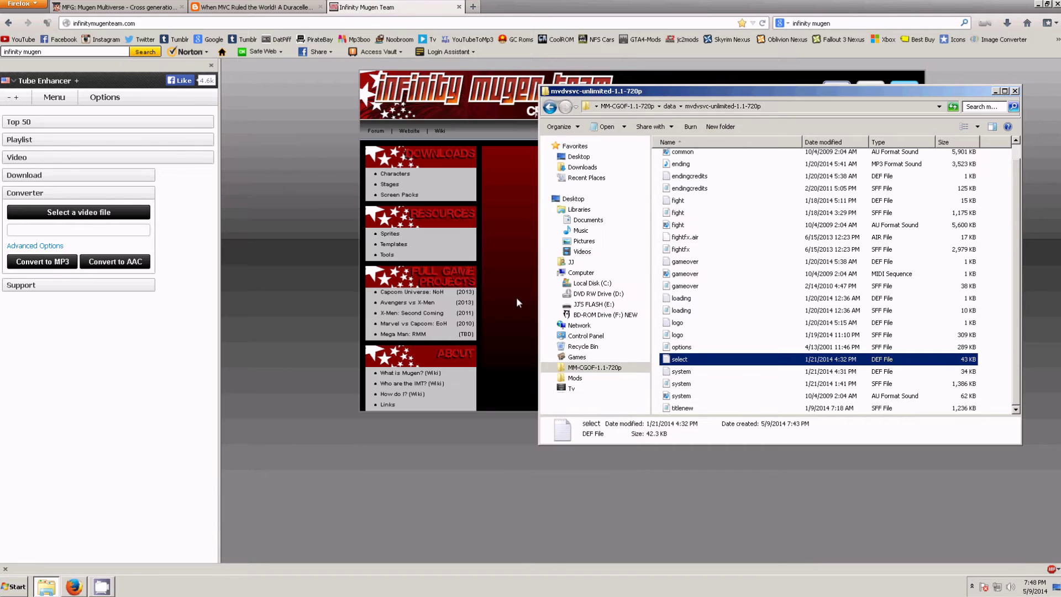
left_click(623, 108)
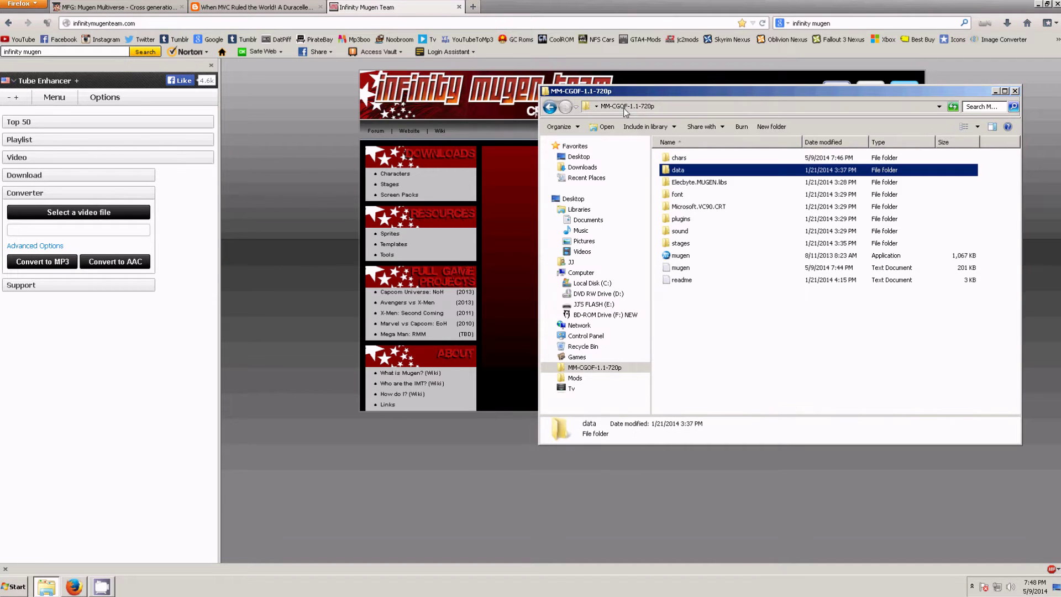
double_click(686, 257)
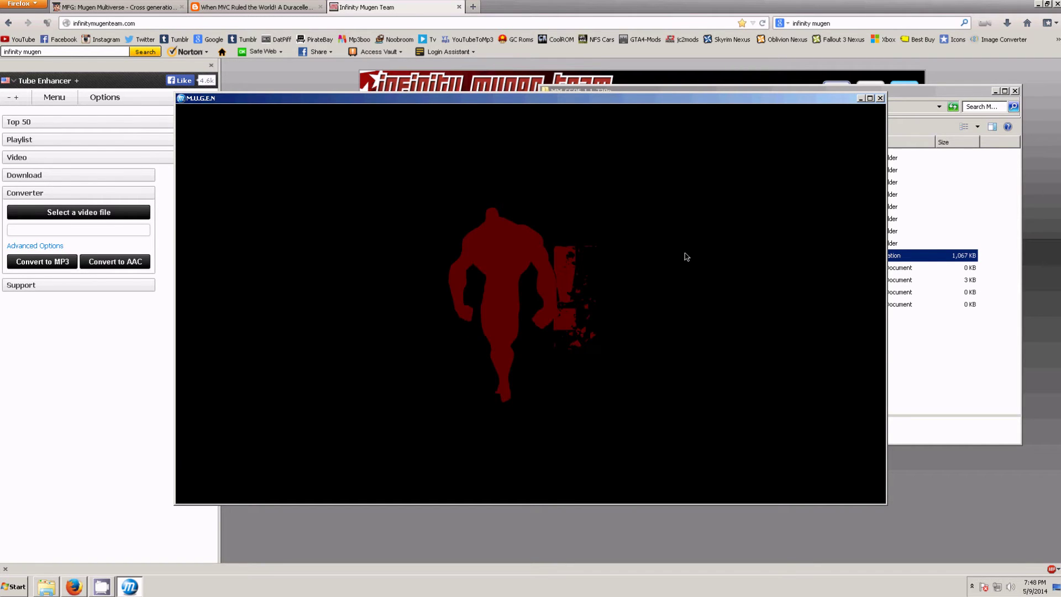
- Skip the intro, open Watch mode with a Single team for both sides, and view the character select screen
key("Escape")
key("Up")
key("Up")
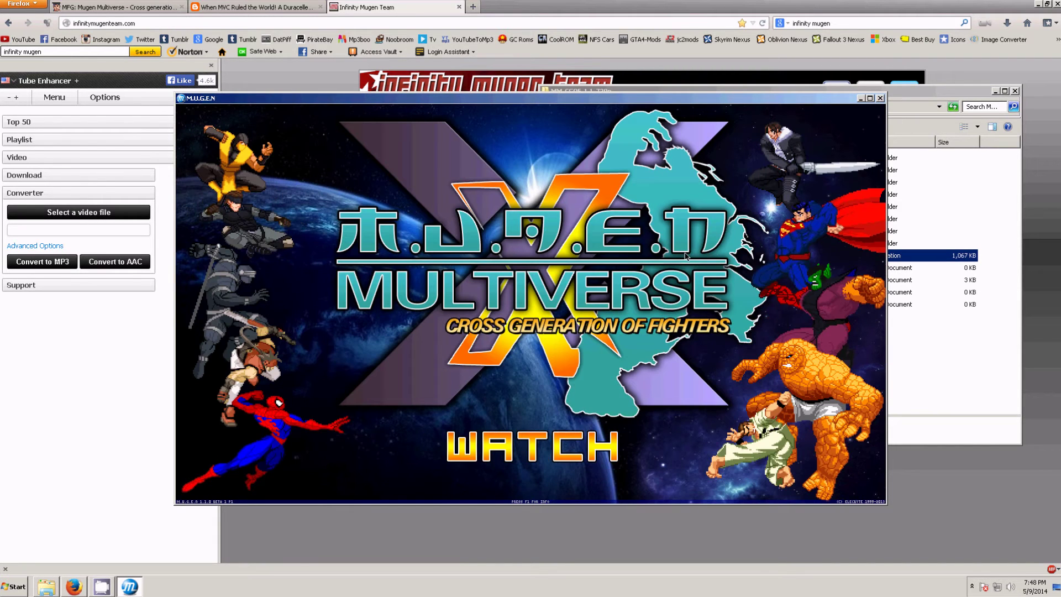
key("Return")
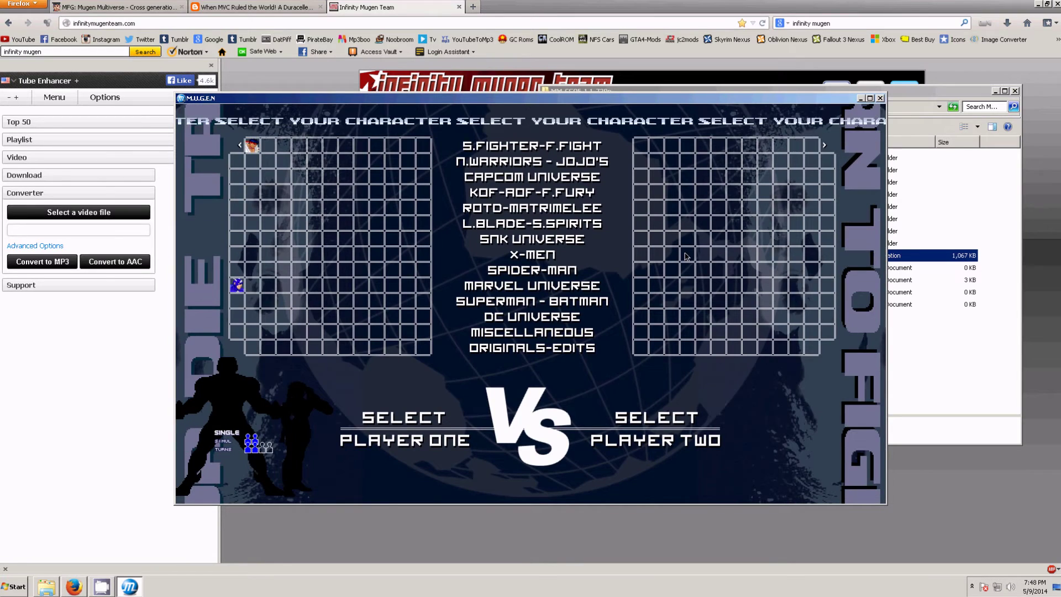
key("Return")
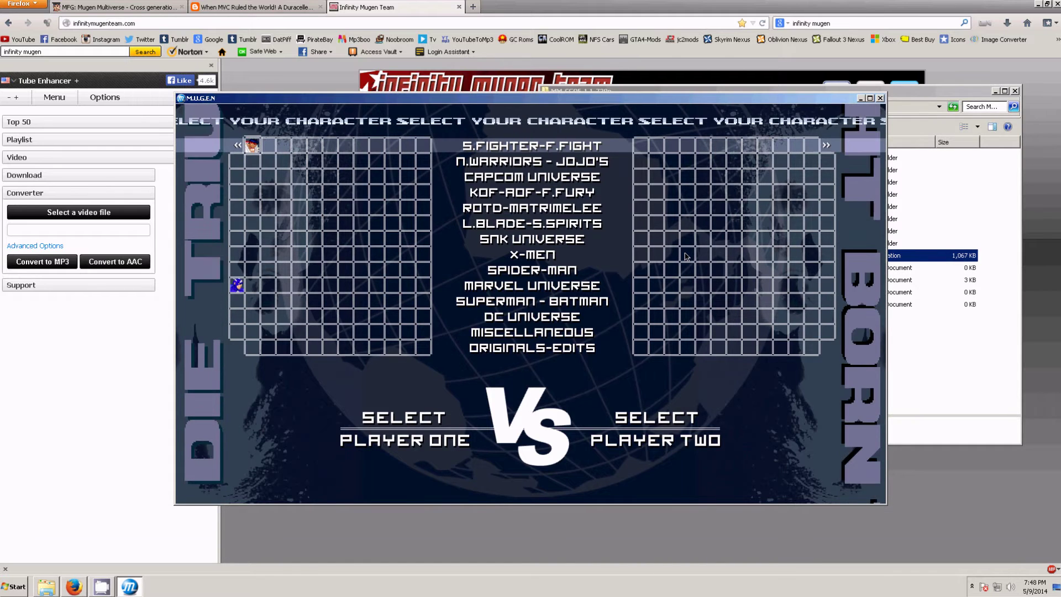
key("Return")
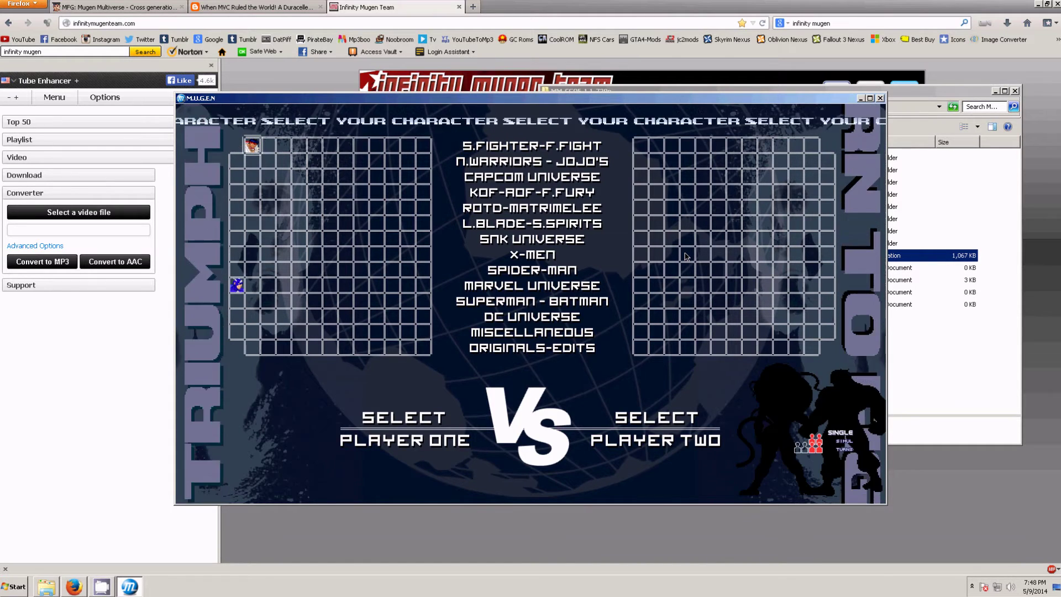
key("Return")
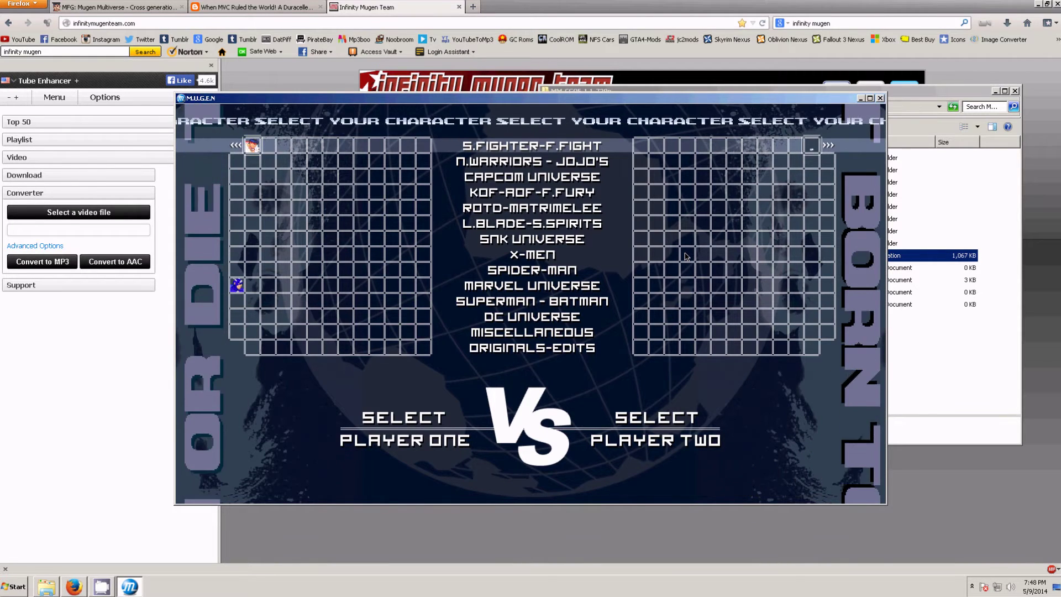
key("Return")
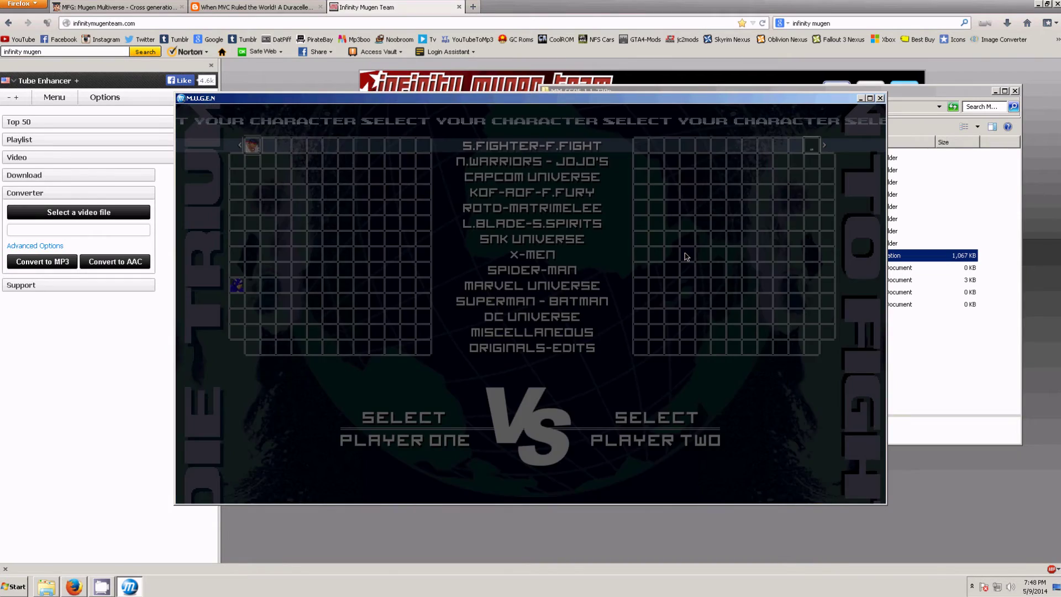
- Browse the modes in the title menu and open Options
key("Up")
key("Up")
key("Up")
key("Up")
key("Up")
key("Up")
key("Up")
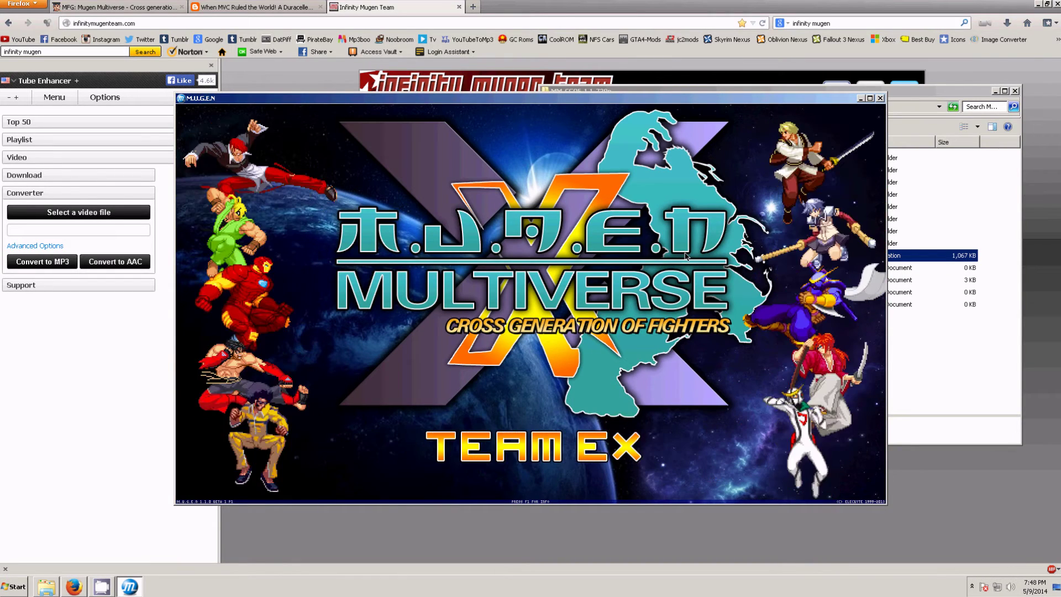
key("Up")
key("Up")
key("Up")
key("Up")
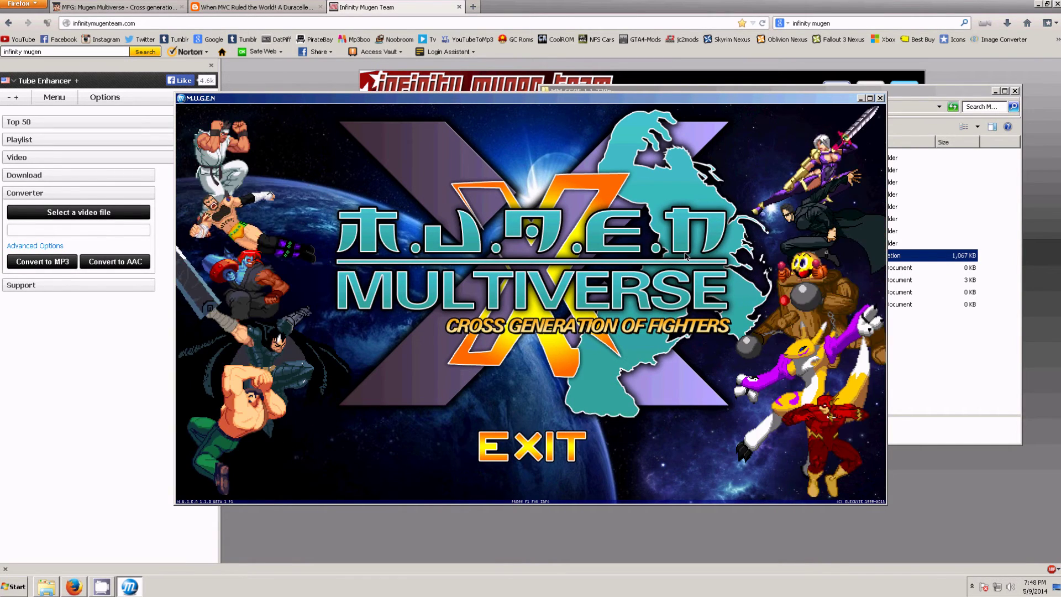
key("Down")
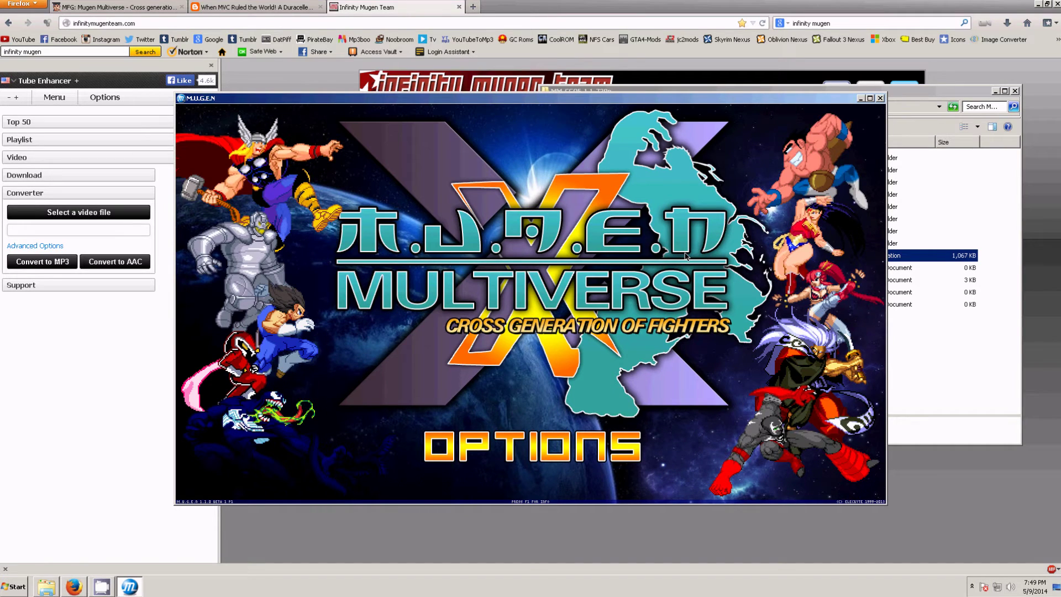
key("Return")
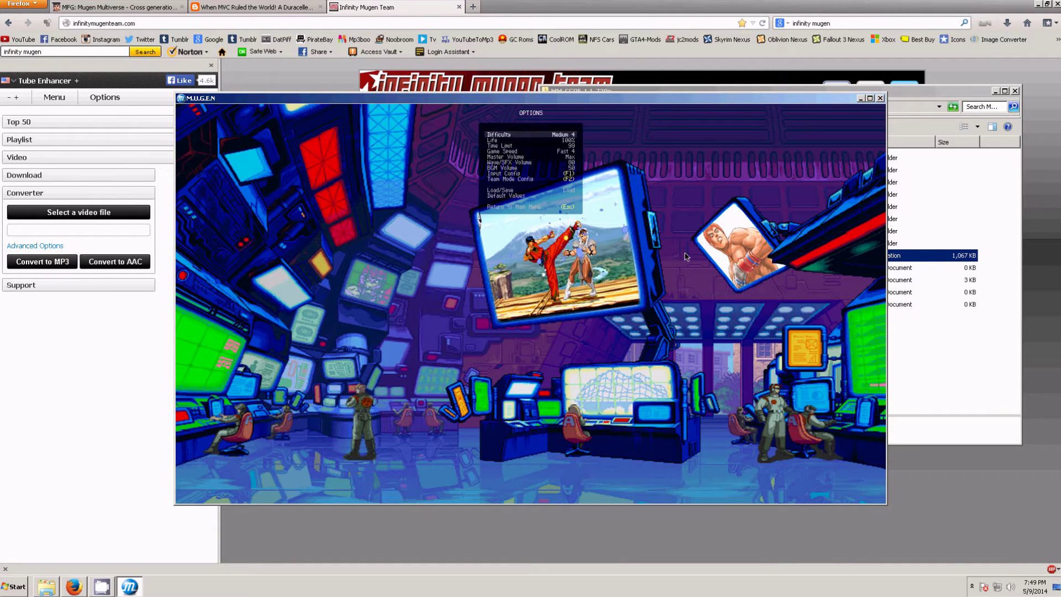
- Open Input Config and view the Joystick Config for both players
key("Down")
key("Down")
key("Down")
key("Down")
key("Down")
key("Down")
key("Down")
key("Return")
key("Down")
key("Down")
key("Down")
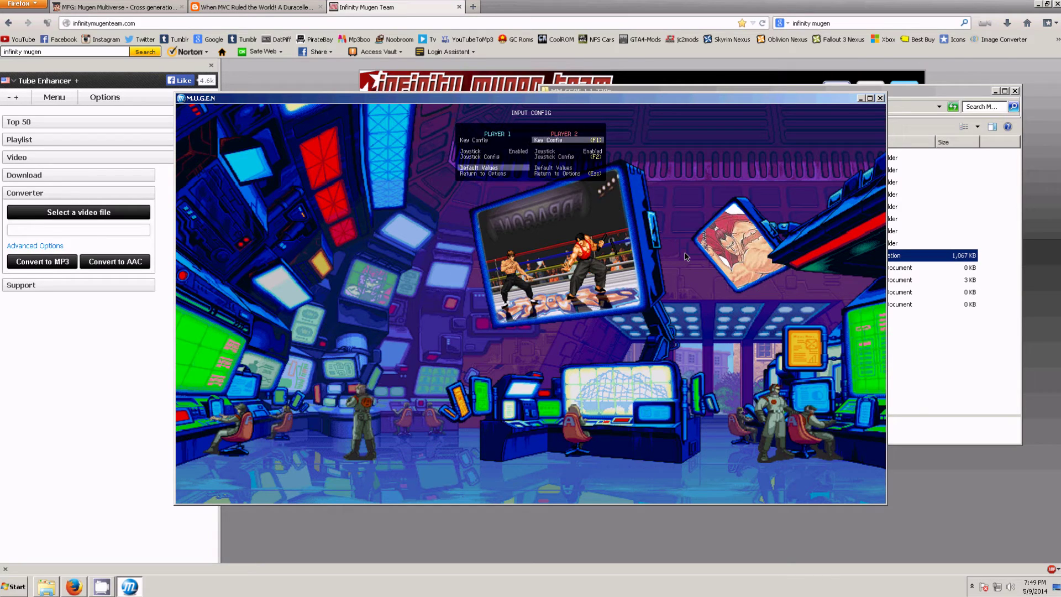
key("Up")
key("Return")
key("Return")
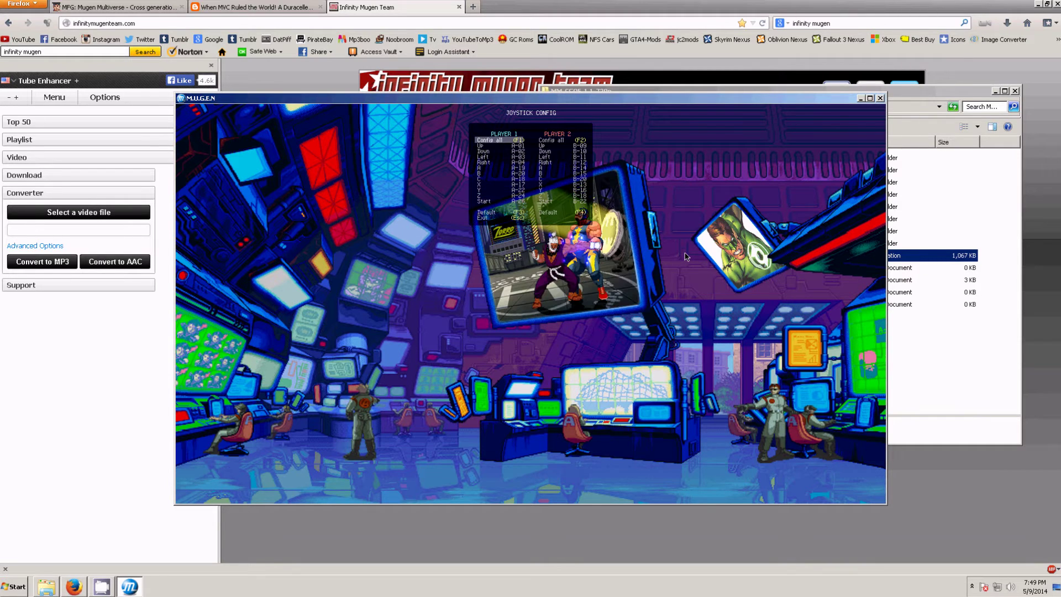
- Leave the joystick and input settings and return from Options to the main menu
key("Escape")
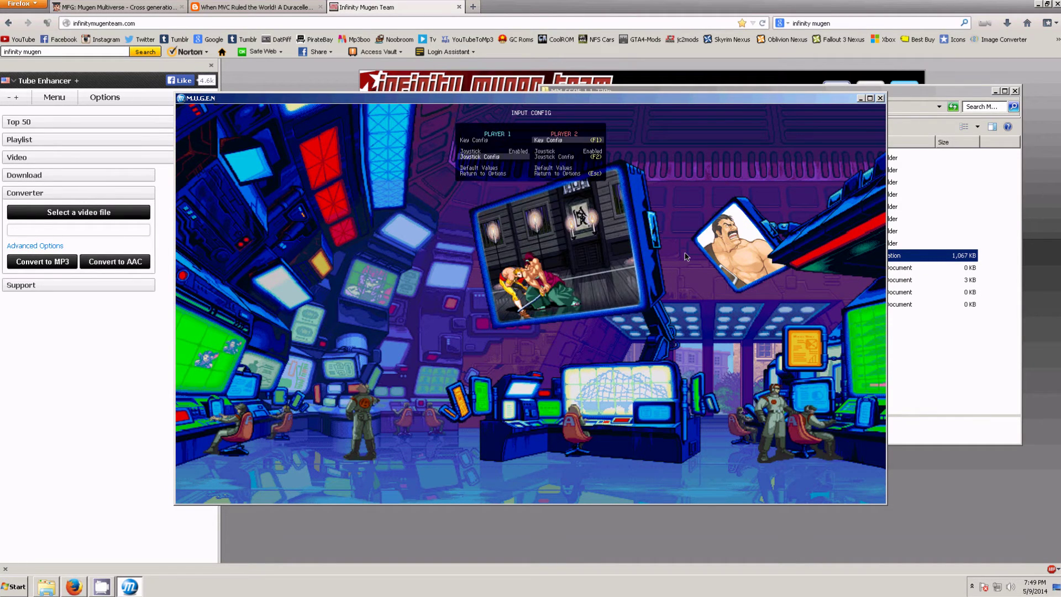
key("Escape")
key("Down")
key("Down")
key("Down")
key("Down")
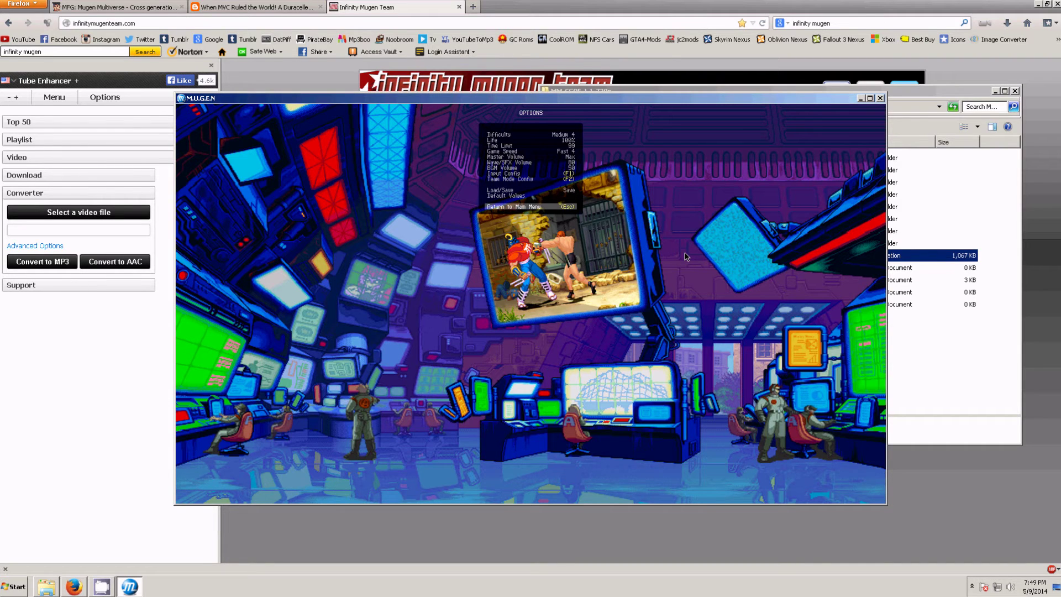
key("Return")
- Examine the roster grid on the character select screen with a Single team, and return to the title menu
key("Up")
key("Up")
key("Down")
key("Return")
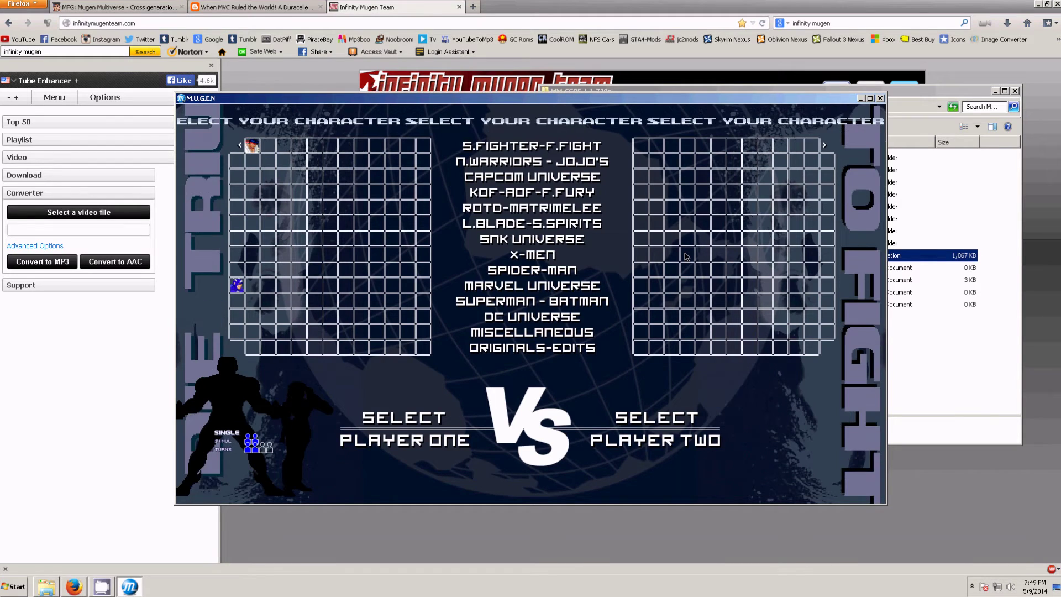
key("Return")
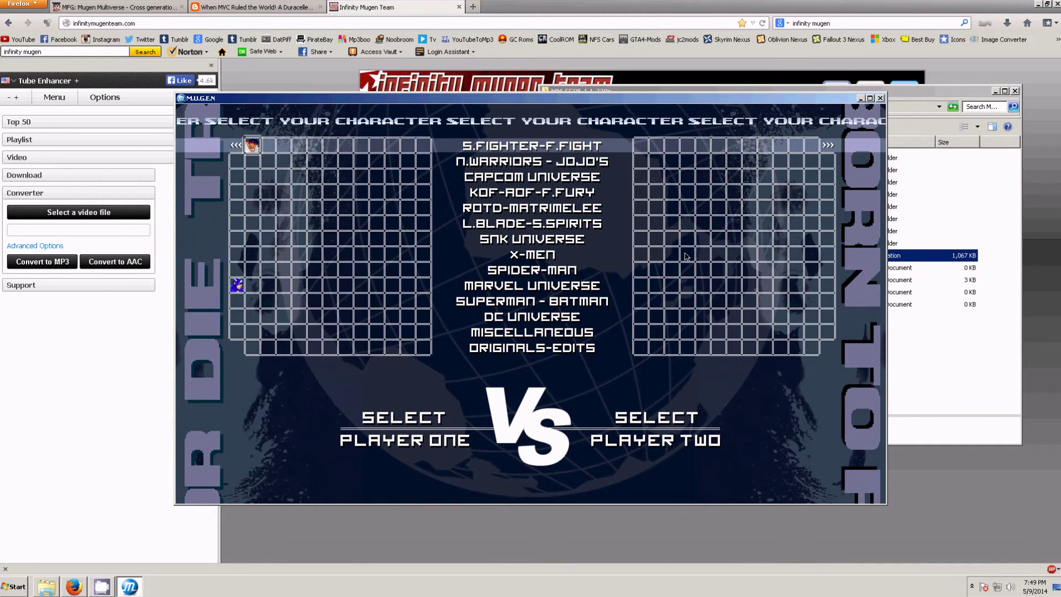
key("Escape")
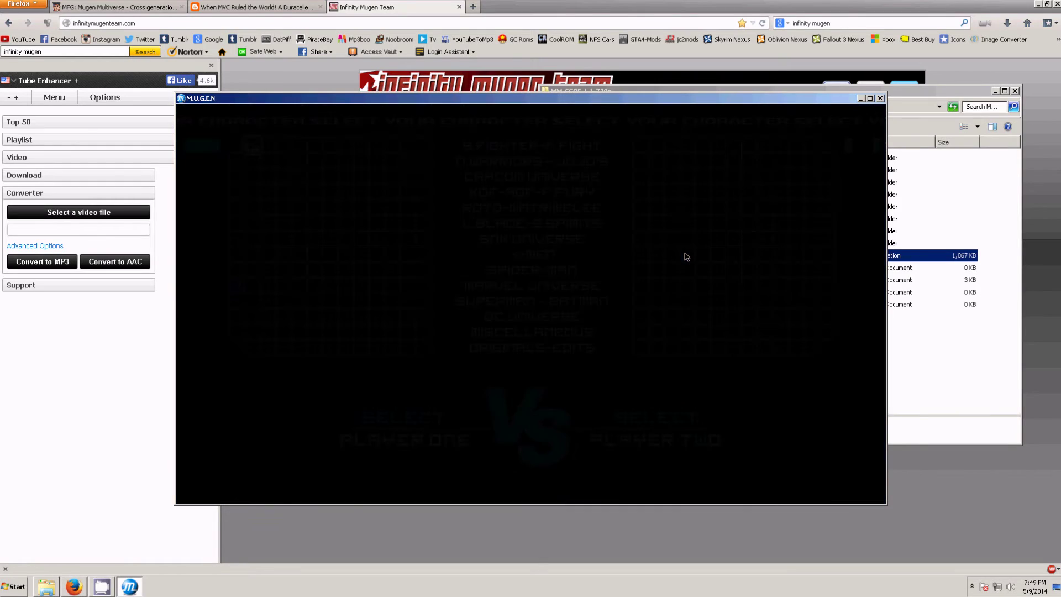
- Start a Single match with Captain America against Ryu to test the added character, and close the game
key("Up")
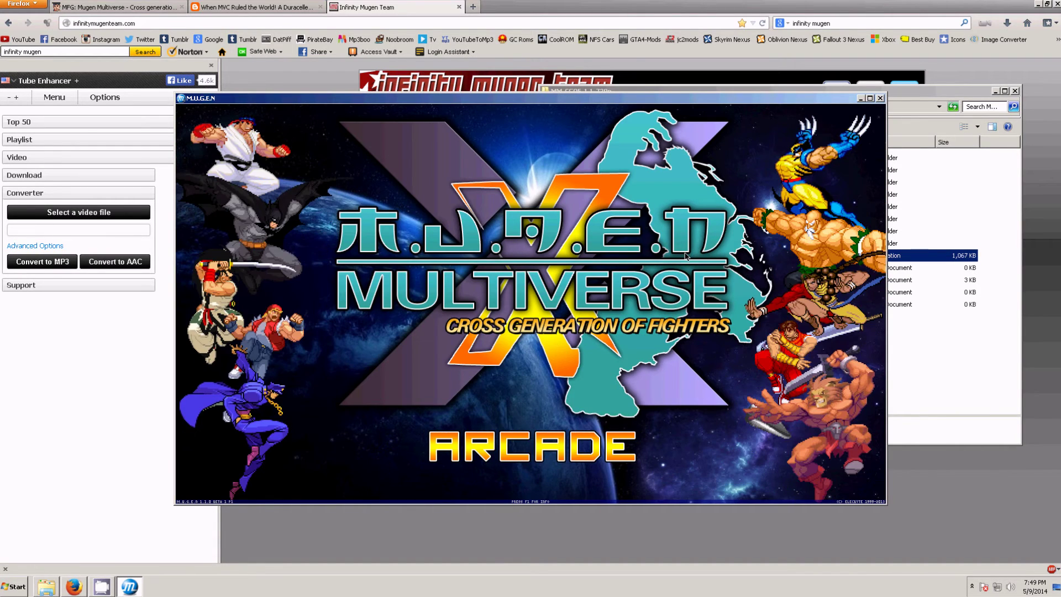
key("Up")
key("Down")
key("Return")
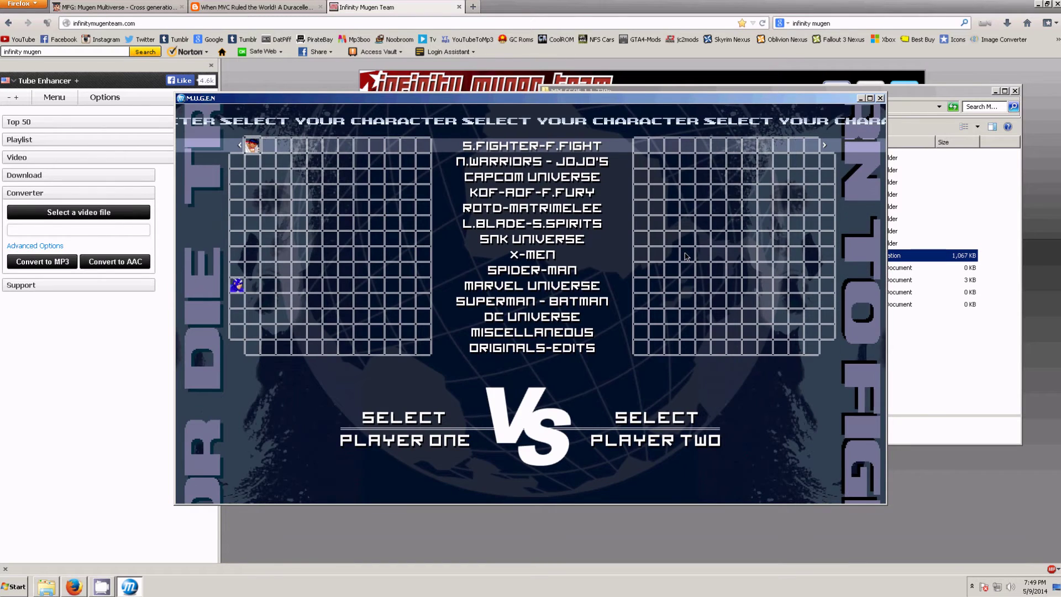
key("Return")
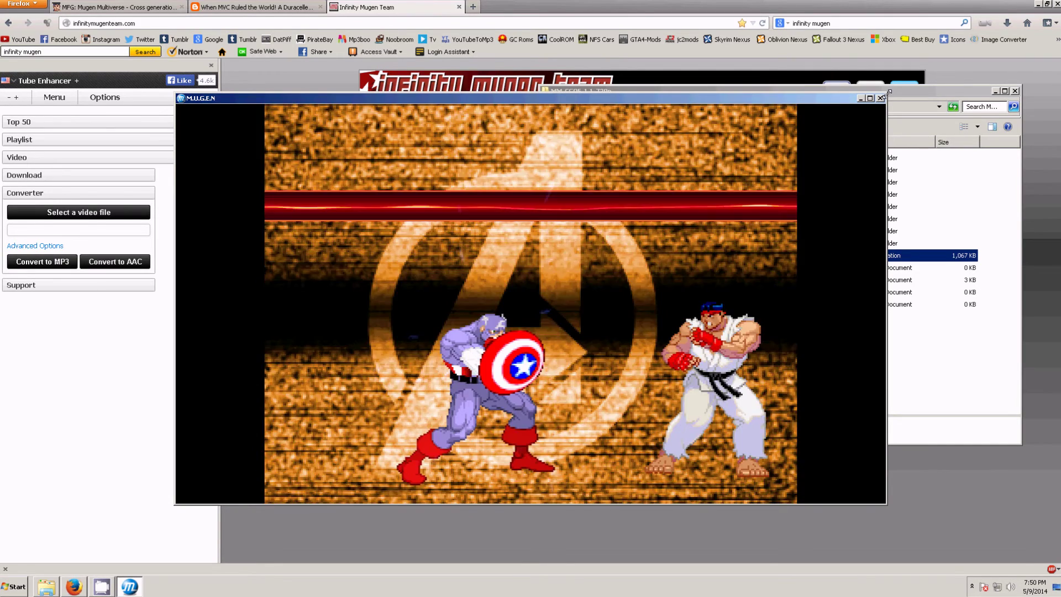
key("Escape")
left_click(880, 99)
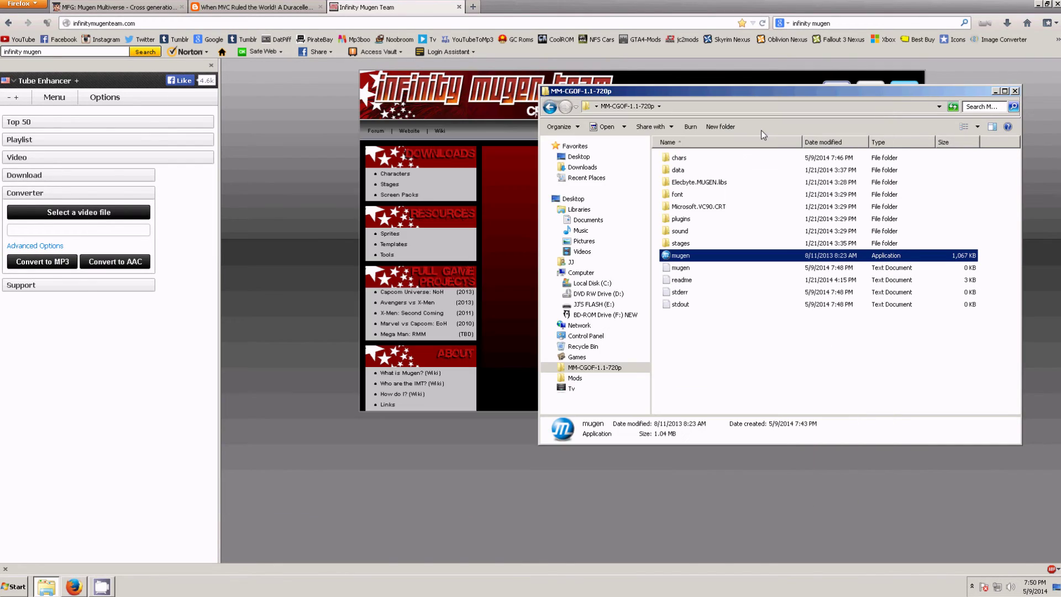
- Open the MM-CGOF-1.1-720p folder stored inside the Games folder on the desktop
left_click(594, 158)
scroll(750, 228, "down", 3)
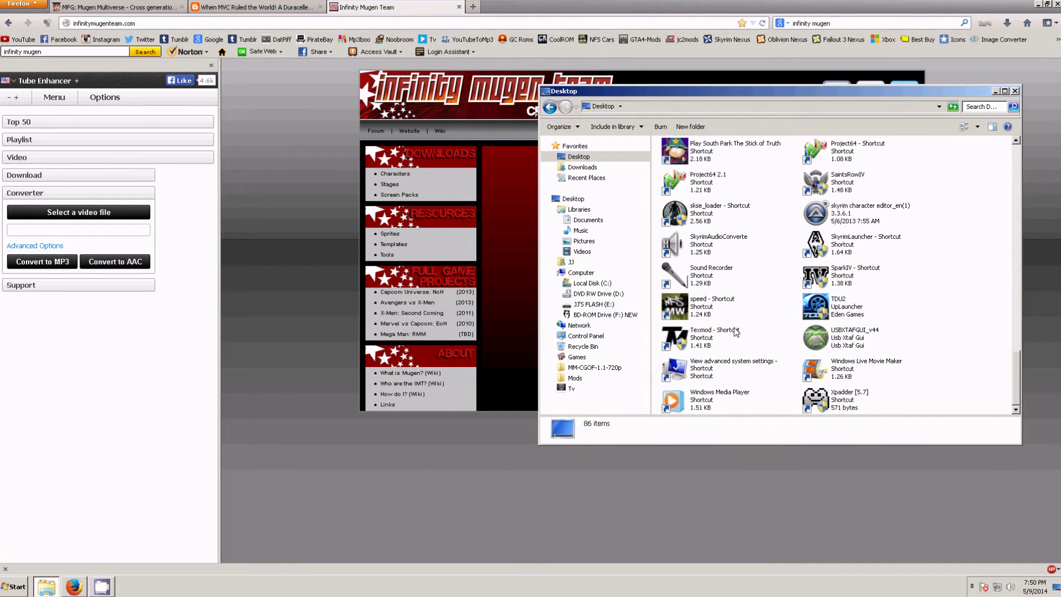
left_click(824, 312)
scroll(844, 304, "up", 1)
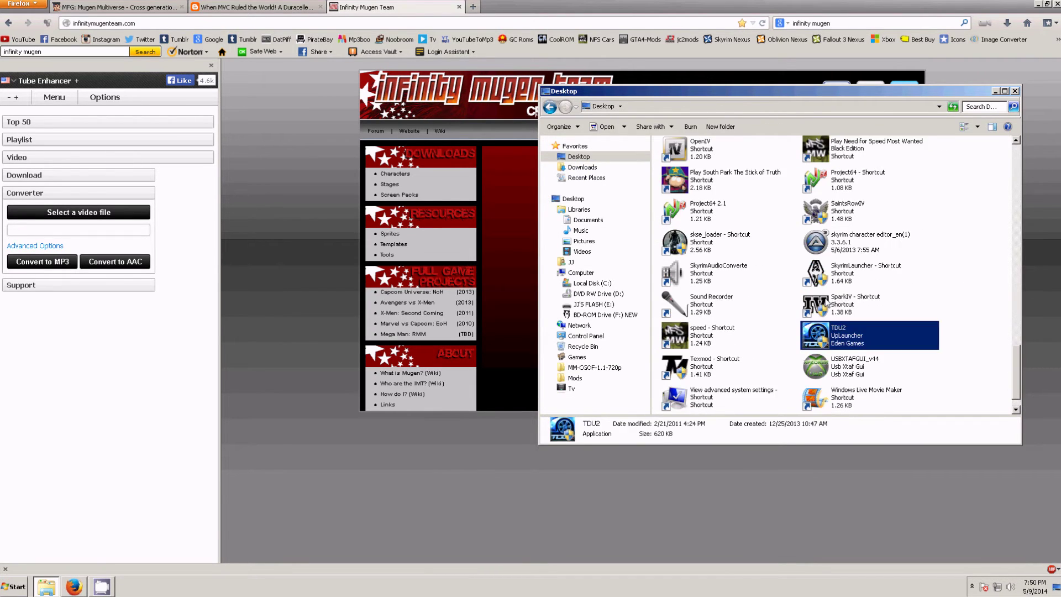
type("go")
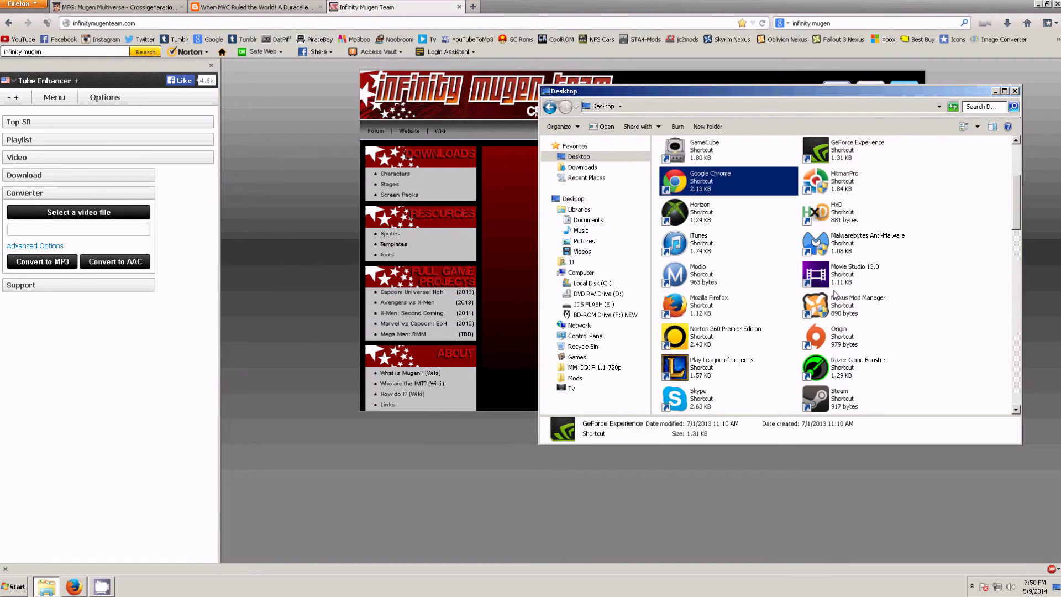
type("ga")
scroll(836, 292, "up", 2)
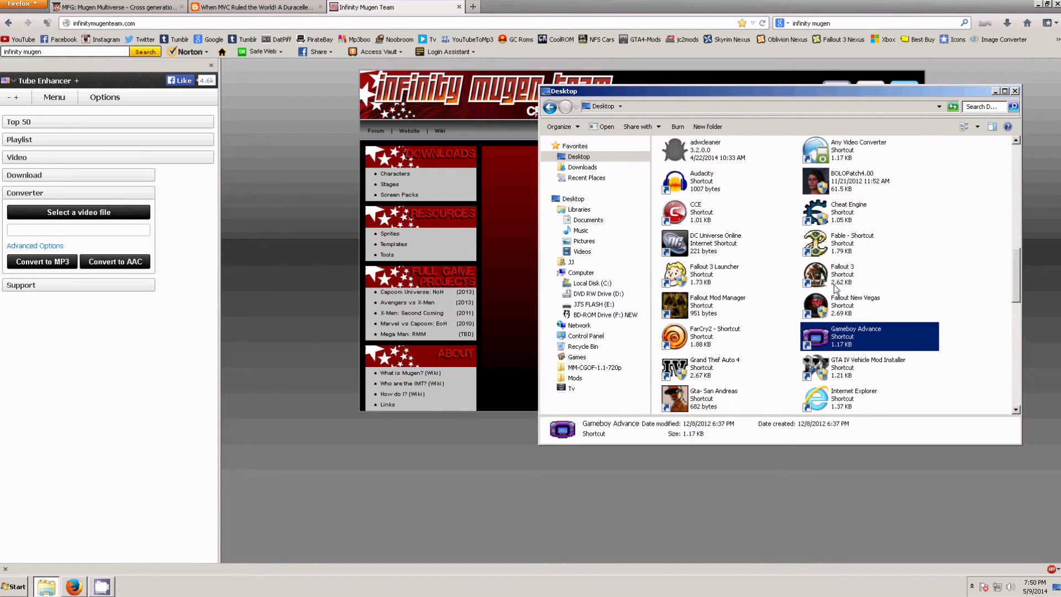
scroll(851, 202, "up", 1)
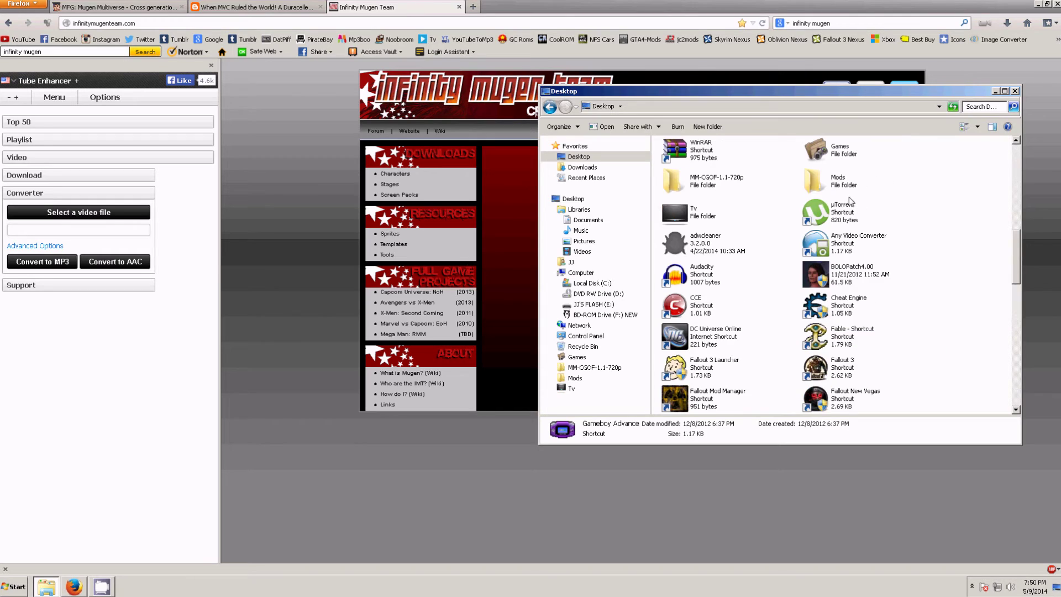
double_click(845, 160)
double_click(716, 224)
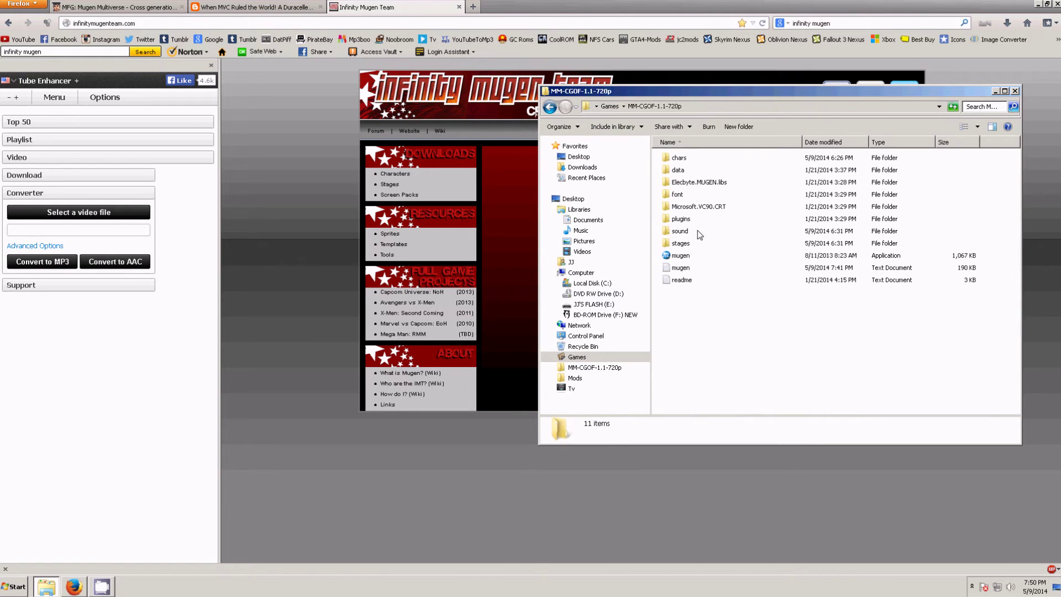
- Launch mugen from the Games folder's MM-CGOF-1.1-720p copy and enter Watch mode's character select screen
double_click(680, 257)
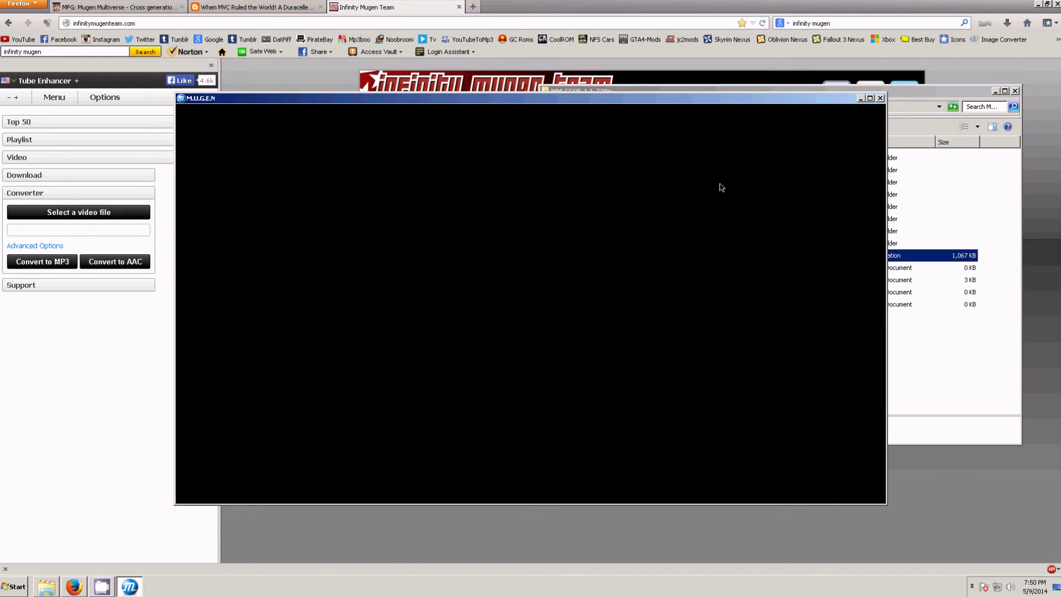
key("Down")
key("Down")
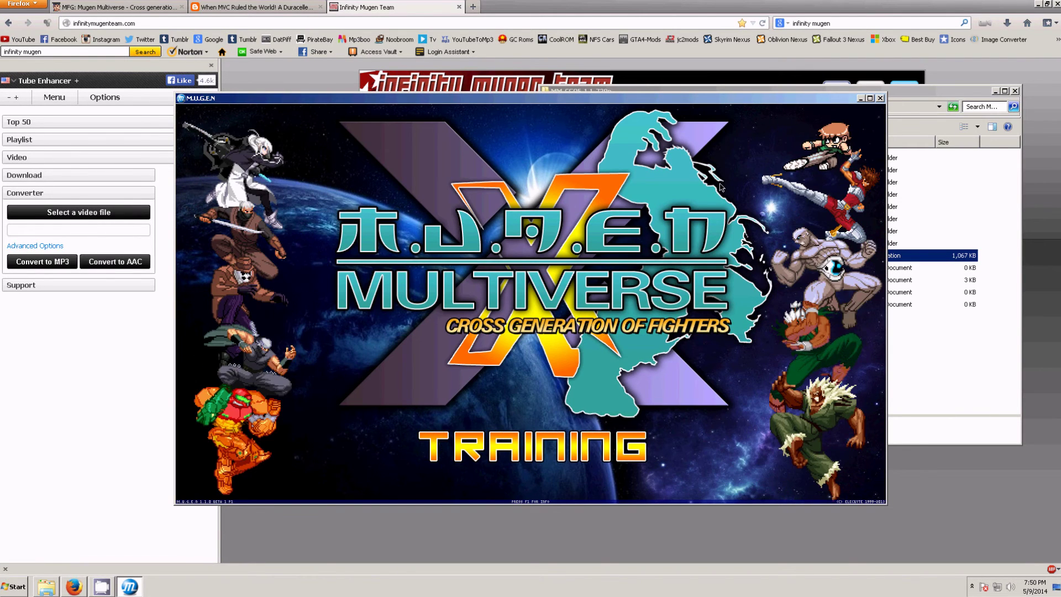
key("Down")
key("Down")
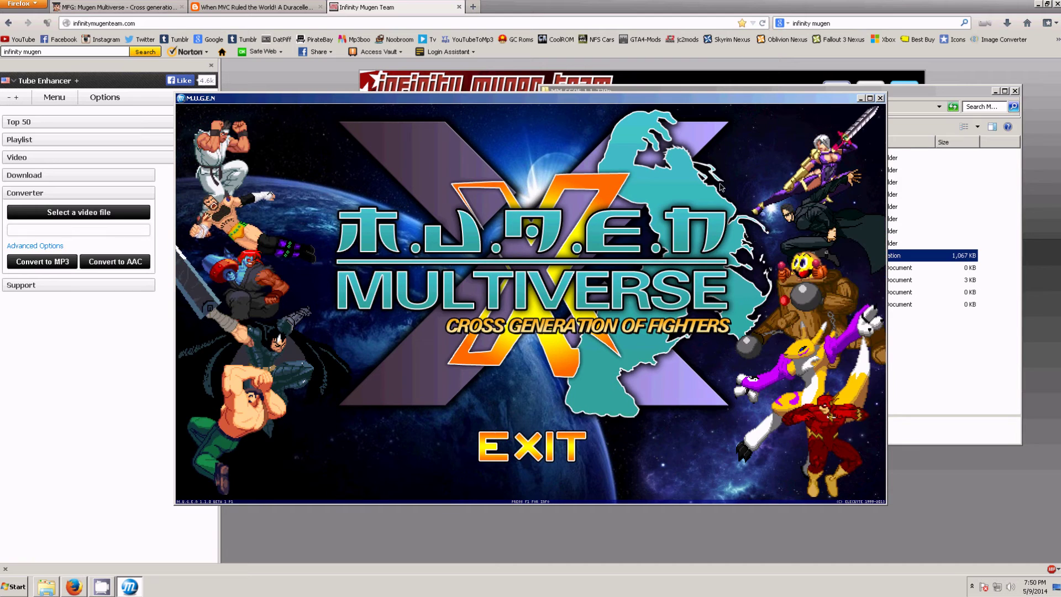
key("Down")
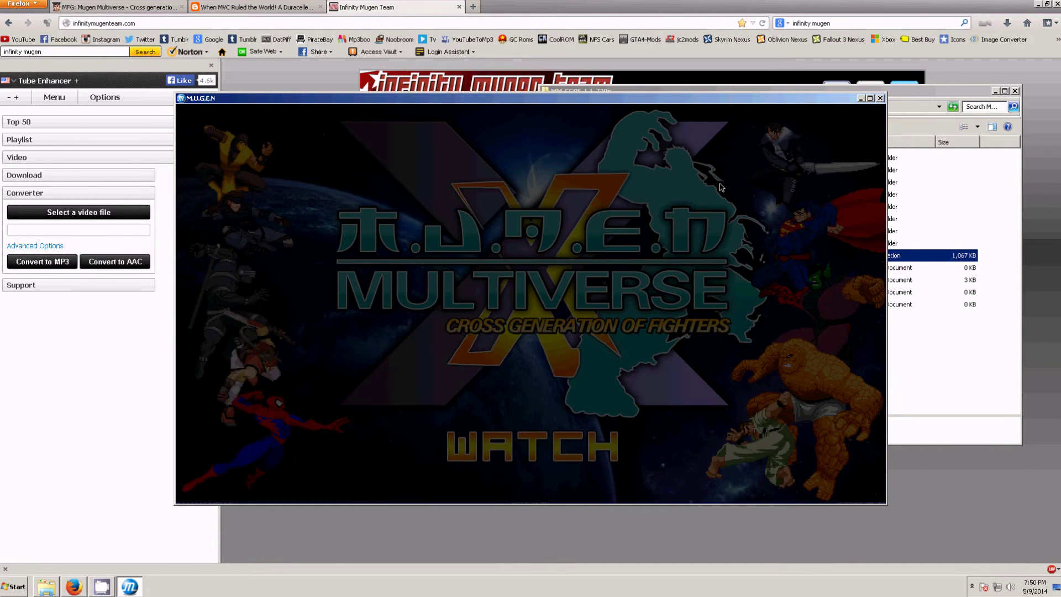
key("Return")
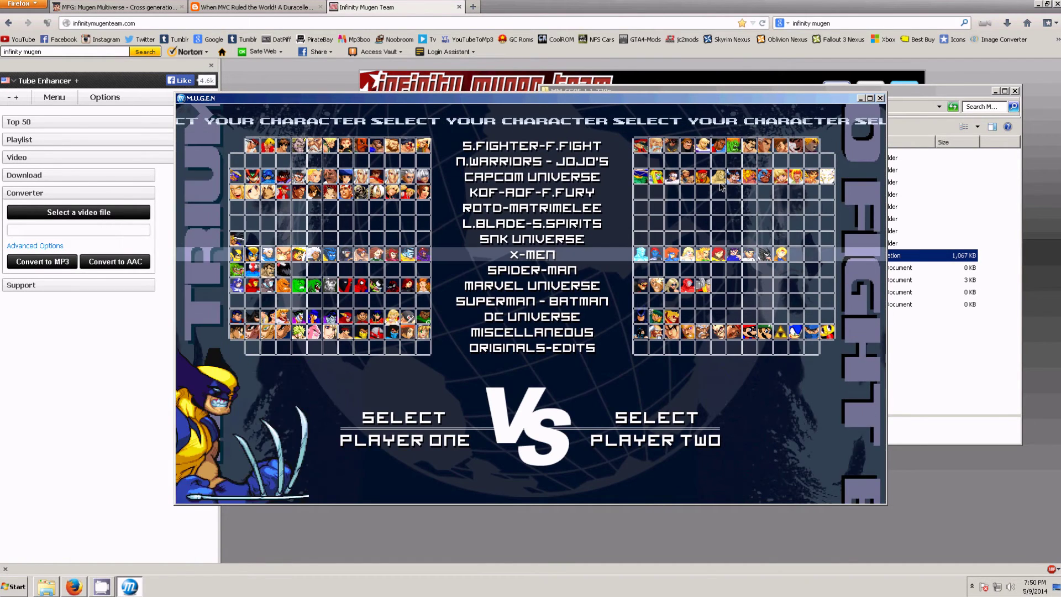
- Examine the character select grid, browsing rows from S.Fighter-F.Fight through X-Men to Miscellaneous
key("Down")
key("Down")
key("Down")
key("Down")
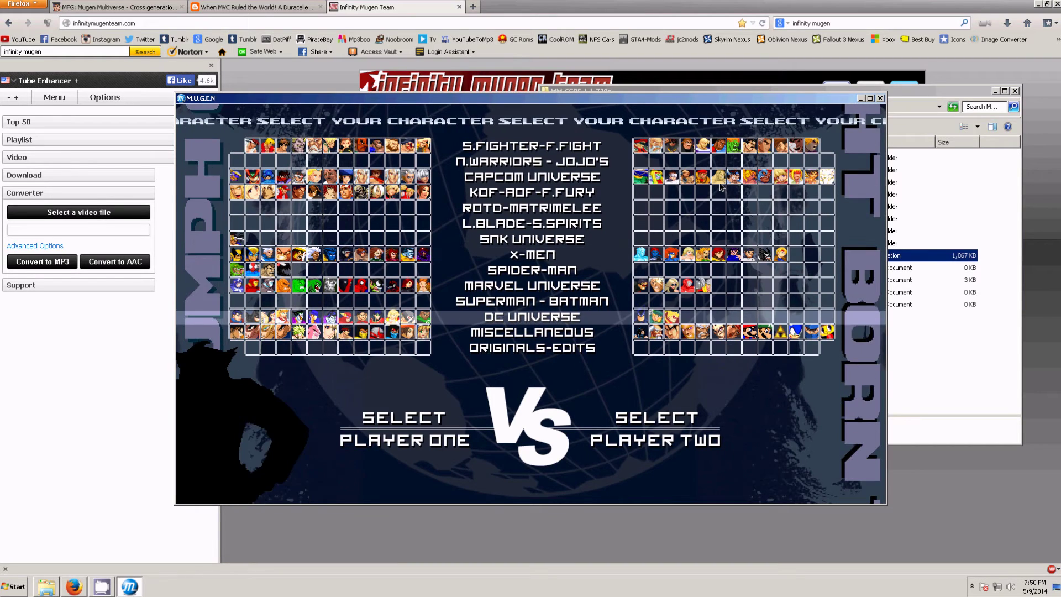
key("Up")
key("Up")
key("Up")
key("Up")
key("Up")
key("Up")
key("Up")
key("Up")
key("Up")
key("Up")
key("Up")
key("Down")
key("Down")
key("Down")
key("Down")
key("Down")
key("Down")
key("Down")
key("Left")
key("Left")
key("Left")
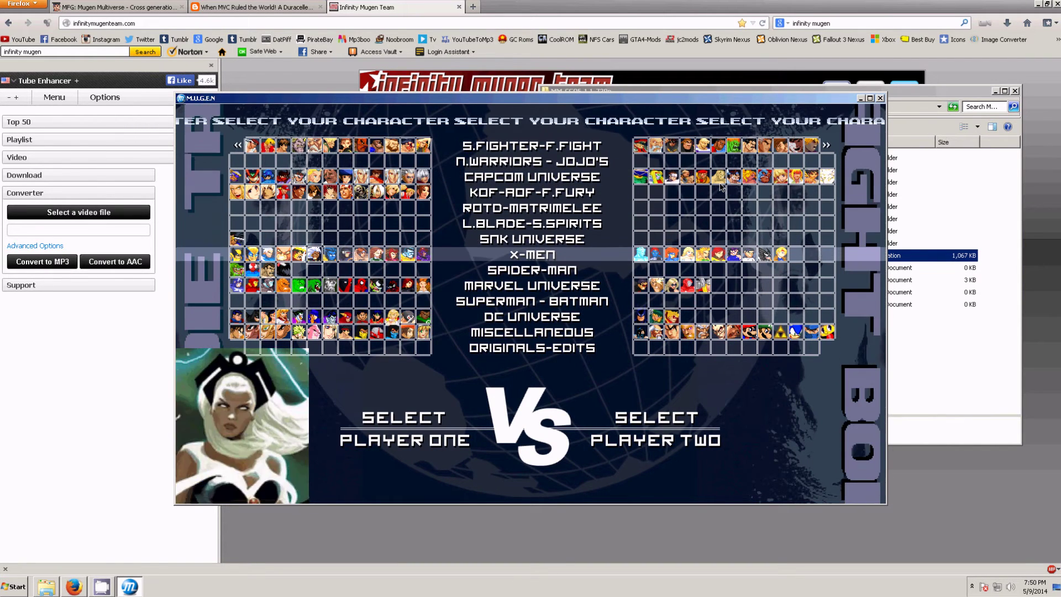
key("Up")
key("Up")
key("Up")
key("Up")
key("Down")
key("Down")
key("Down")
key("Down")
key("Down")
key("Down")
key("Right")
key("Right")
key("Right")
key("Right")
key("Down")
key("Down")
key("Down")
key("Up")
key("Up")
key("Up")
key("Right")
key("Right")
key("Down")
key("Down")
key("Up")
key("Up")
key("Up")
key("Up")
key("Up")
key("Up")
key("Up")
key("Up")
key("Up")
key("Up")
key("Up")
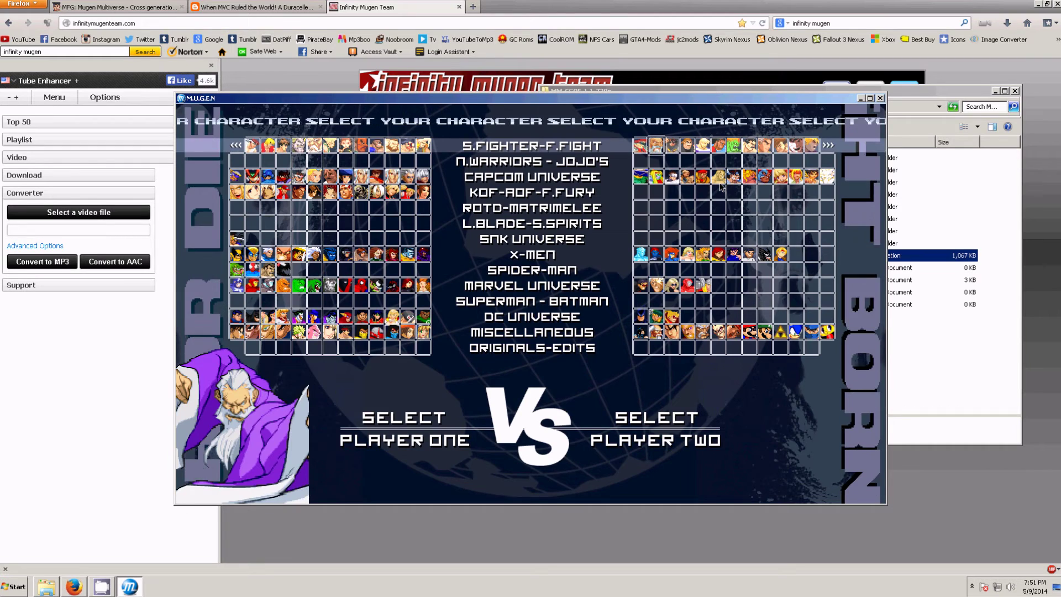
- Leave the character select screen and exit the game
key("Escape")
key("Down")
key("Down")
key("Return")
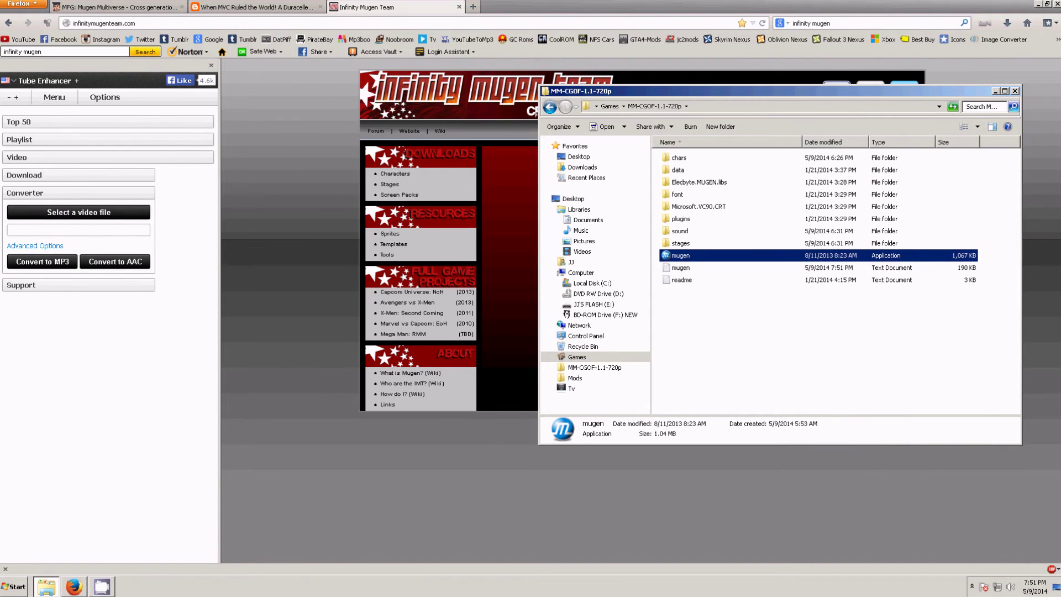
- Return to the Mugen Fighters Guild page in the browser and open the Your Releases, Mugen 1.0+ board
left_click(255, 7)
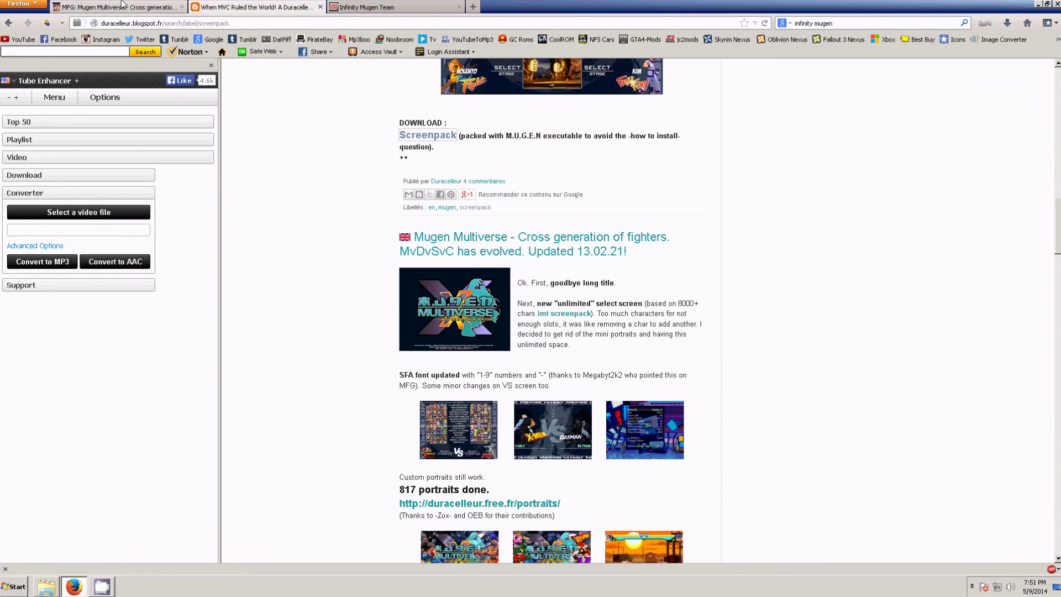
left_click(165, 7)
scroll(262, 200, "up", 15)
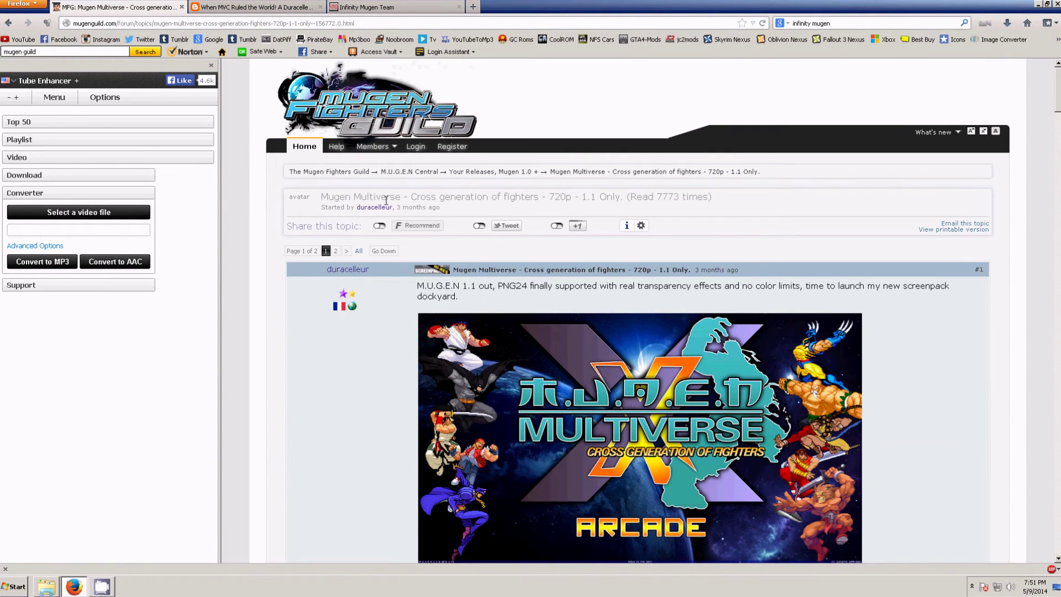
left_click(475, 172)
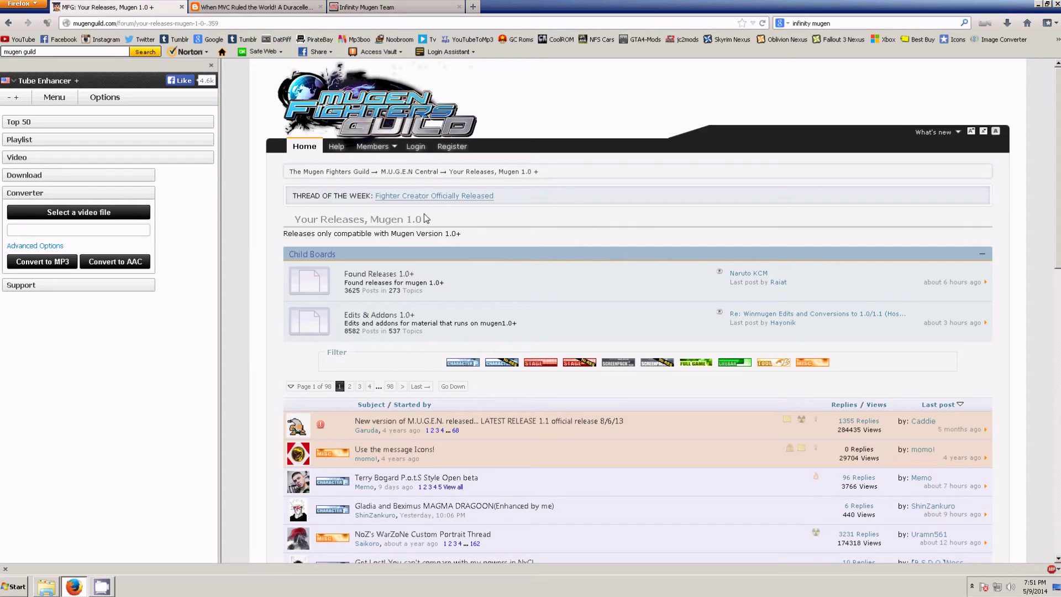
scroll(425, 310, "down", 1)
scroll(420, 332, "down", 3)
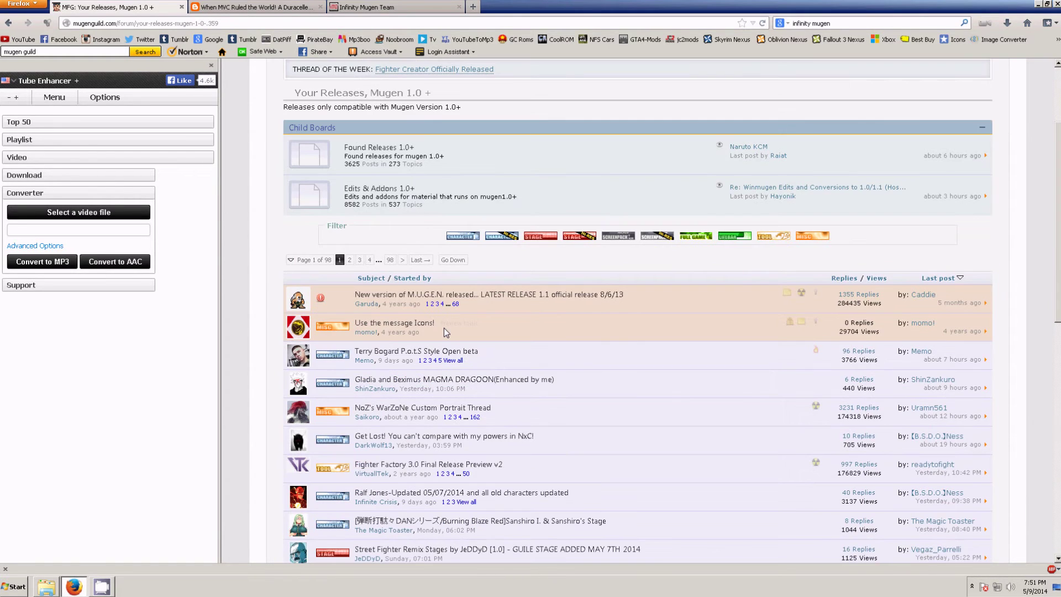
- Filter the releases board by the yellow-striped Stage category and open the Violet Disaster topic in a new tab
left_click(575, 239)
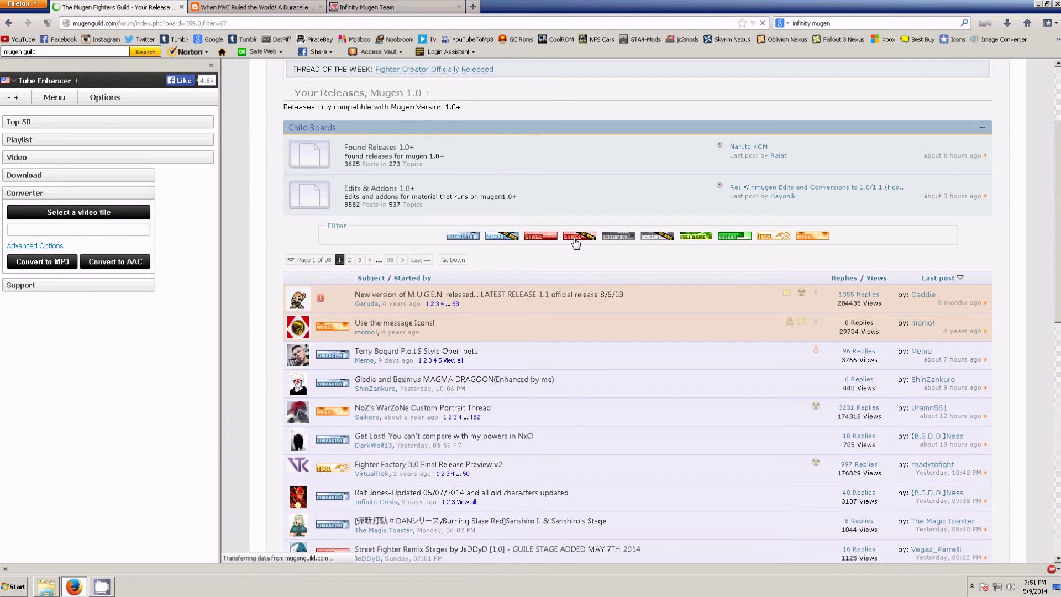
scroll(347, 292, "down", 5)
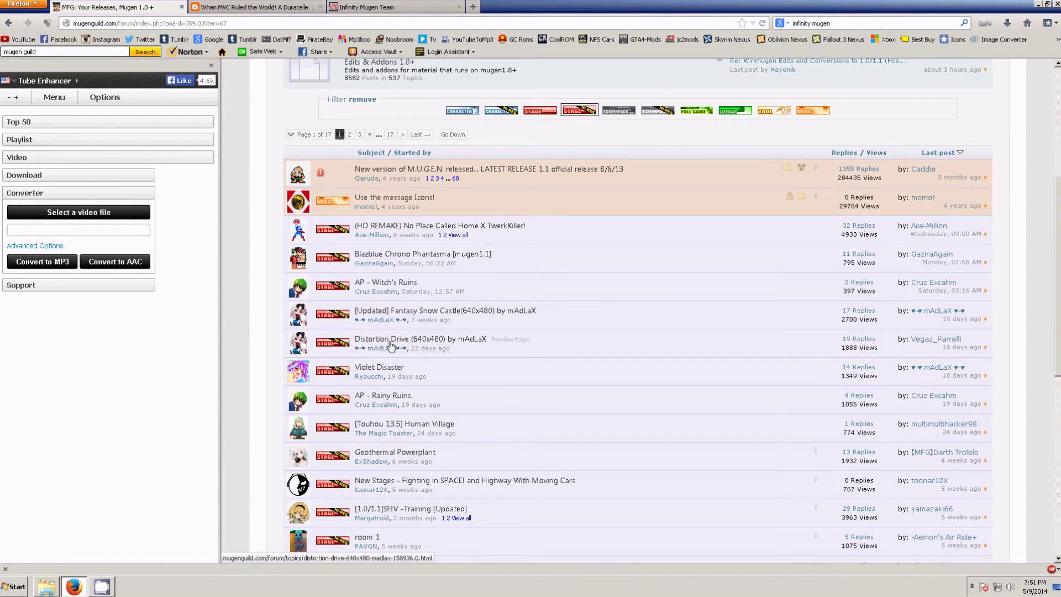
left_click(391, 370)
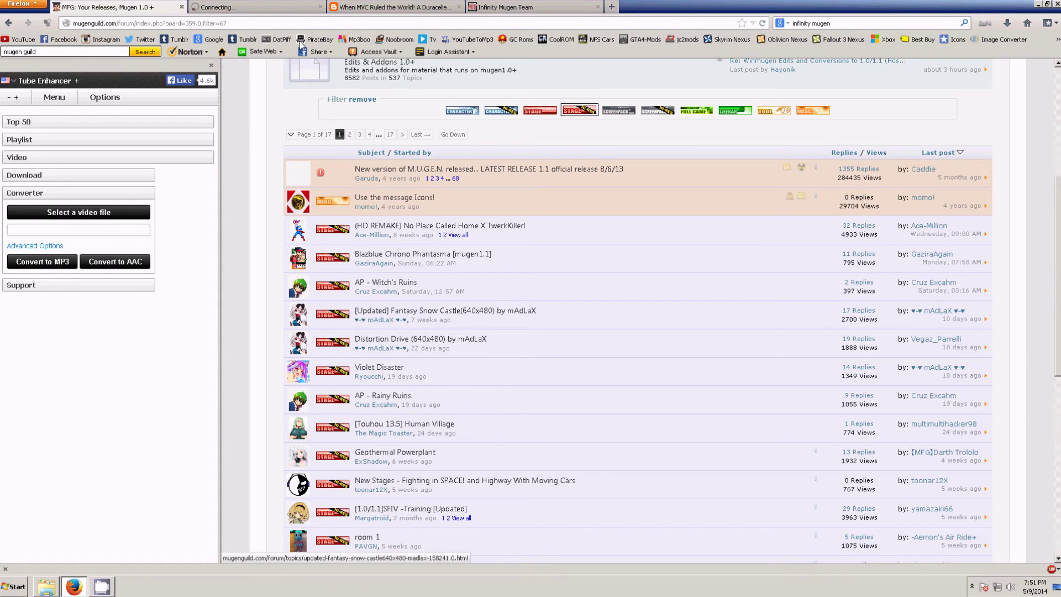
- Download Violet_Disaster.zip through the topic's MediaFire link, saving the file
scroll(270, 188, "down", 5)
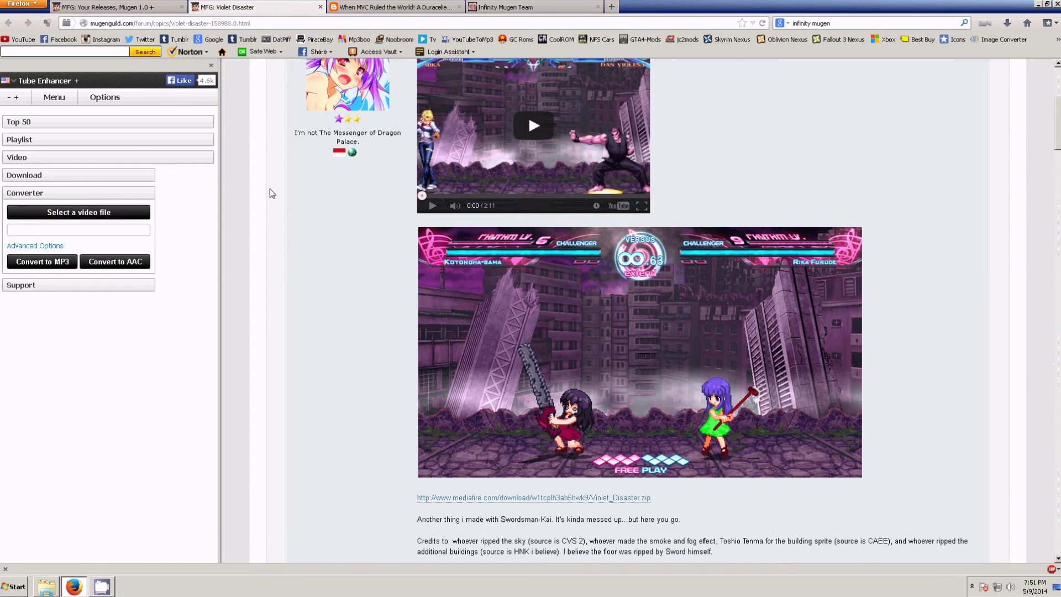
scroll(270, 188, "down", 4)
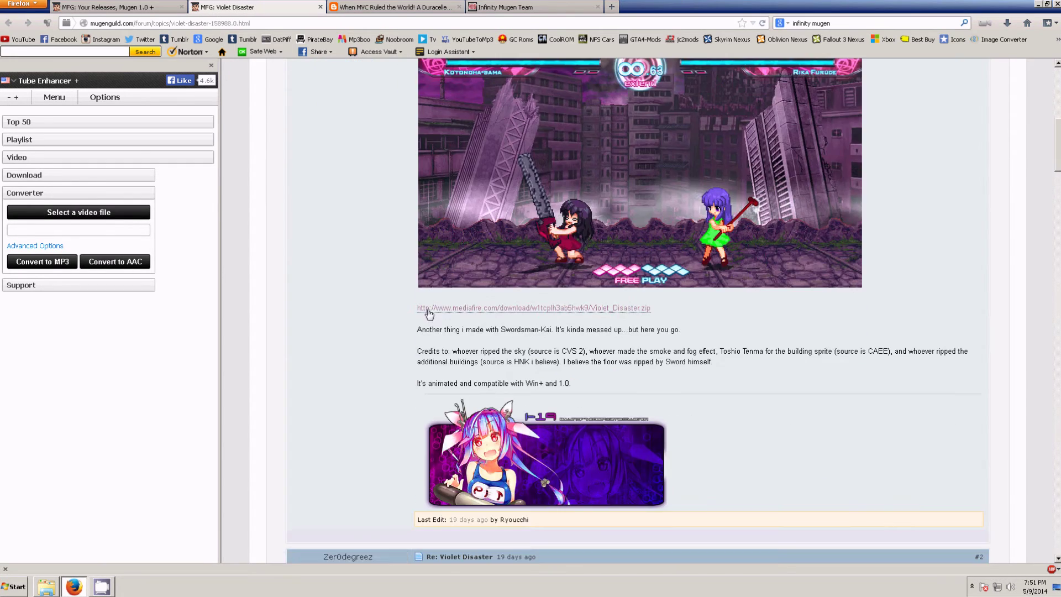
left_click(457, 306)
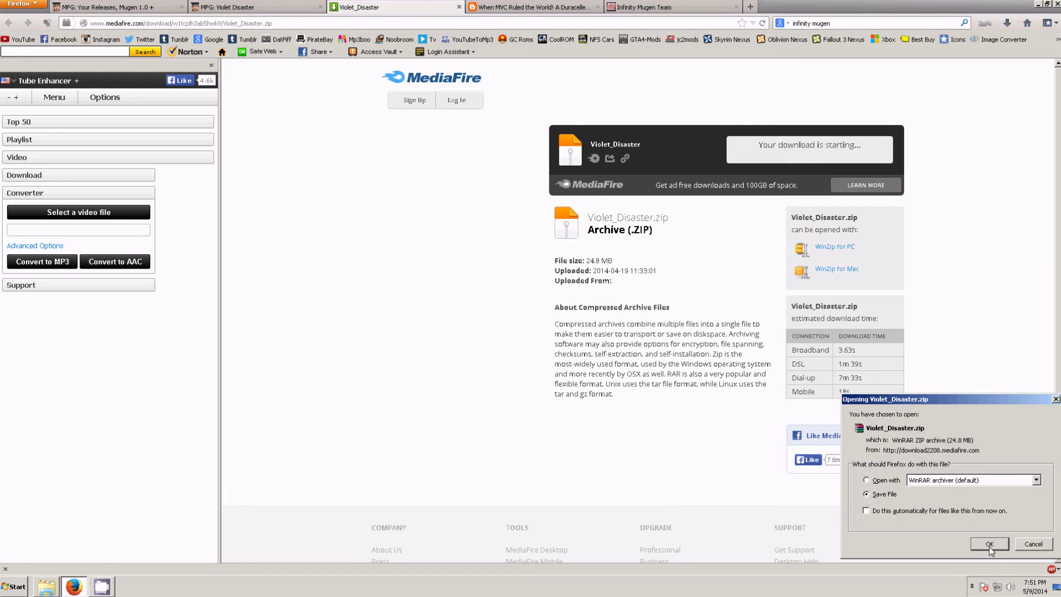
left_click(989, 544)
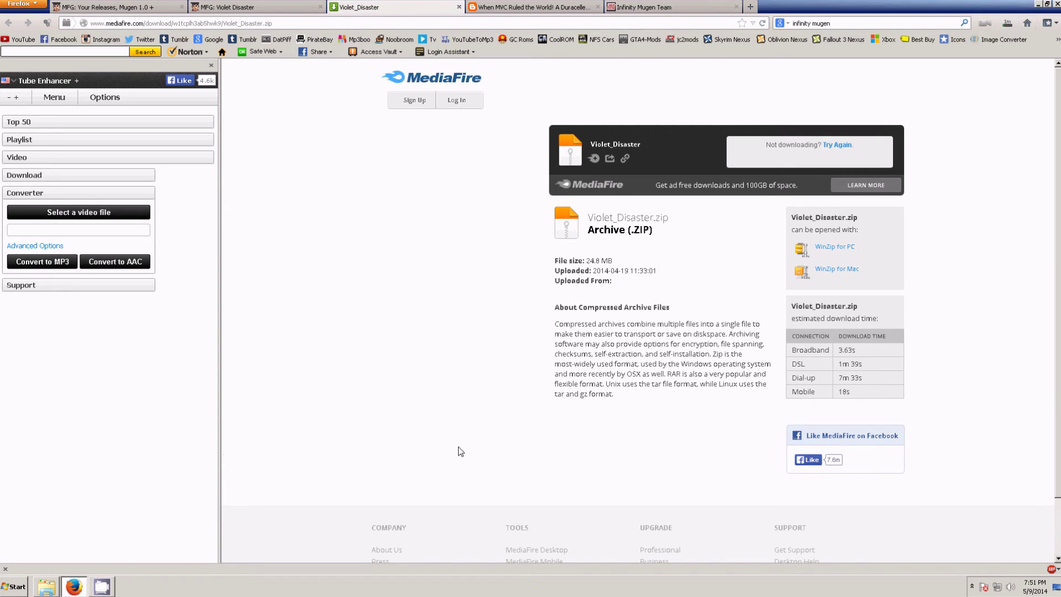
left_click(105, 586)
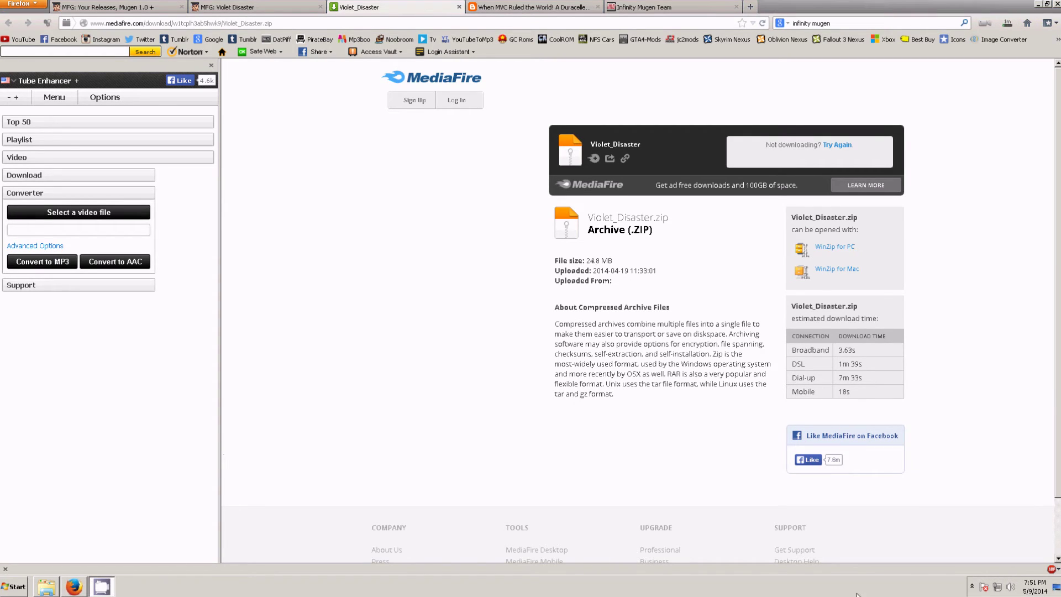
left_click(971, 586)
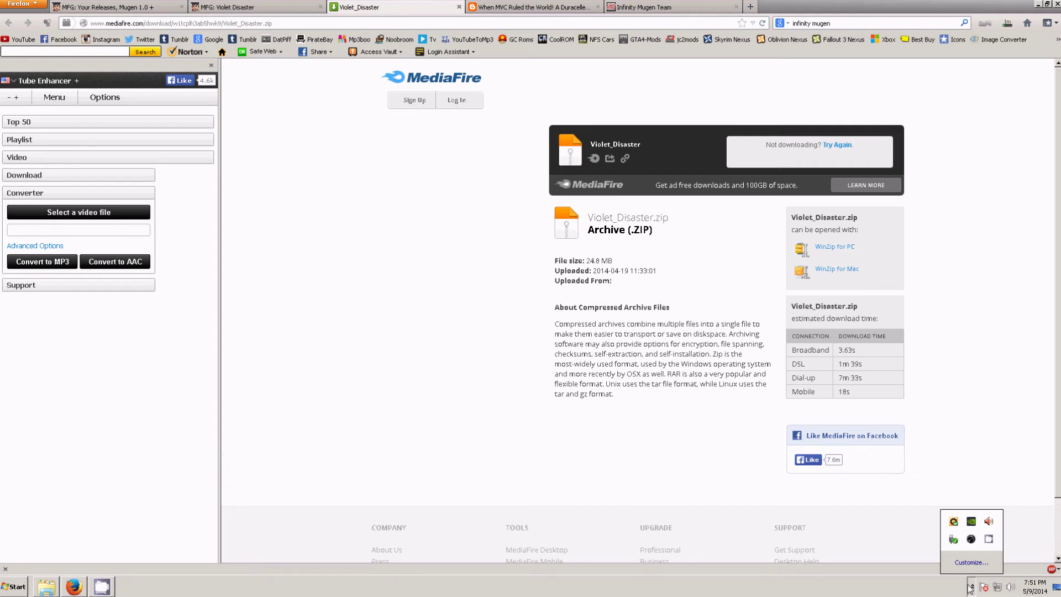
left_click(988, 540)
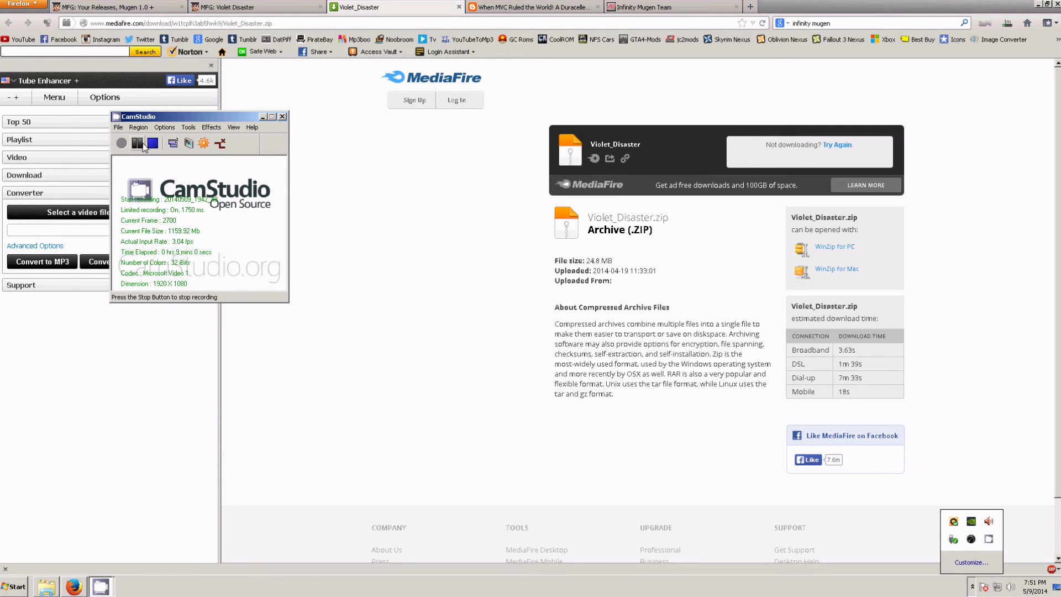
left_click(137, 142)
left_click(121, 143)
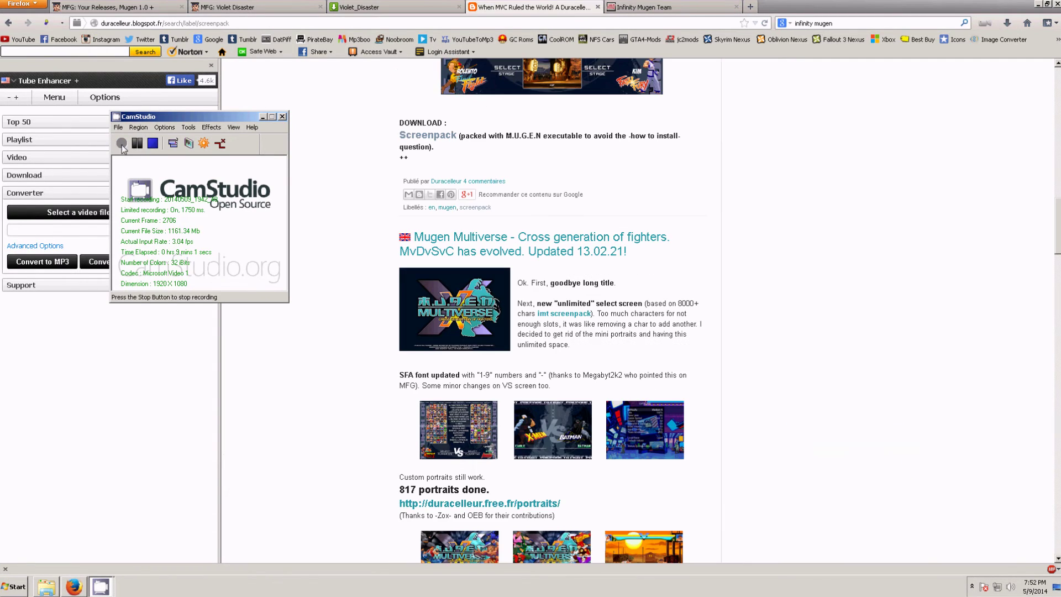
left_click(263, 117)
- Open the downloaded Violet_Disaster.zip in WinRAR and bring up the MM-CGOF-1.1-720p folder beside it
left_click(1007, 23)
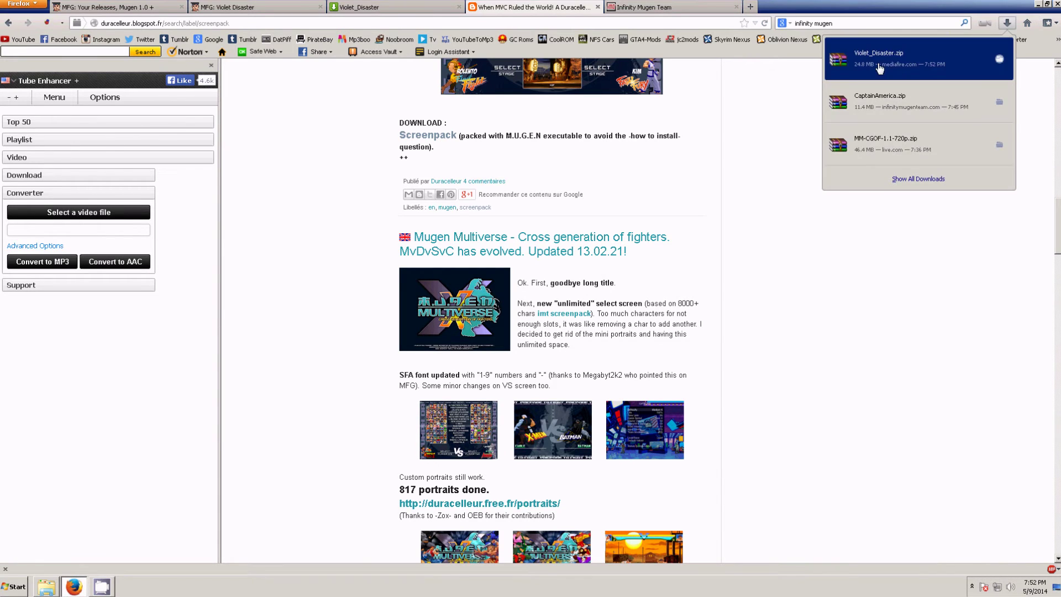
left_click(904, 66)
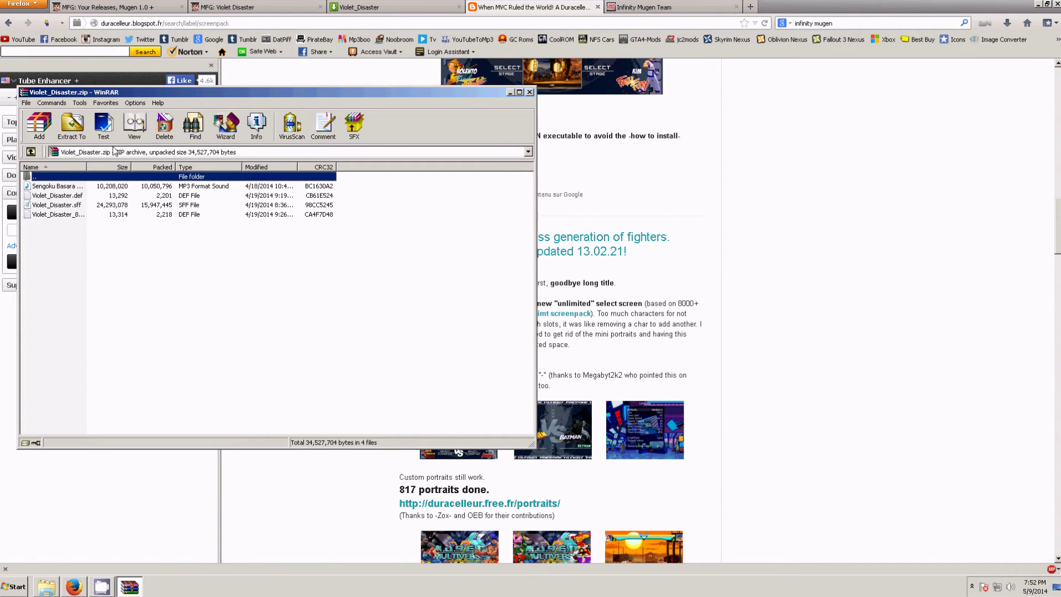
left_click_drag(351, 212, 167, 208)
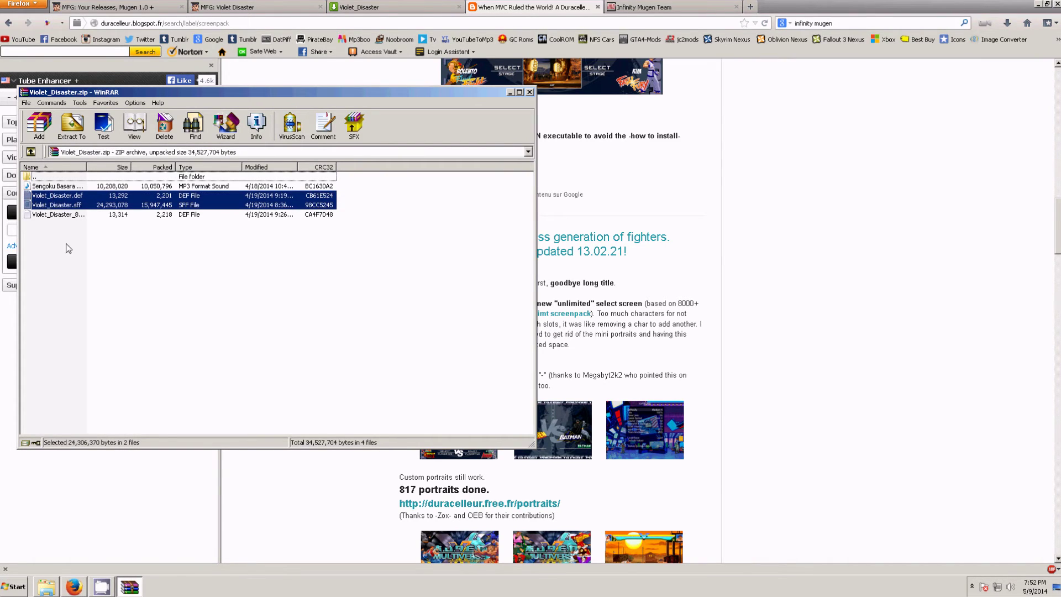
left_click(50, 586)
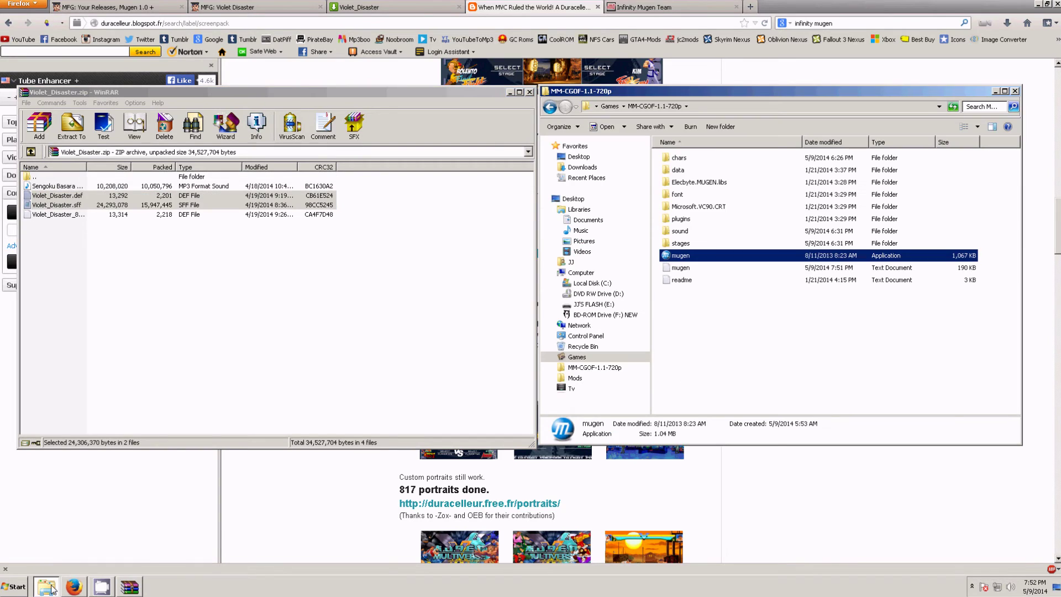
- Extract Violet_Disaster.def and Violet_Disaster.sff from the archive into the stages folder, and open that folder
left_click(56, 197)
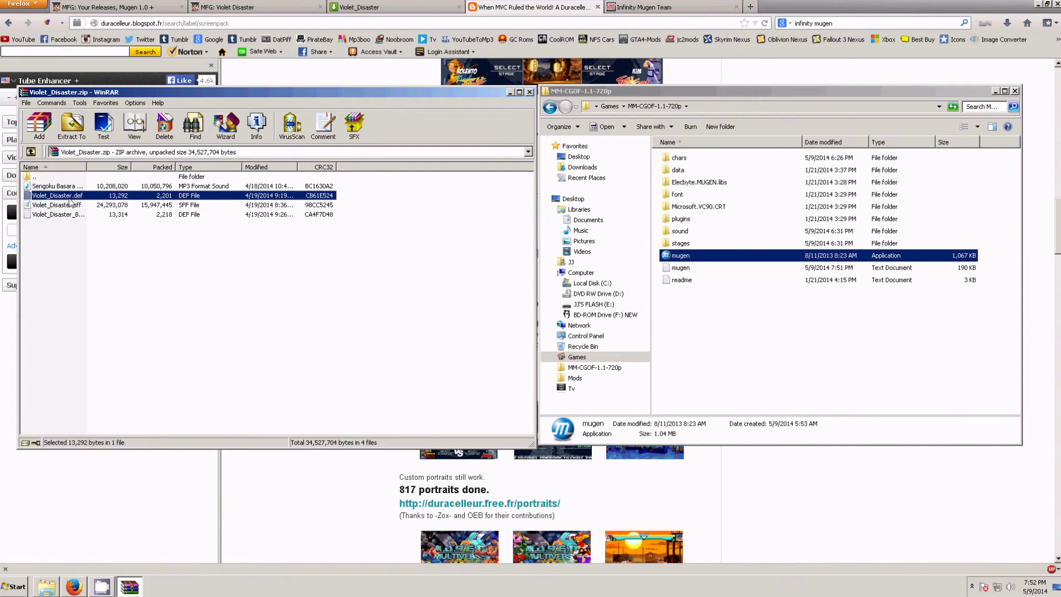
left_click(77, 205)
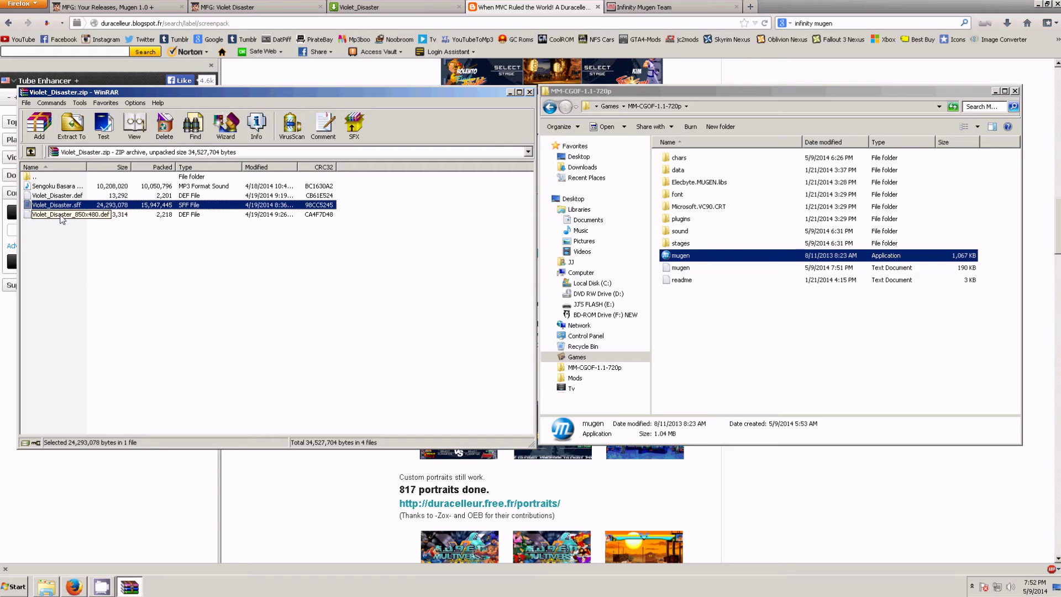
left_click(69, 196)
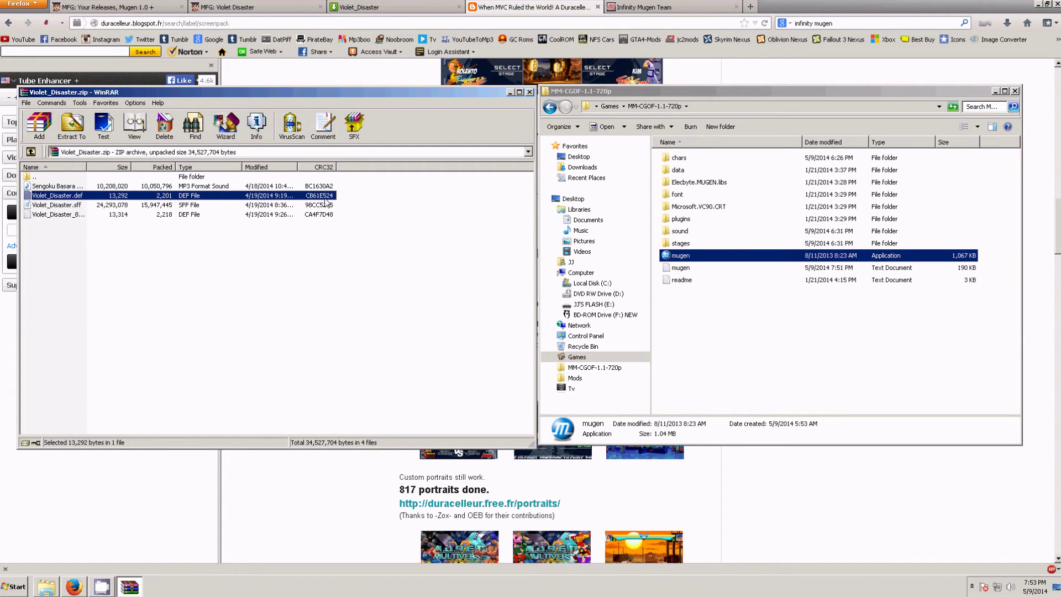
left_click_drag(340, 200, 88, 203)
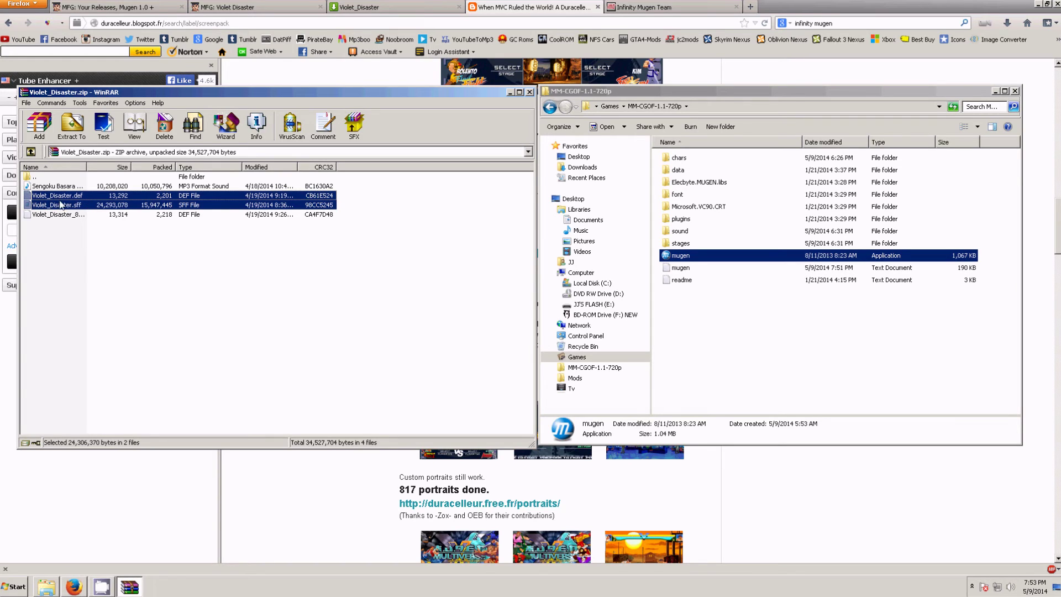
left_click_drag(67, 200, 698, 243)
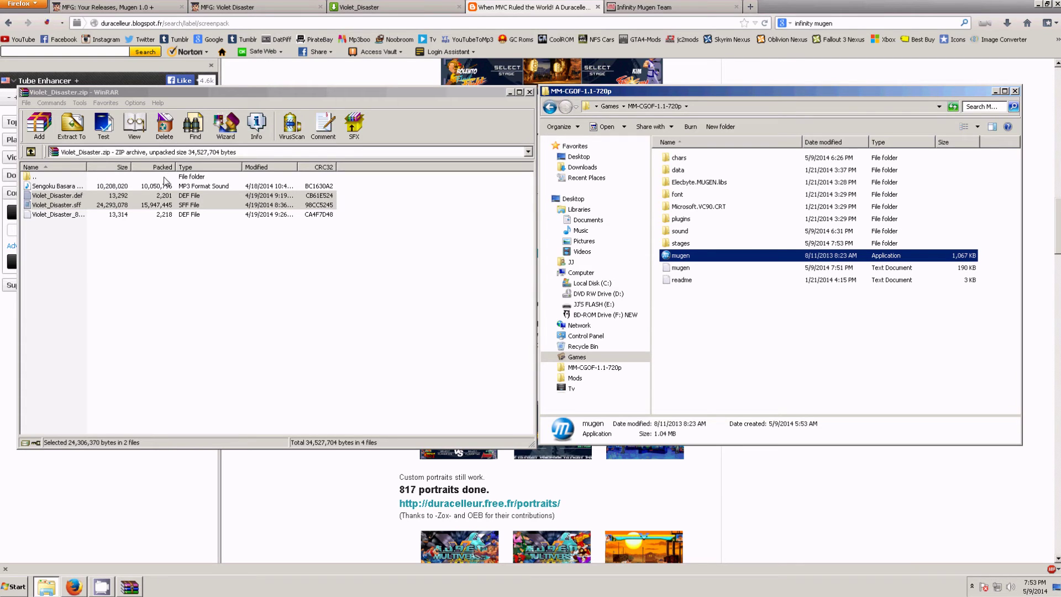
left_click(692, 246)
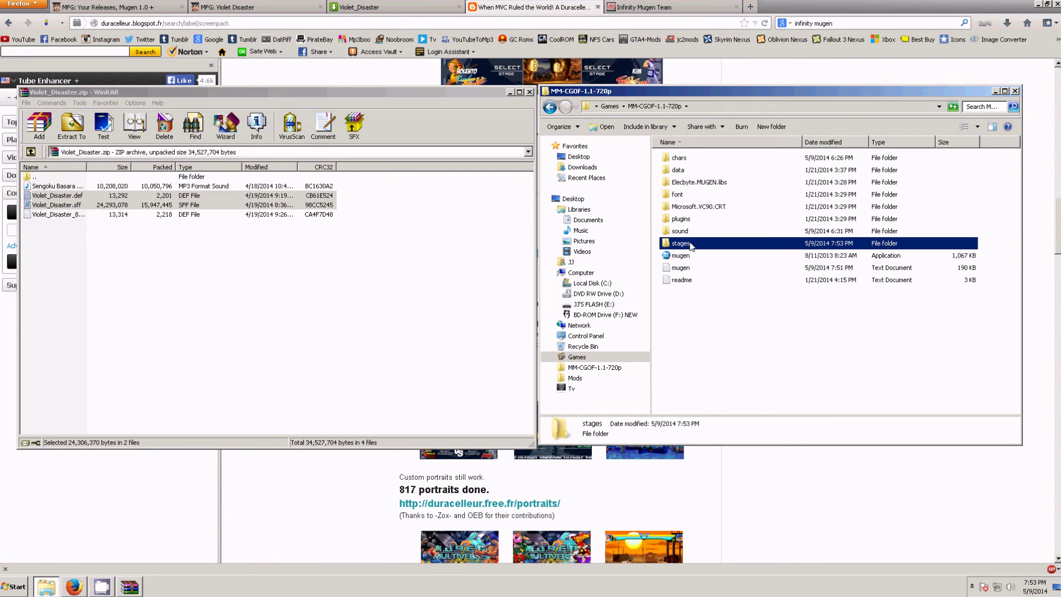
double_click(728, 244)
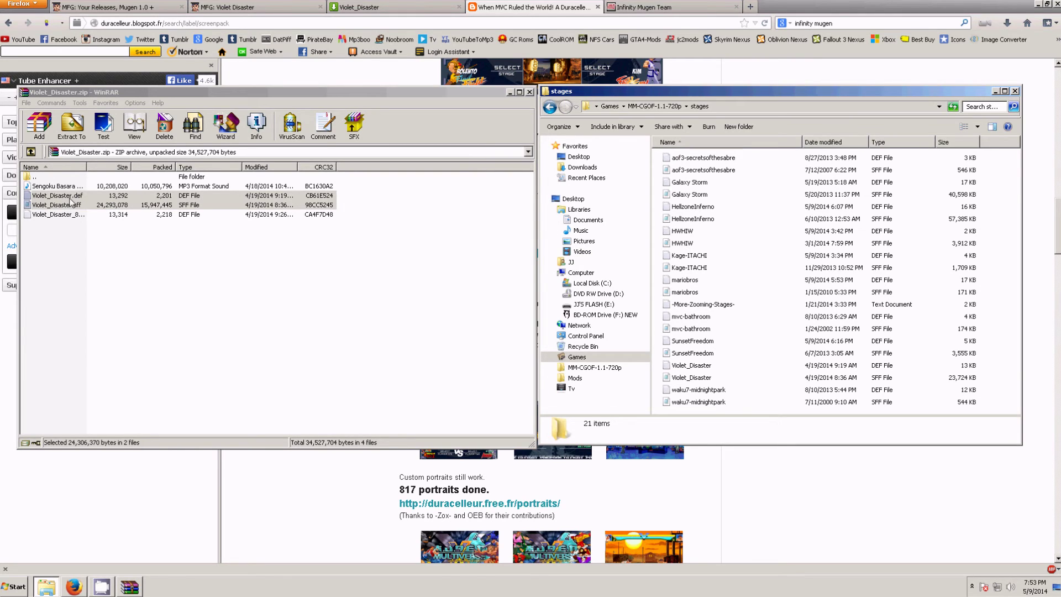
- Extract the Sengoku Basara MP3 from the archive into the screenpack's sound folder and open that folder
left_click(713, 341)
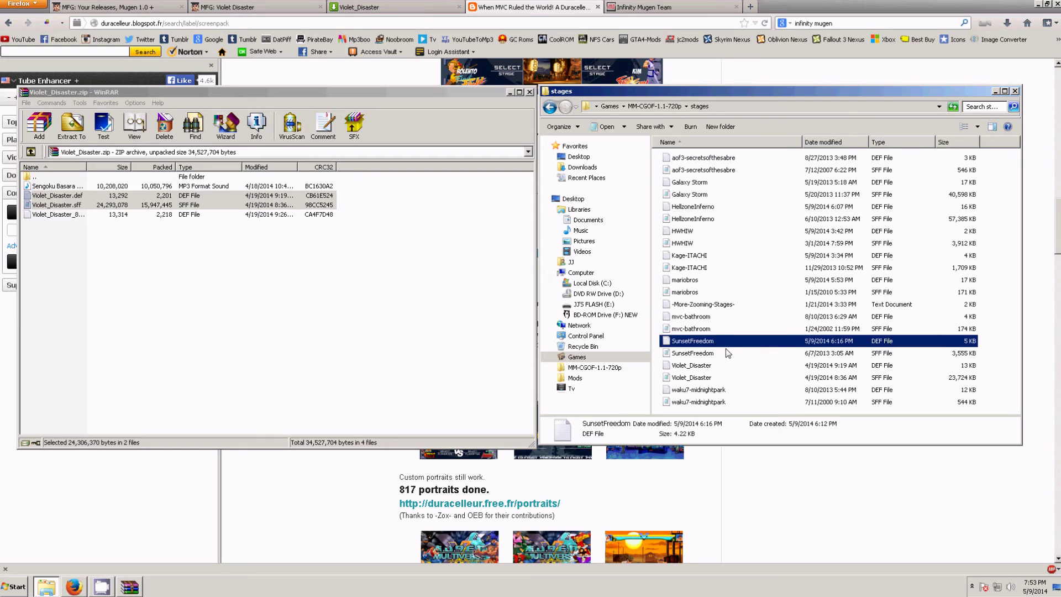
left_click(698, 379)
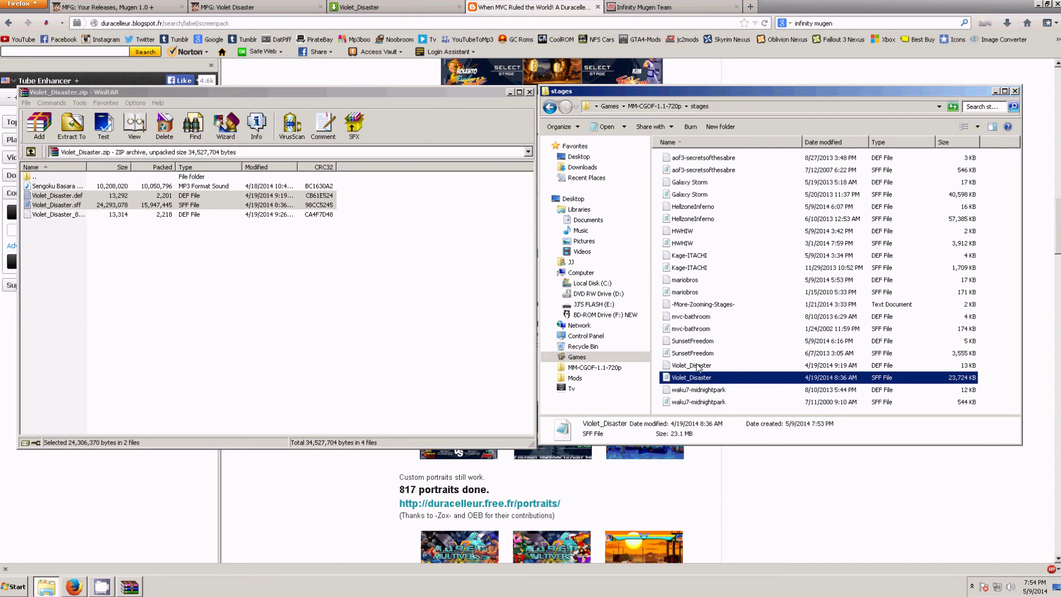
left_click(711, 367)
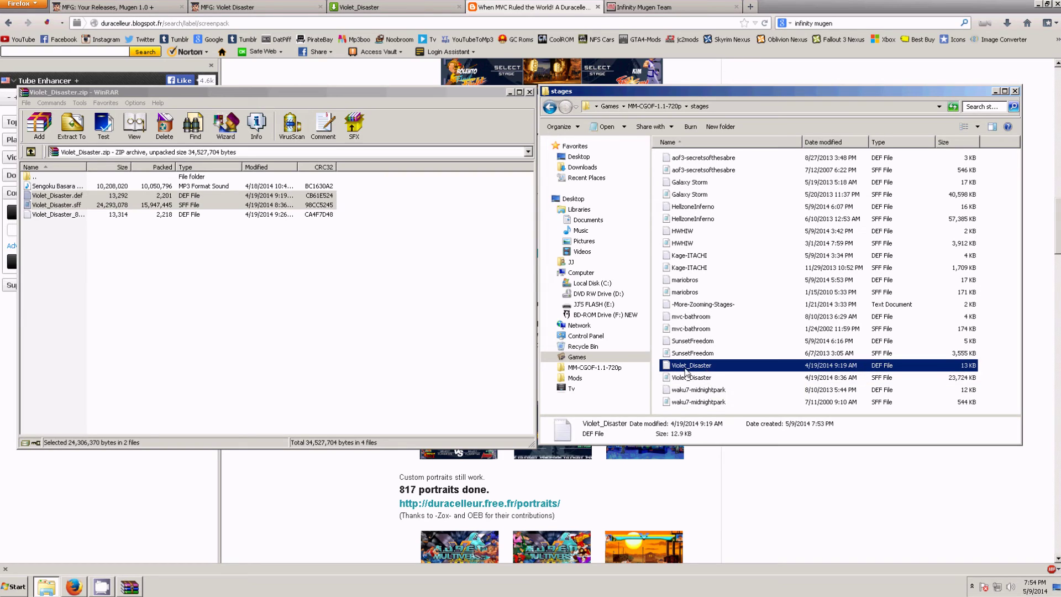
left_click(550, 106)
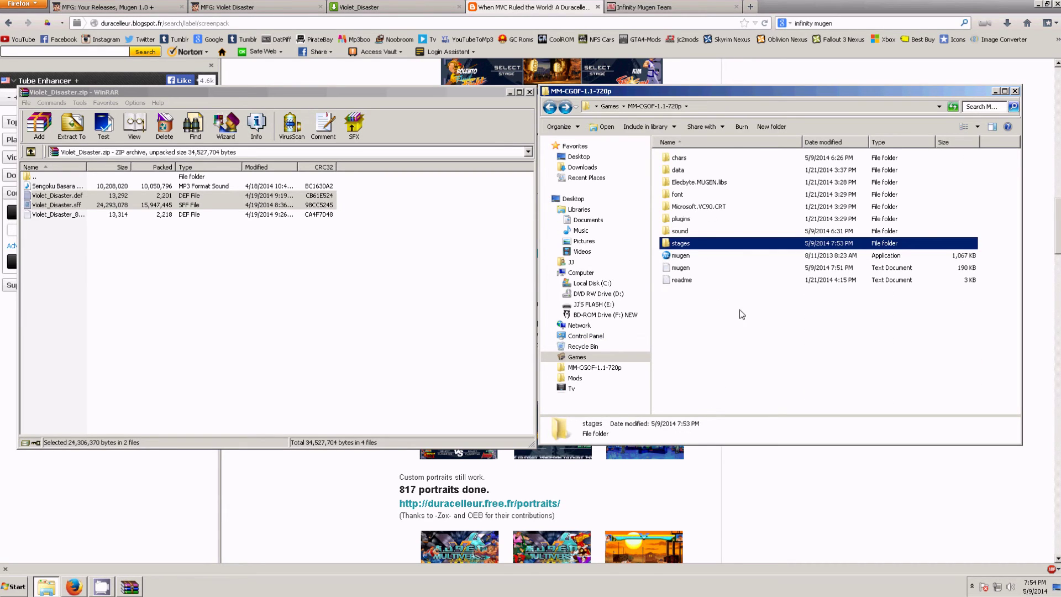
left_click_drag(53, 188, 677, 230)
double_click(677, 231)
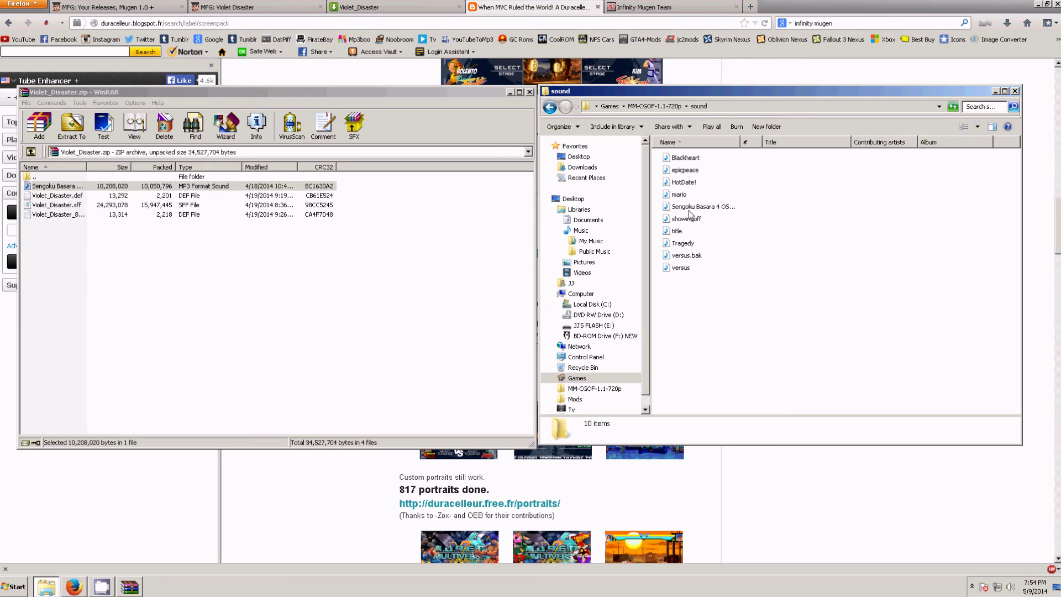
- Rename the extracted Sengoku Basara music file in the sound folder as Sengoku
left_click(710, 209)
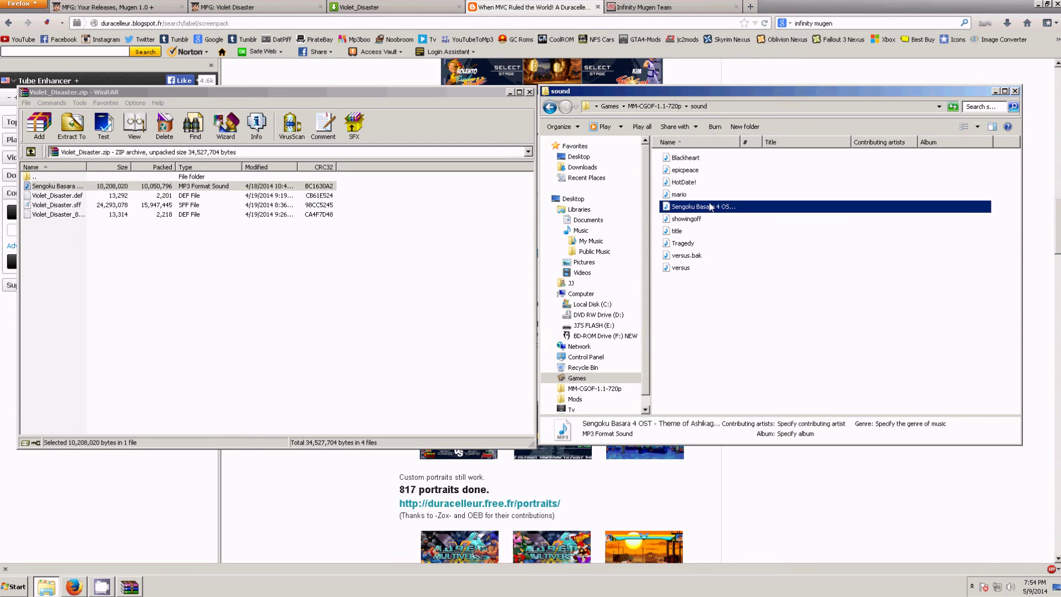
left_click(712, 207)
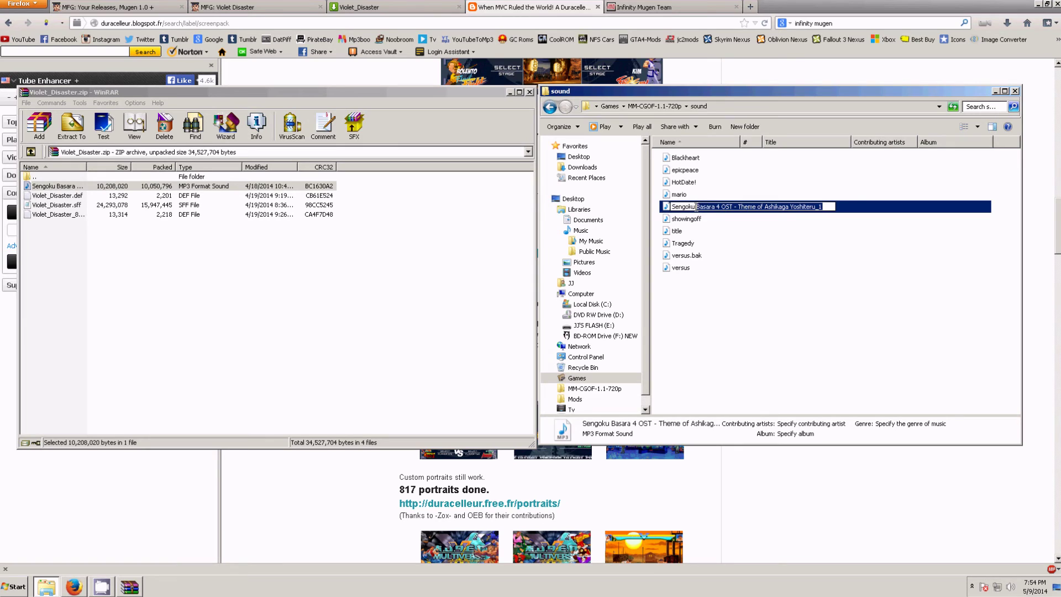
left_click(694, 206)
left_click_drag(824, 207, 723, 202)
key("BackSpace")
key("BackSpace")
key("BackSpace")
key("BackSpace")
key("BackSpace")
key("BackSpace")
key("BackSpace")
key("BackSpace")
key("BackSpace")
key("BackSpace")
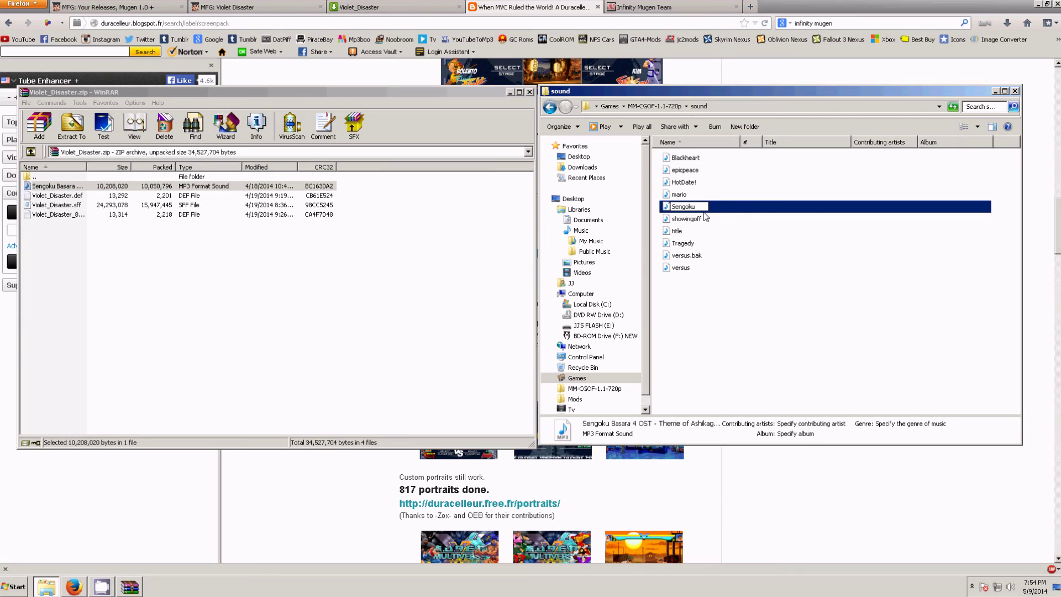
left_click_drag(697, 207, 645, 206)
left_click(746, 337)
- Open Violet_Disaster.def from the stages folder, set bgmusic to sound/Sengoku.mp3 in its [Music] section, and save it
key("BackSpace")
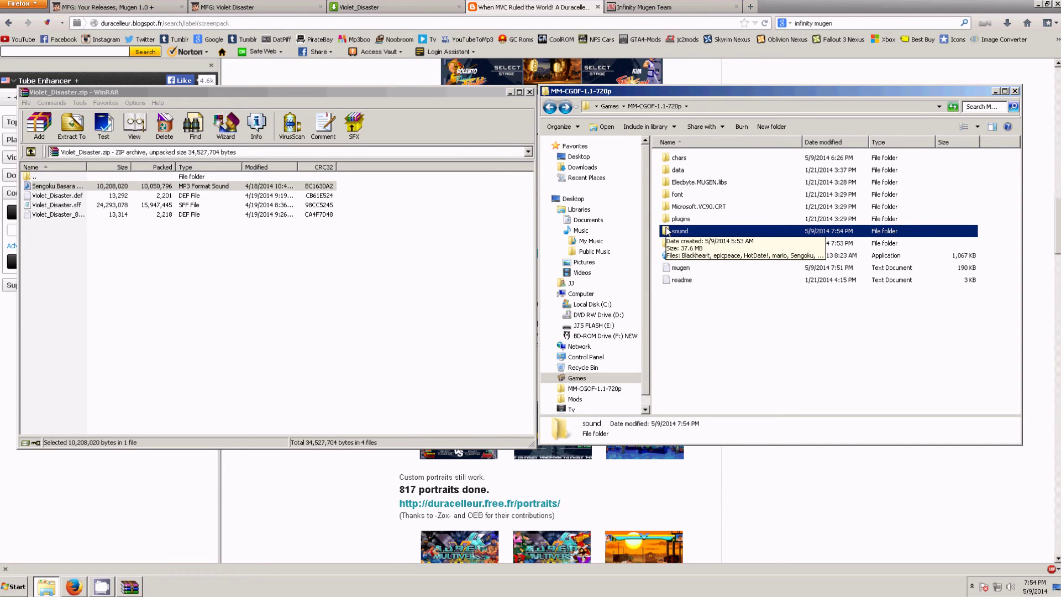
double_click(682, 243)
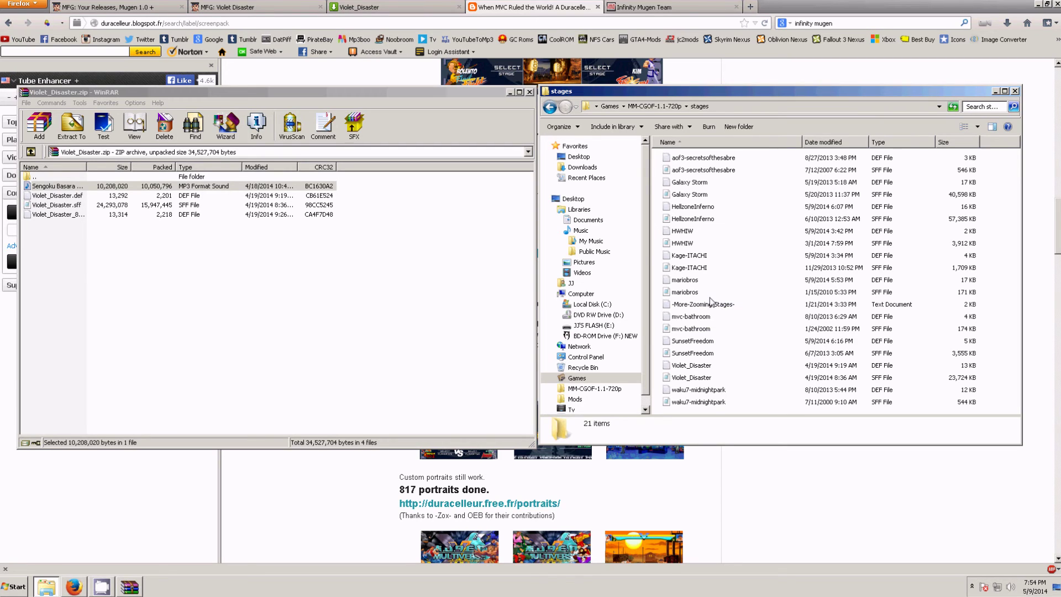
double_click(692, 368)
scroll(342, 280, "down", 4)
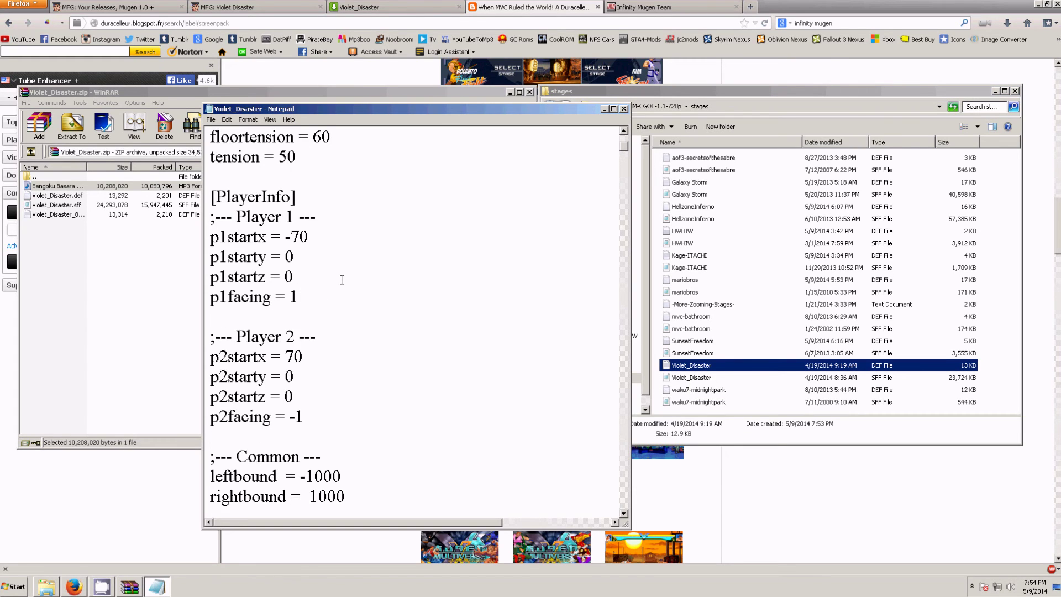
scroll(341, 280, "down", 12)
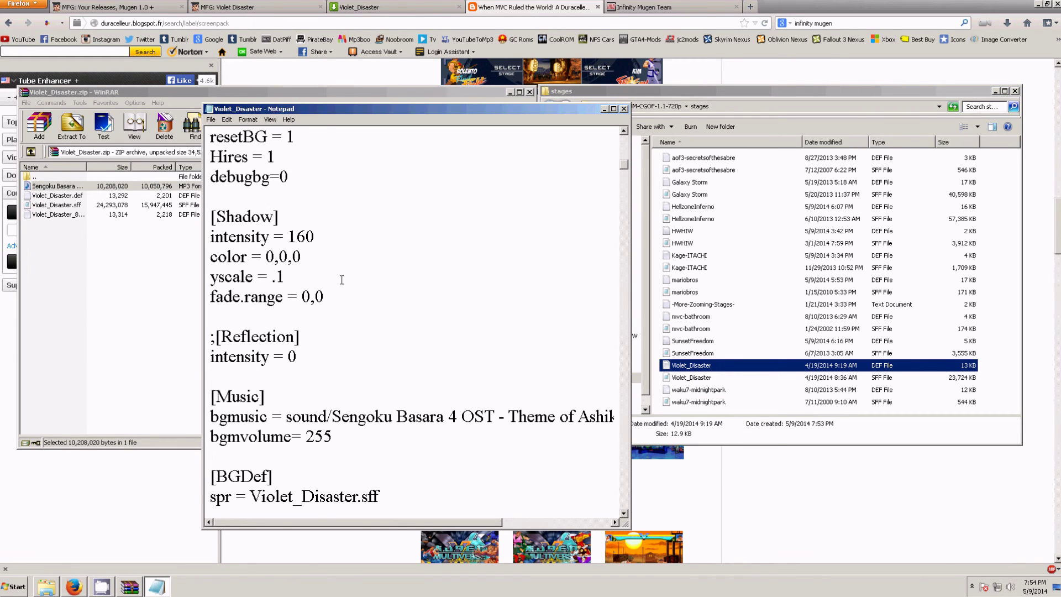
scroll(341, 280, "down", 2)
left_click(332, 297)
left_click_drag(332, 296, 577, 305)
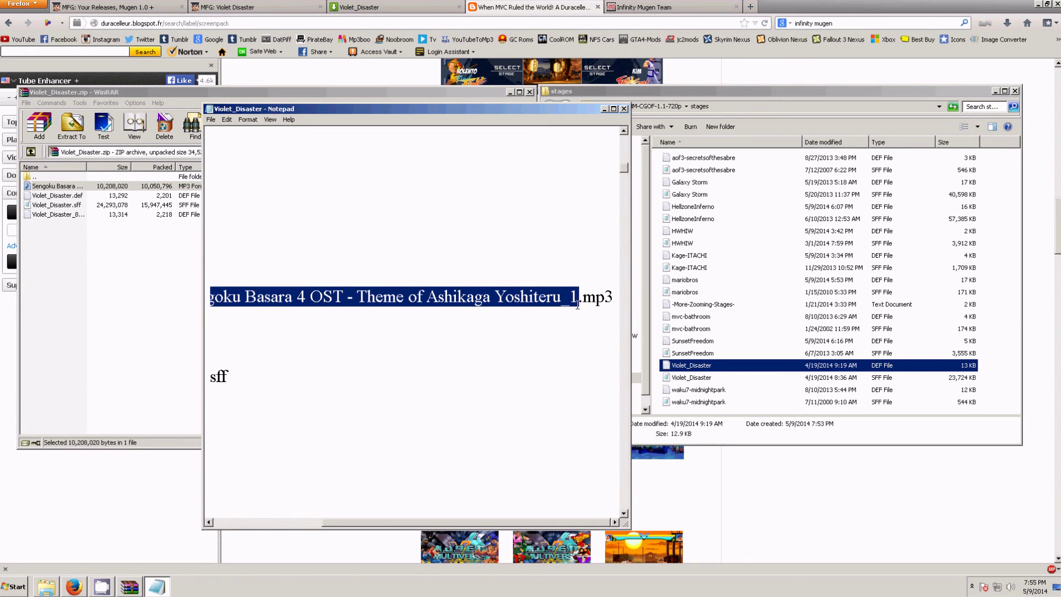
type("Sengoku")
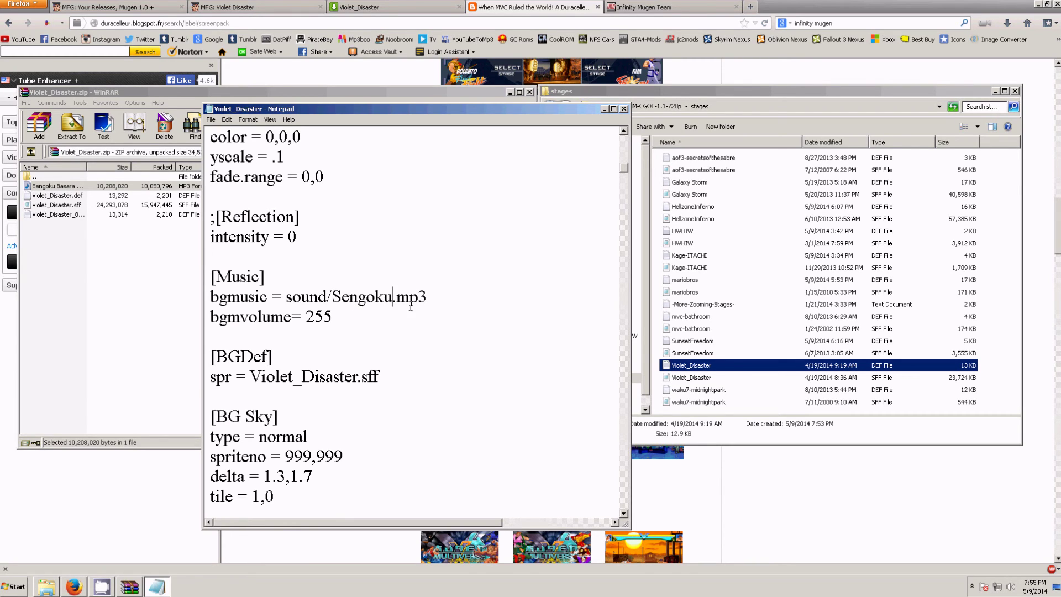
left_click(625, 110)
left_click(562, 316)
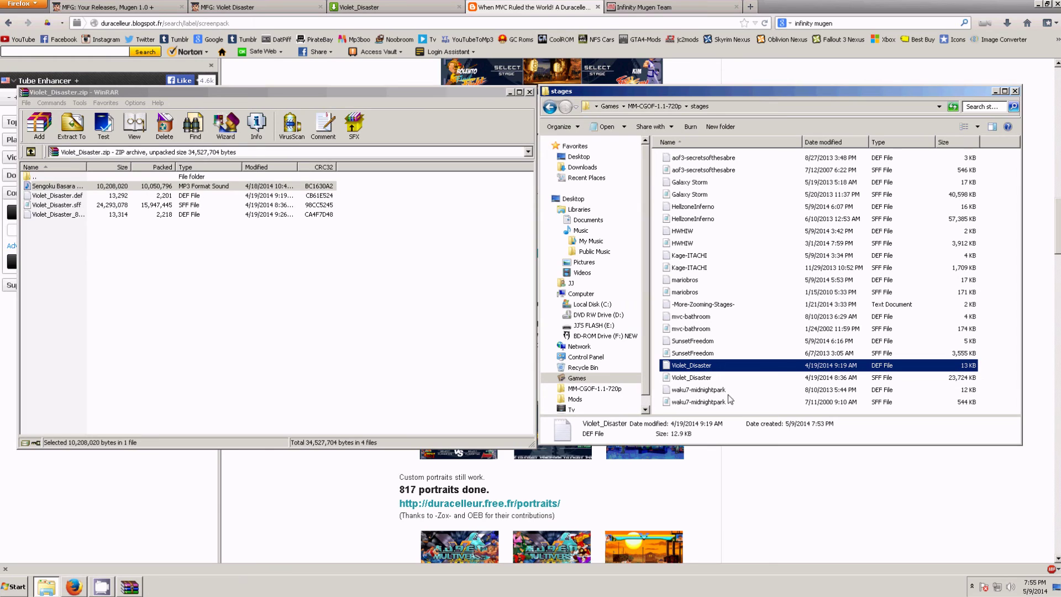
- Close the archive window and copy the file name of the Violet_Disaster DEF file in the stages folder
left_click(529, 91)
left_click(689, 365)
key("ctrl+c")
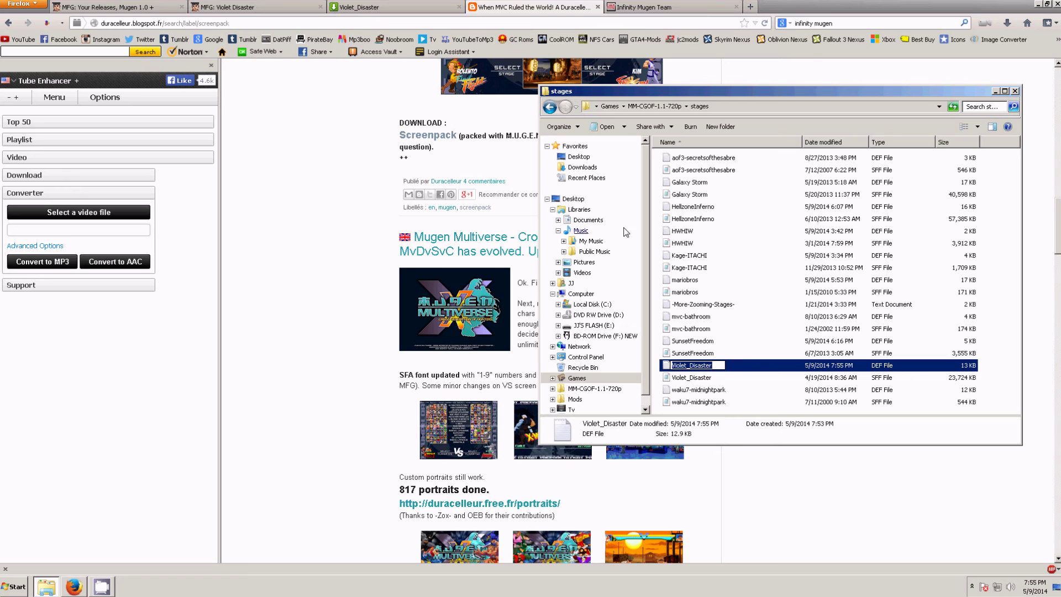
- Open the select DEF file in the data folder's mvdvsvc-unlimited-1.1-720p subfolder
left_click(551, 106)
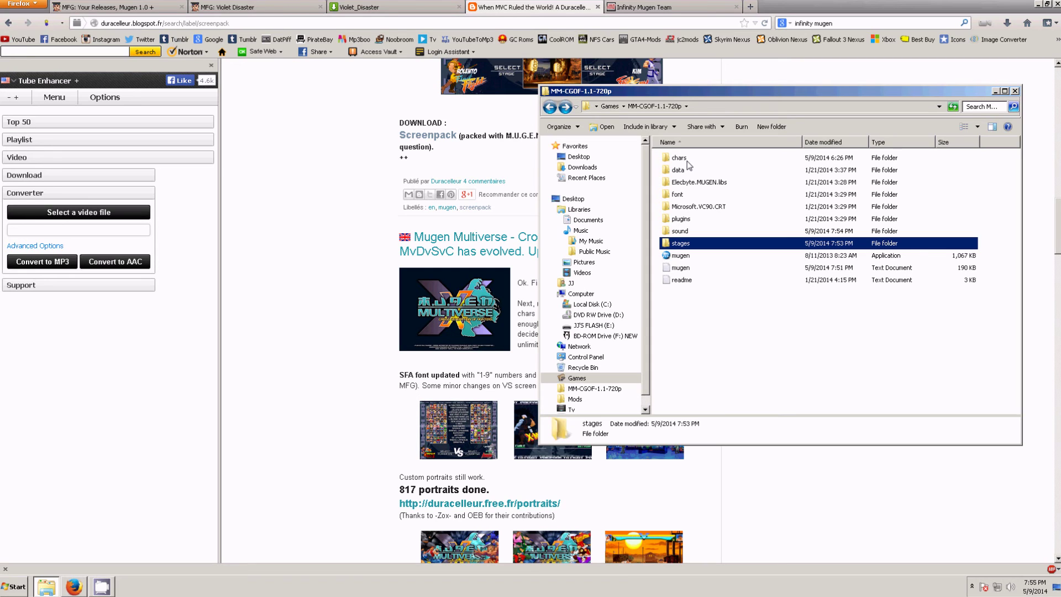
double_click(686, 168)
double_click(685, 160)
scroll(707, 204, "down", 1)
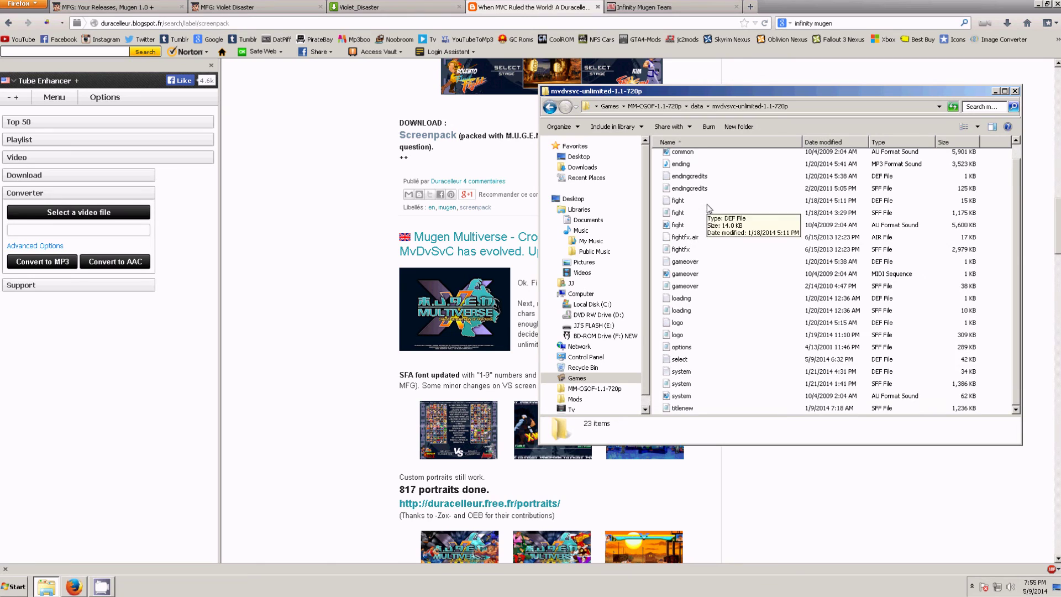
double_click(687, 361)
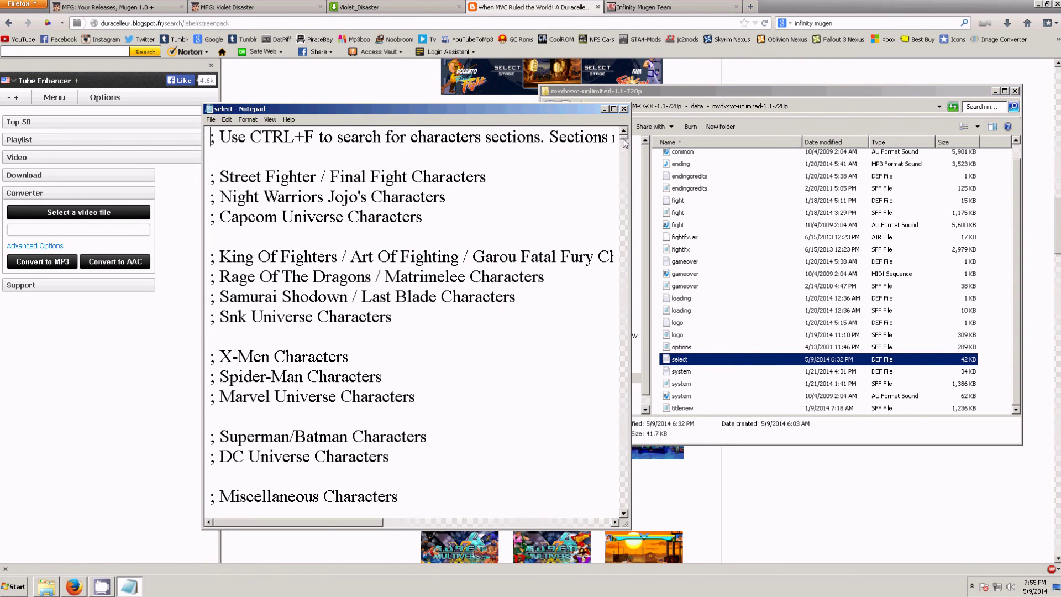
- Add the line stages/Violet_Disaster.def below the Galaxy Storm entry in the stage list and save the file
left_click_drag(624, 136, 628, 515)
left_click(396, 295)
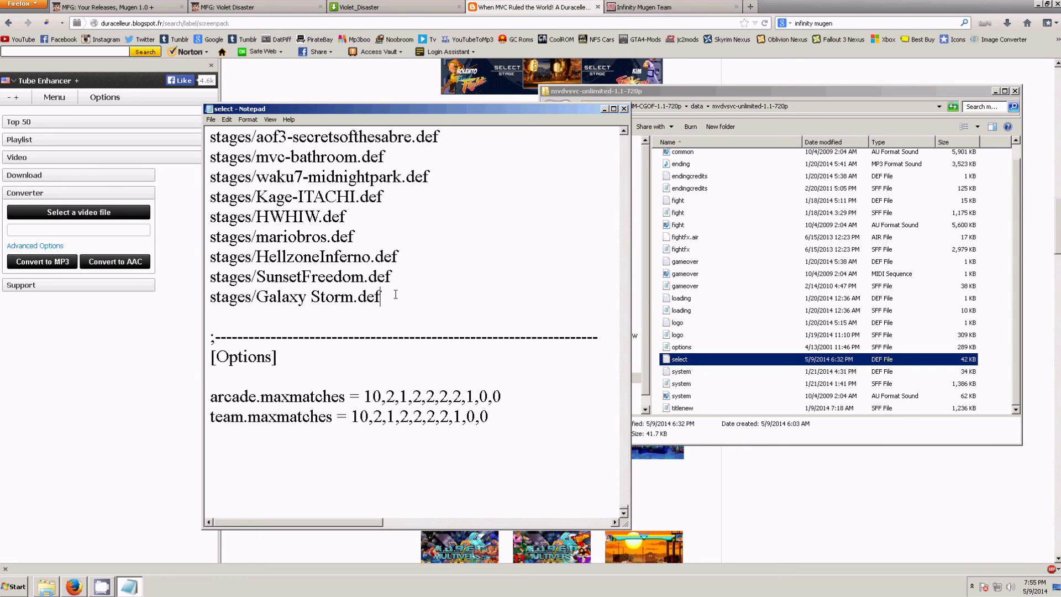
key("Return")
type("stage")
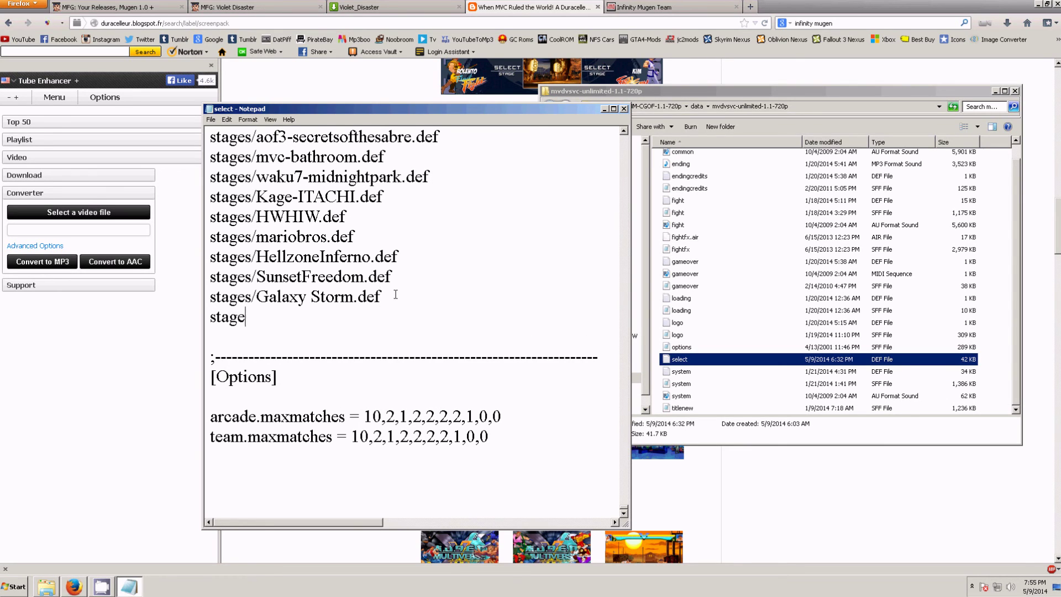
type("s/")
key("ctrl+v")
type(".def")
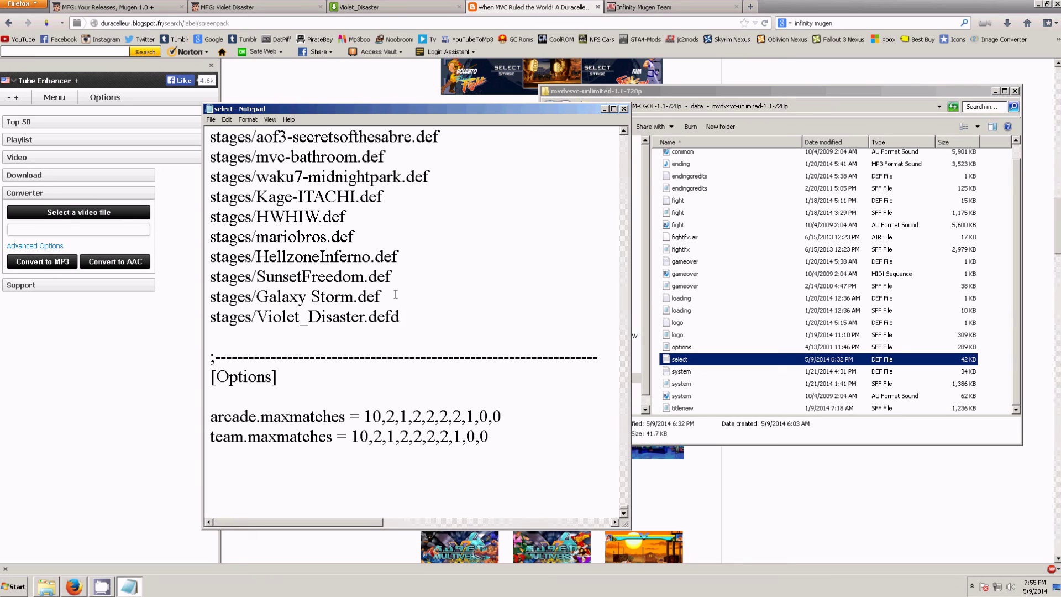
left_click(623, 108)
left_click(514, 300)
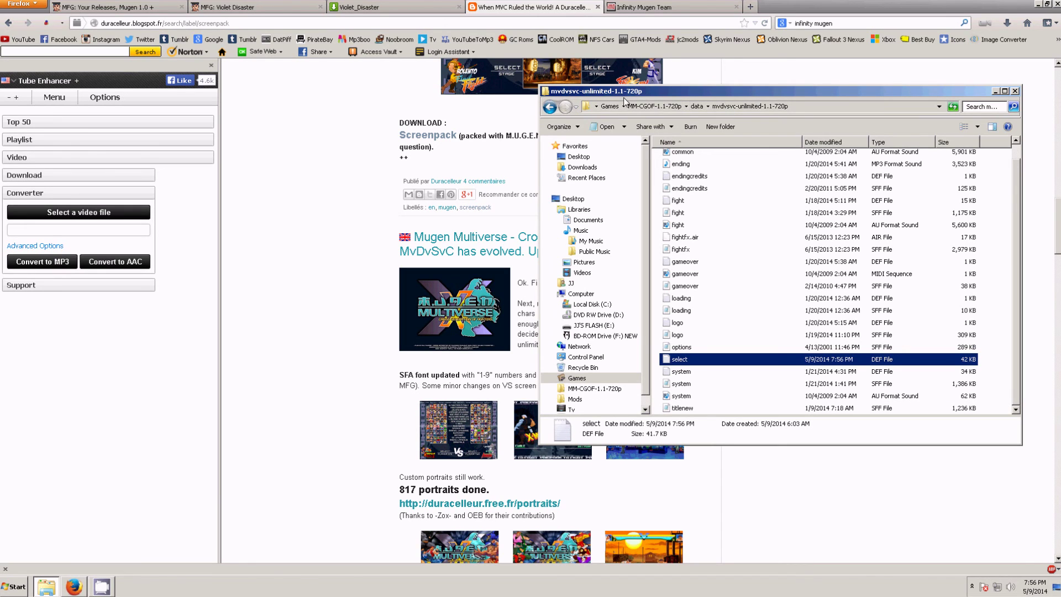
- Launch the mugen application from the MM-CGOF-1.1-720p folder
left_click(610, 106)
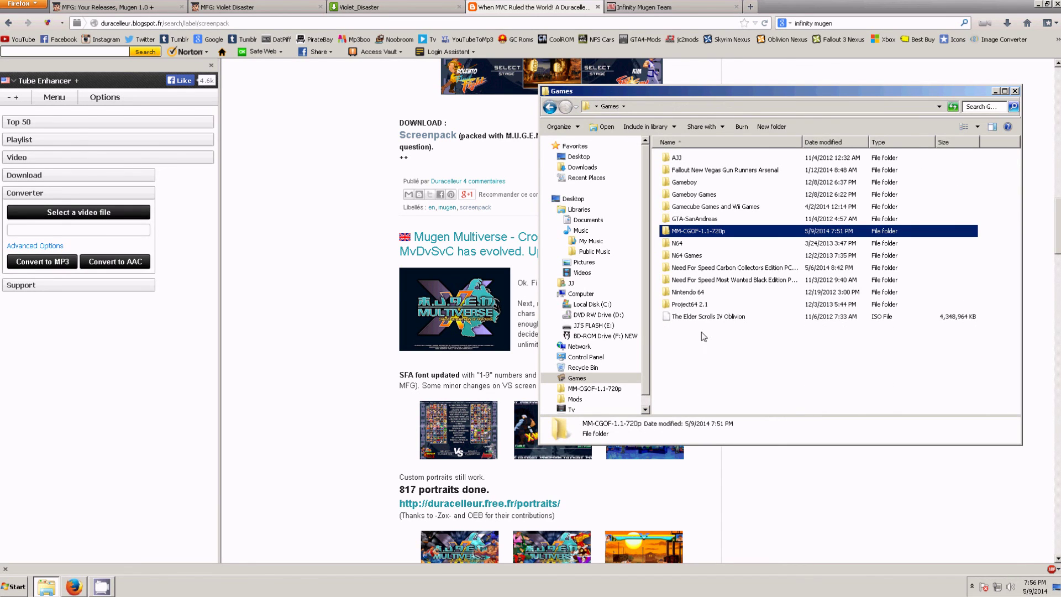
double_click(706, 232)
double_click(679, 258)
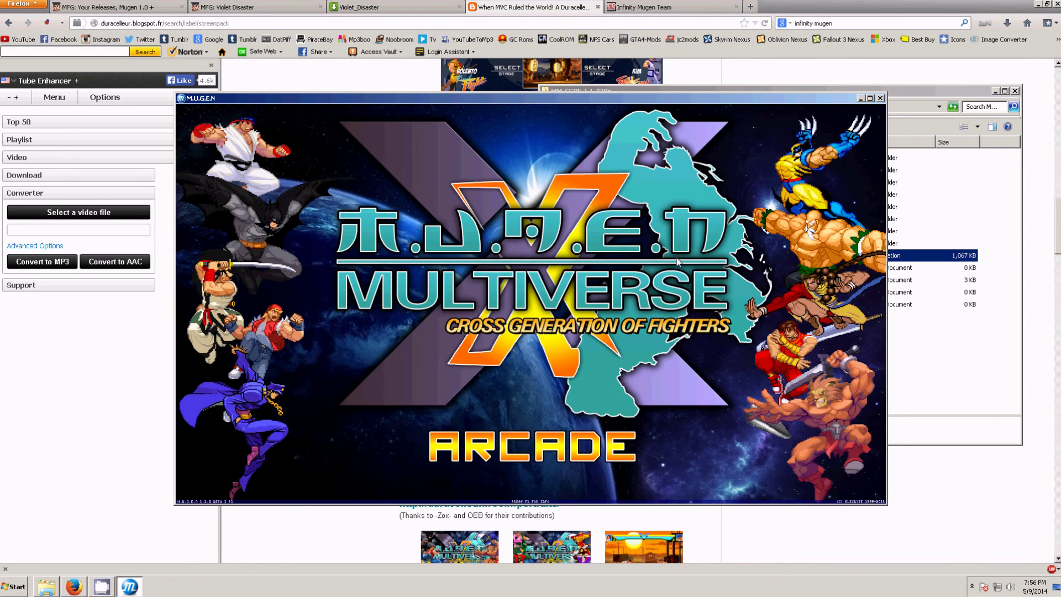
- Leave Arcade mode for the title menu and start Watch mode
key("Return")
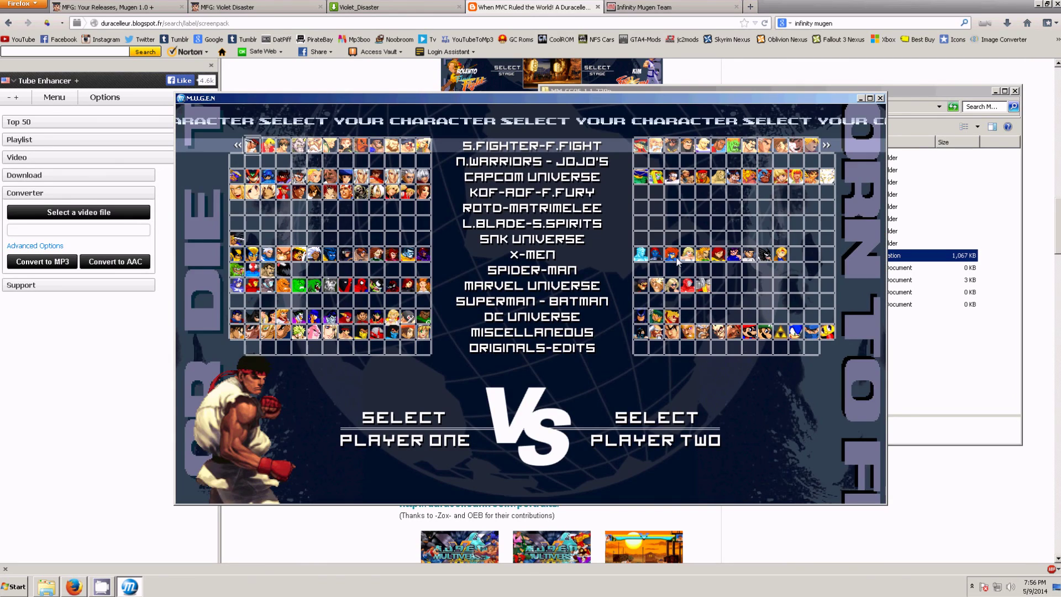
key("Escape")
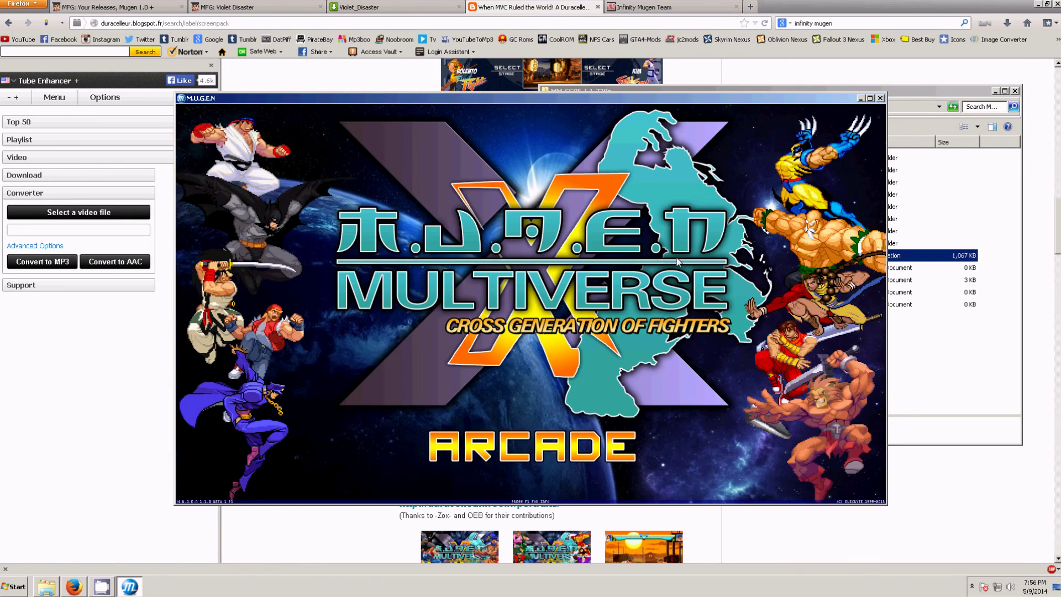
key("Up")
key("Up")
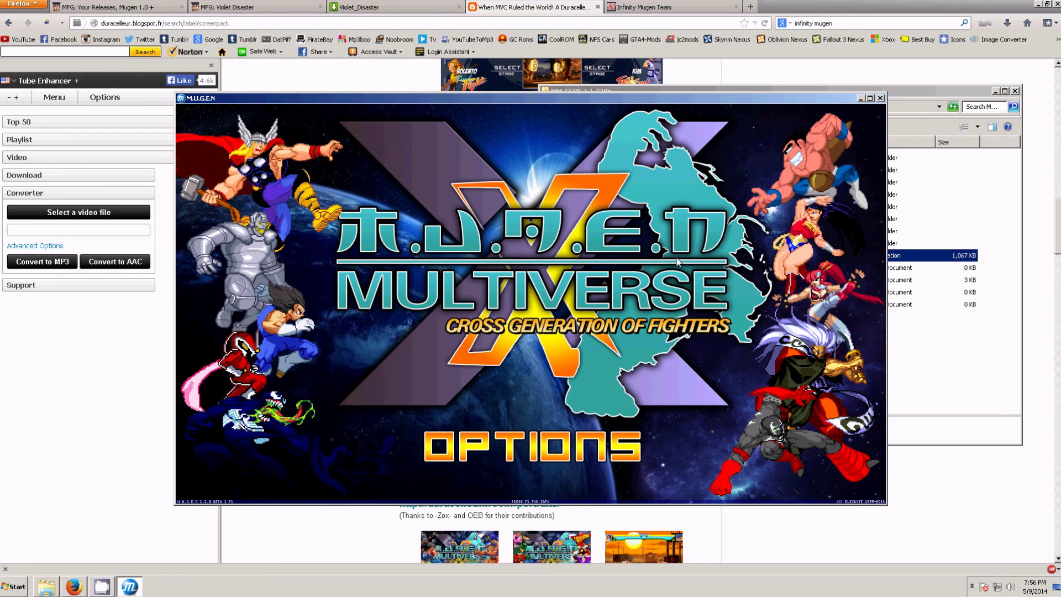
key("Up")
key("Down")
key("Up")
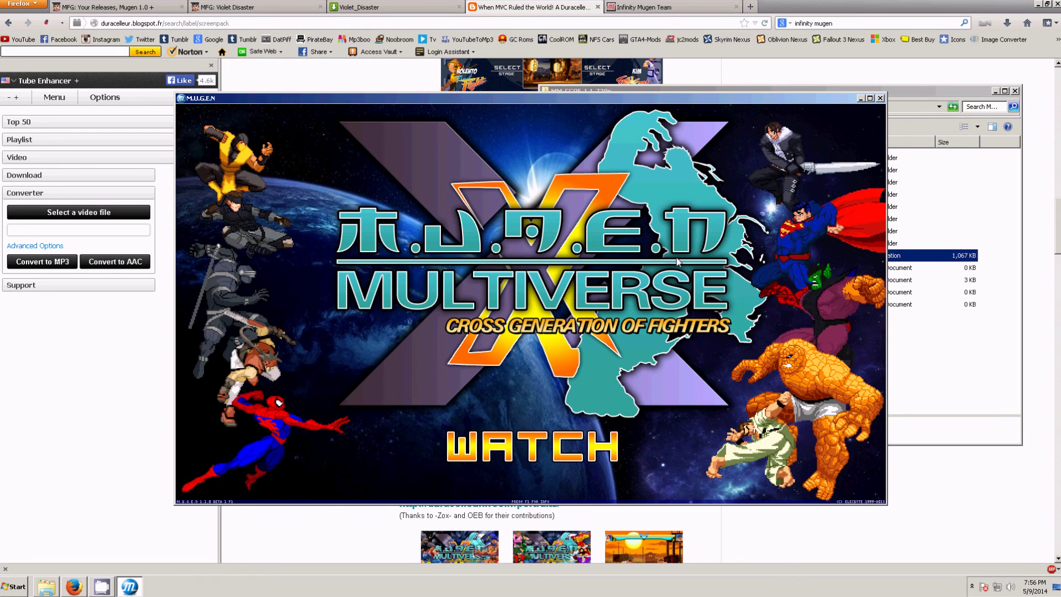
key("Return")
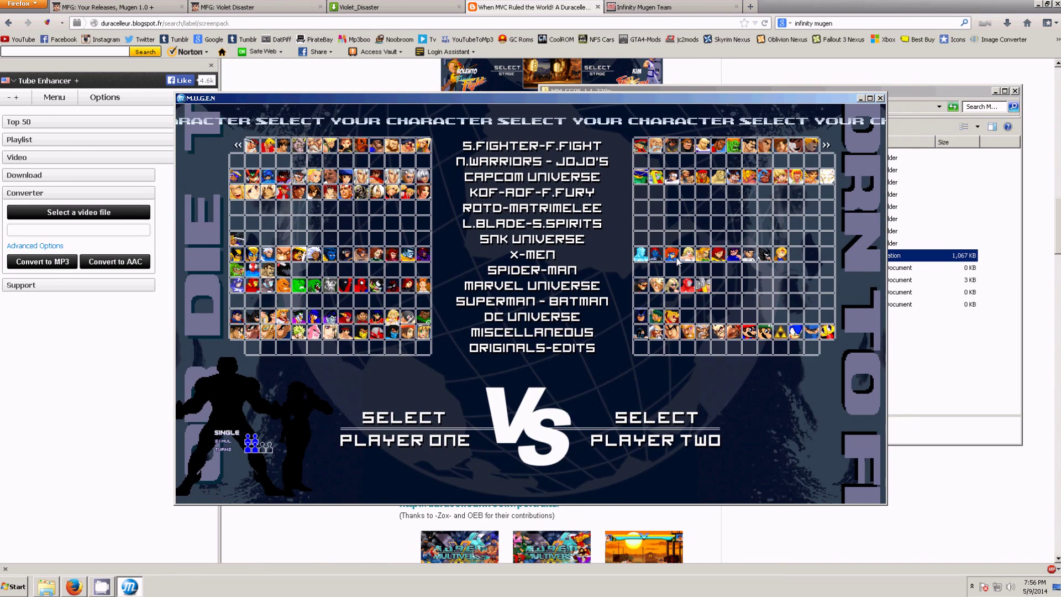
- Pick the golden-haired Super Saiyan Goku from the Miscellaneous row as player one
key("Down")
key("Down")
key("Down")
key("Down")
key("Down")
key("Down")
key("Down")
key("Down")
key("Down")
key("Down")
key("Down")
key("Down")
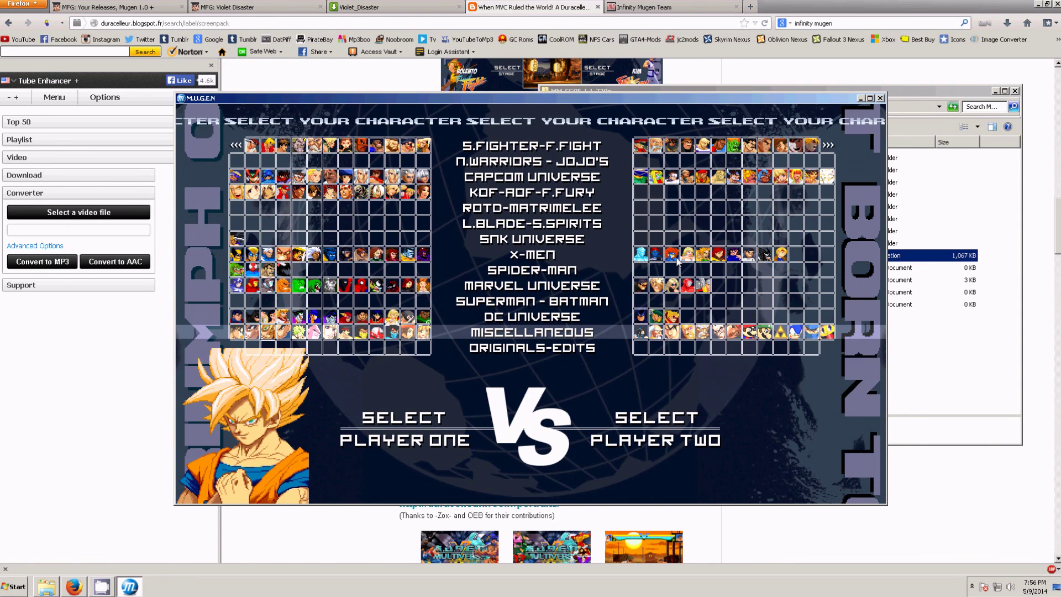
key("Return")
- Pick the black-haired Goku from the Miscellaneous row as player two
key("Return")
key("Down")
key("Down")
key("Down")
key("Down")
key("Down")
key("Down")
key("Down")
key("Down")
key("Down")
key("Down")
key("Left")
key("Left")
key("Left")
key("Left")
key("Left")
key("Left")
key("Left")
key("Left")
key("Left")
key("Left")
key("Left")
key("Left")
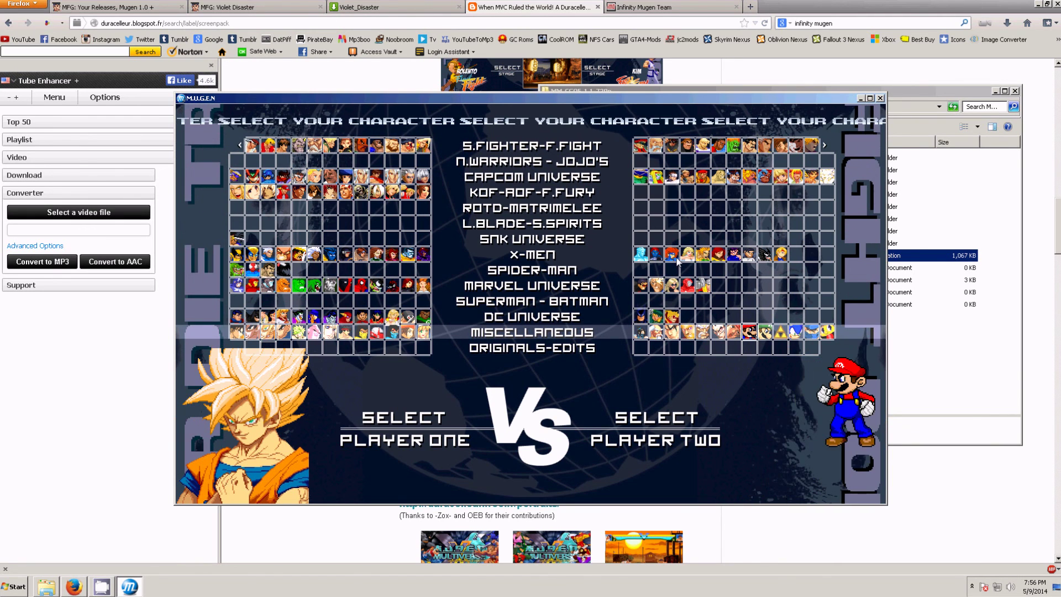
key("Left")
key("Left")
key("Left")
key("Left")
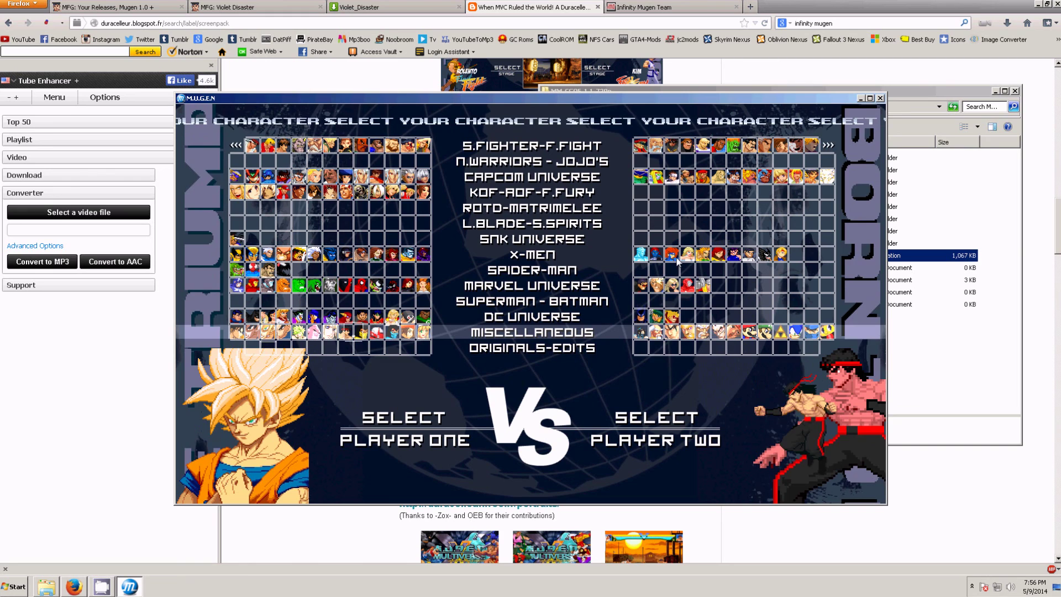
key("Return")
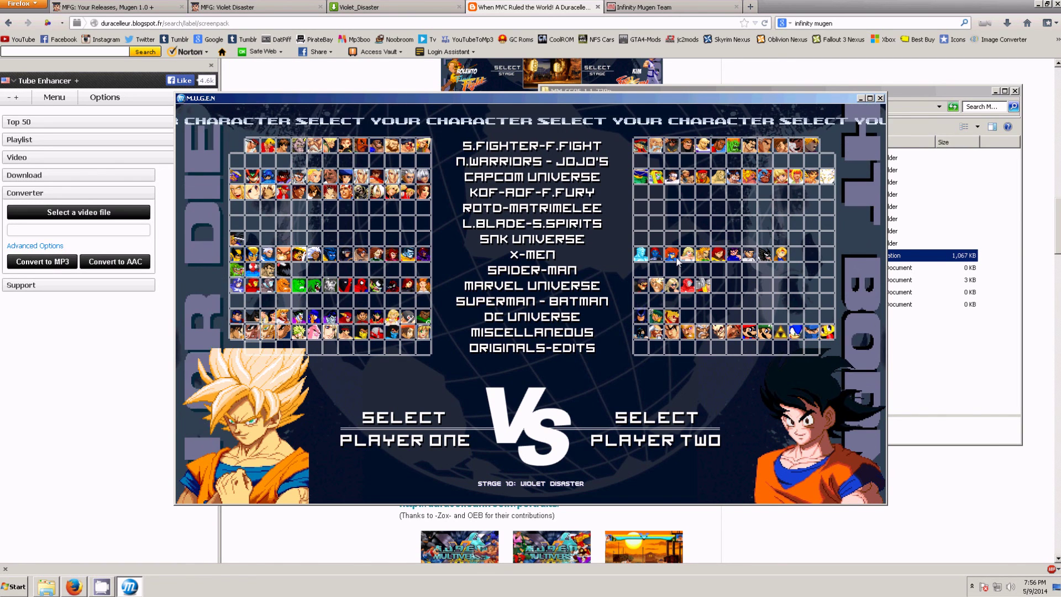
- Choose Stage 10: Violet Disaster and run the match between the two Gokus on it
key("Right")
key("Right")
key("Left")
key("Left")
key("Right")
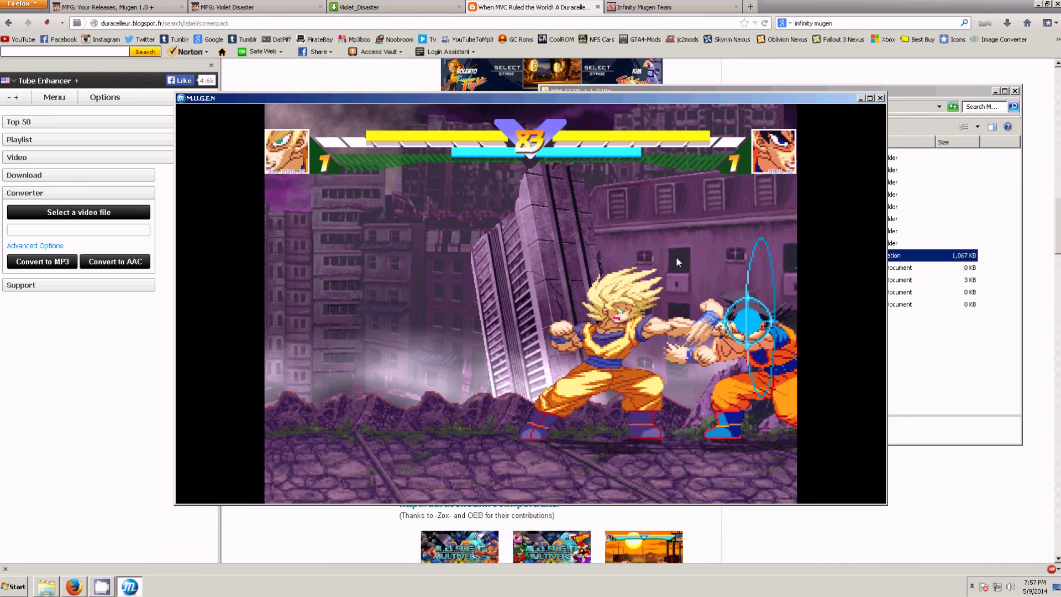
- End the match between the two Gokus, return to the title menu and exit the game
key("Escape")
key("Escape")
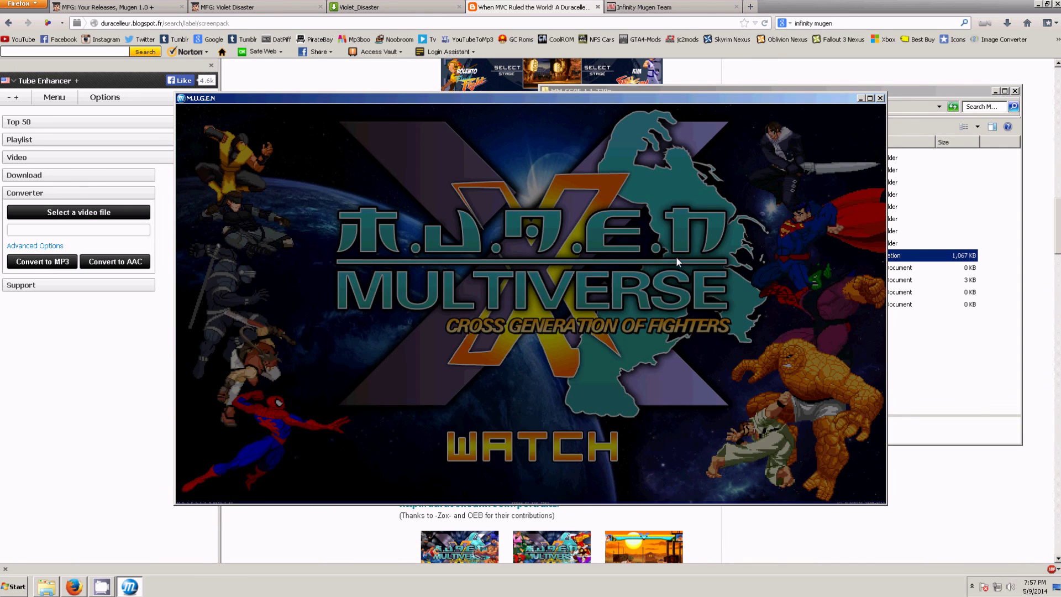
key("Down")
key("Down")
key("Return")
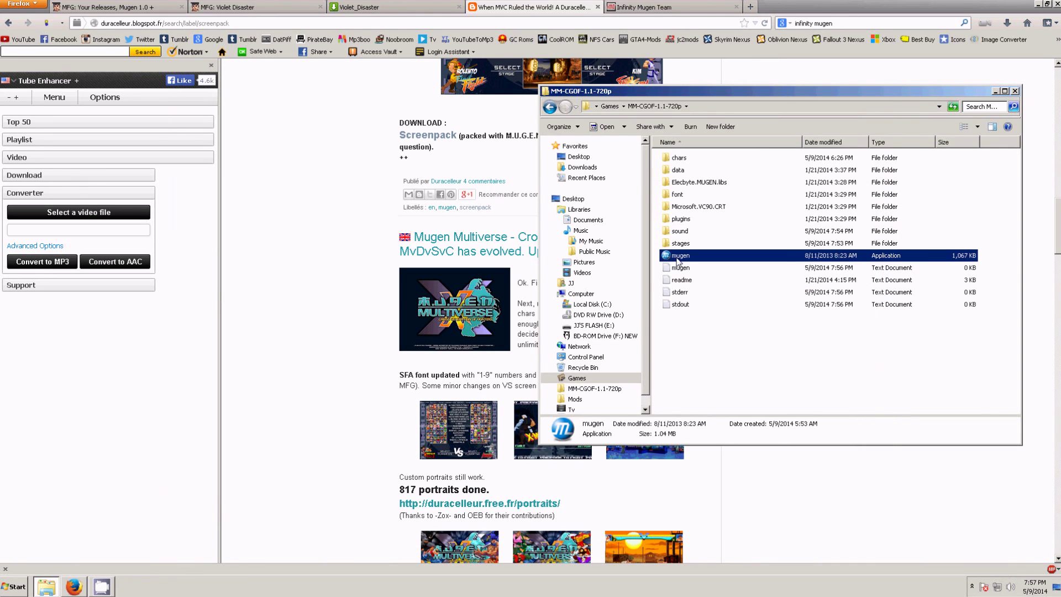
- Switch to the CamStudio window and stop the running screen recording
left_click(103, 586)
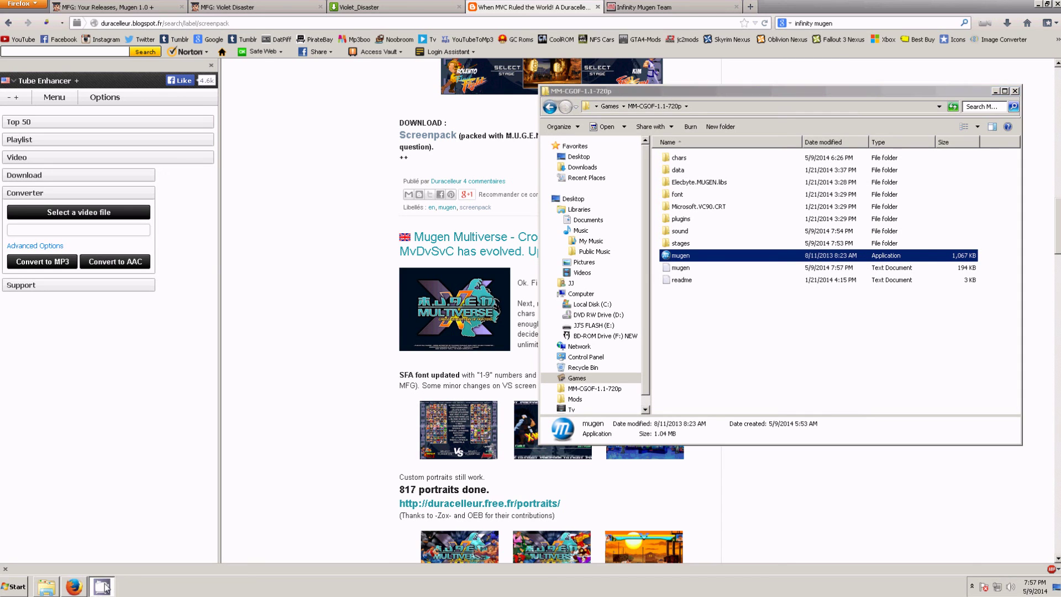
left_click(971, 586)
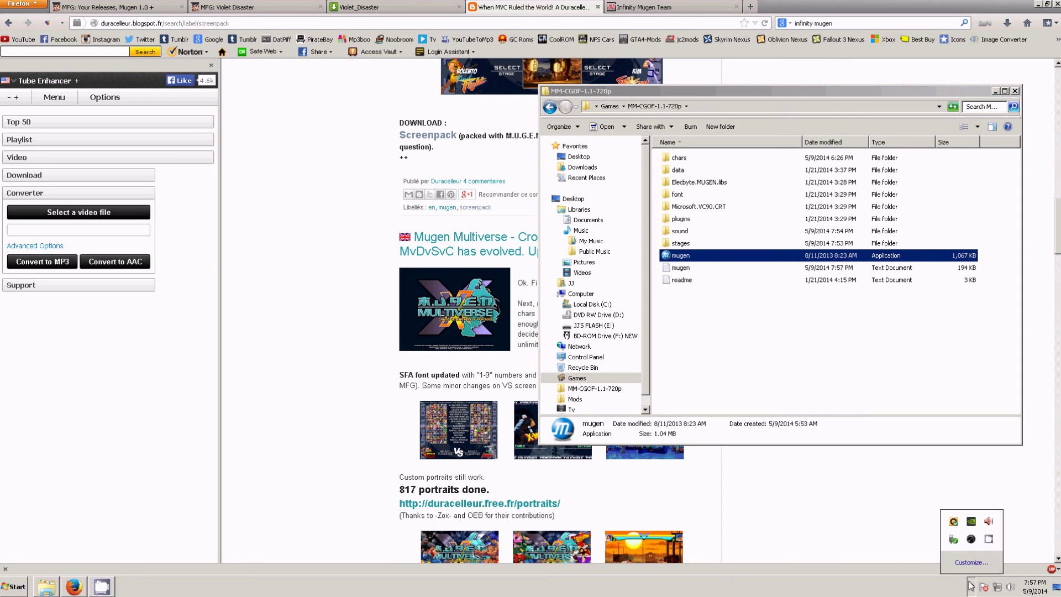
left_click(989, 539)
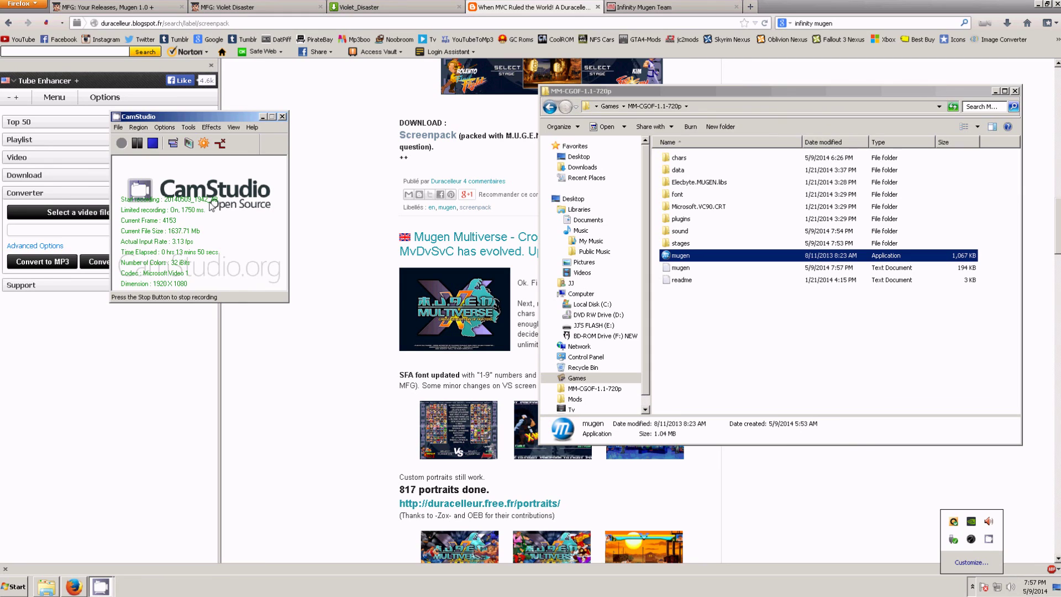
left_click(152, 144)
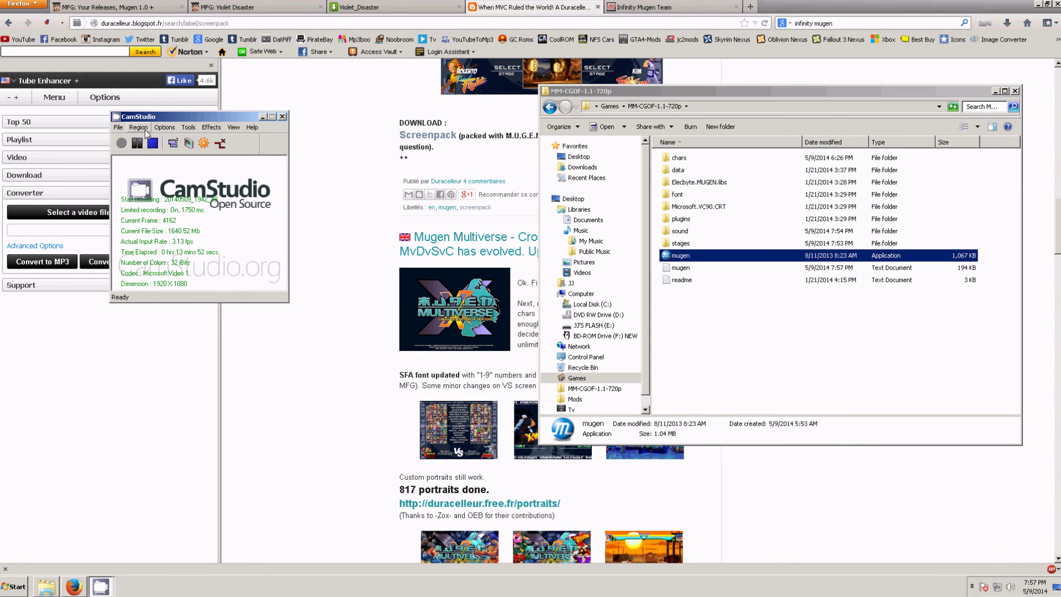